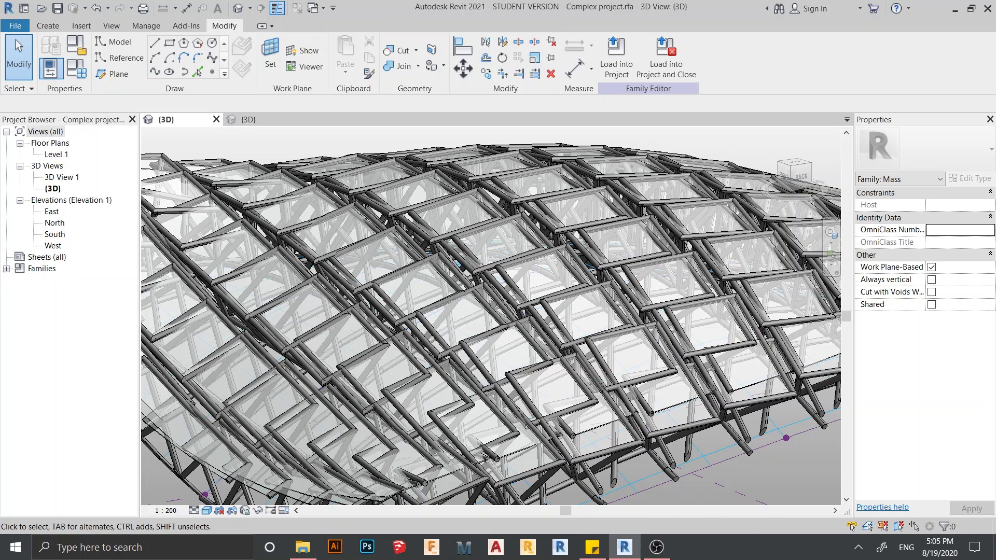
- Examine the finished curved space-frame canopy from several sides
{"action": "scroll", "coordinate": [602, 267], "scroll_direction": "down", "scroll_amount": 3}
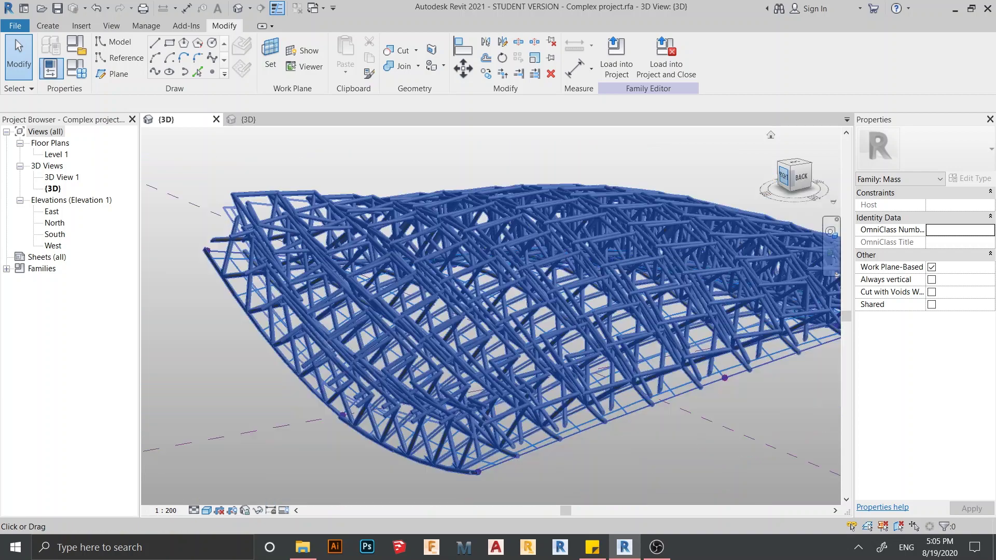
{"action": "middle_click_drag", "start_coordinate": [601, 267], "coordinate": [519, 329], "text": "shift"}
{"action": "scroll", "coordinate": [587, 306], "scroll_direction": "up", "scroll_amount": 2}
{"action": "scroll", "coordinate": [436, 252], "scroll_direction": "down", "scroll_amount": 1}
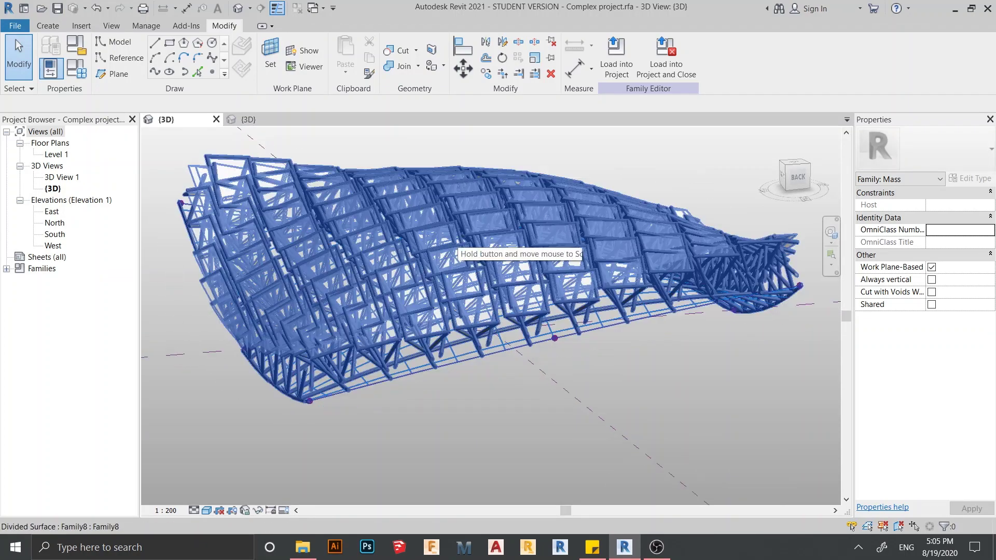
{"action": "middle_click_drag", "start_coordinate": [436, 252], "coordinate": [446, 329]}
{"action": "middle_click_drag", "start_coordinate": [446, 330], "coordinate": [406, 267], "text": "shift"}
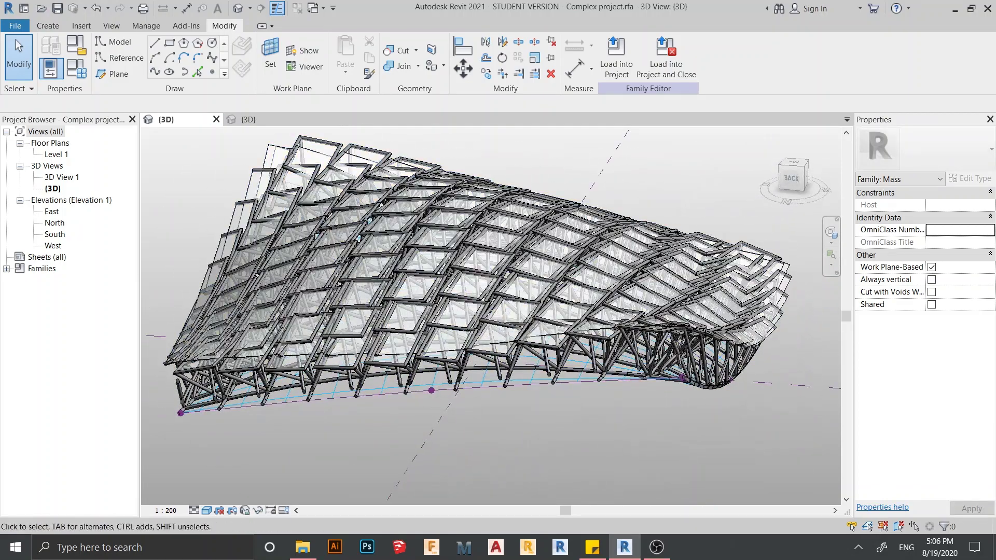
- Close the complex project's 3D view and the Family8 panel family, discarding the changes to Family8
{"action": "left_click", "coordinate": [216, 120]}
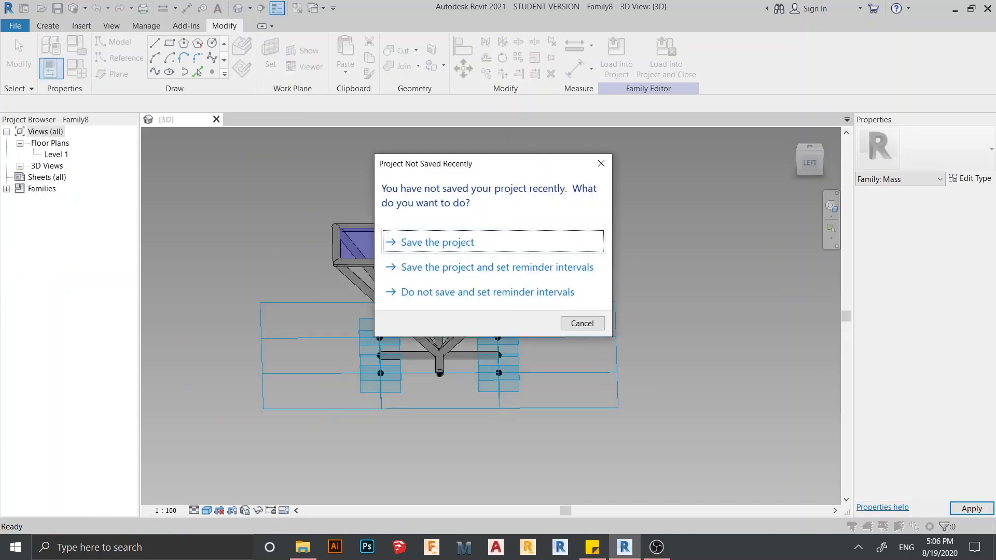
{"action": "left_click", "coordinate": [600, 163]}
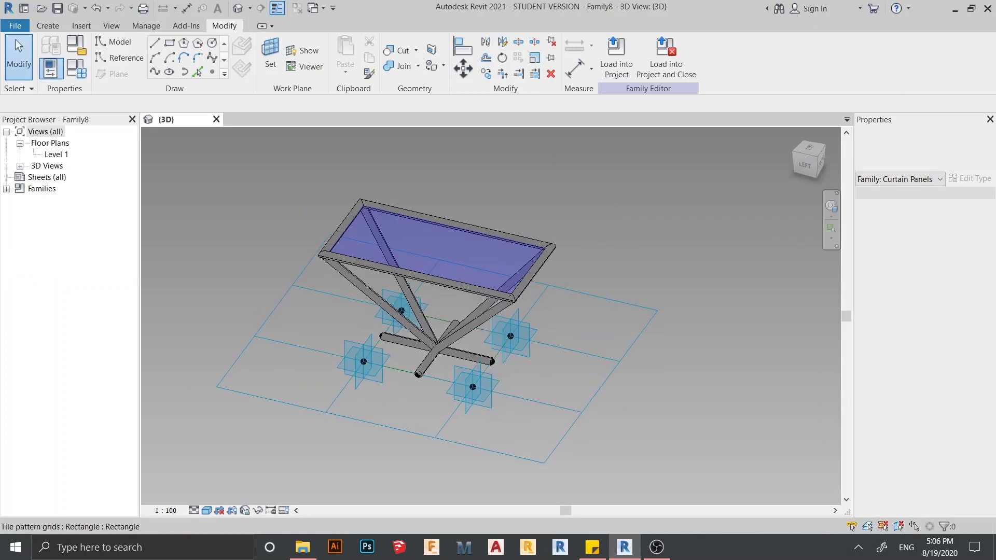
{"action": "left_click", "coordinate": [215, 119]}
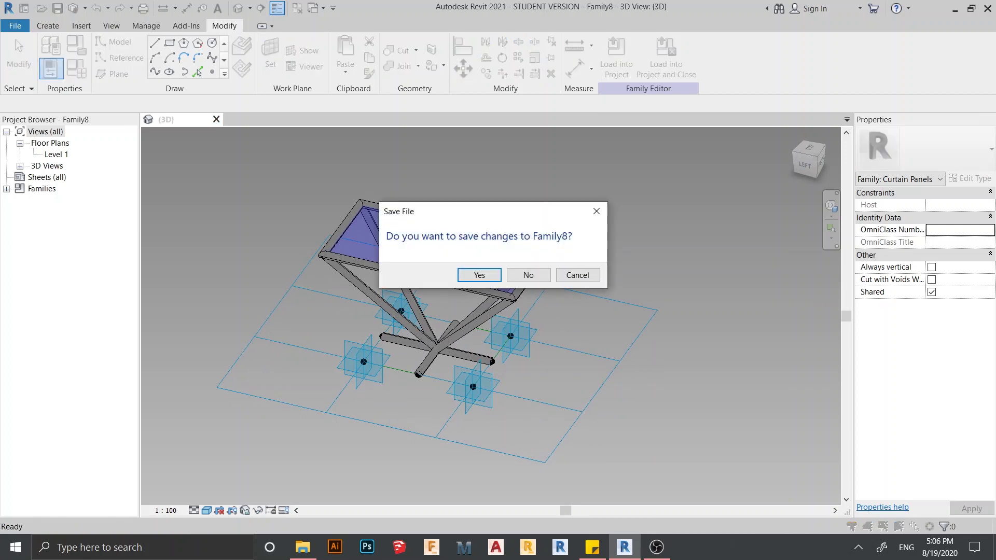
{"action": "left_click", "coordinate": [528, 275]}
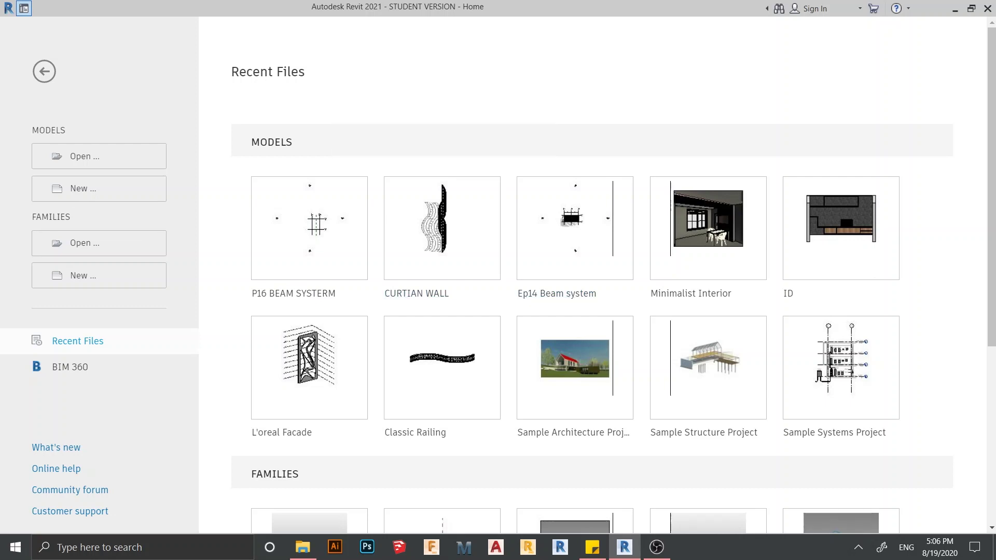
- Create a new family from the English template Metric Generic Model Pattern Based.rft
{"action": "left_click", "coordinate": [83, 275]}
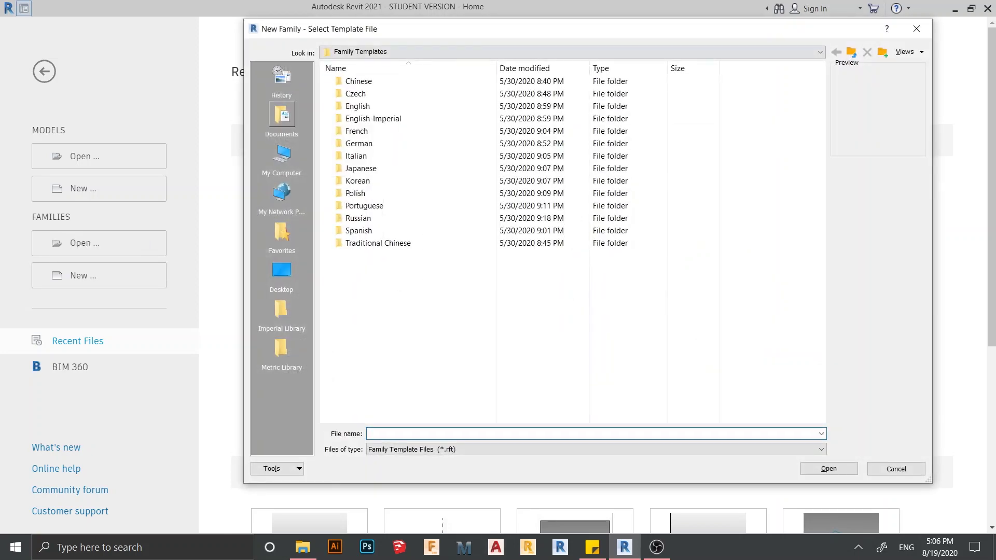
{"action": "double_click", "coordinate": [358, 106]}
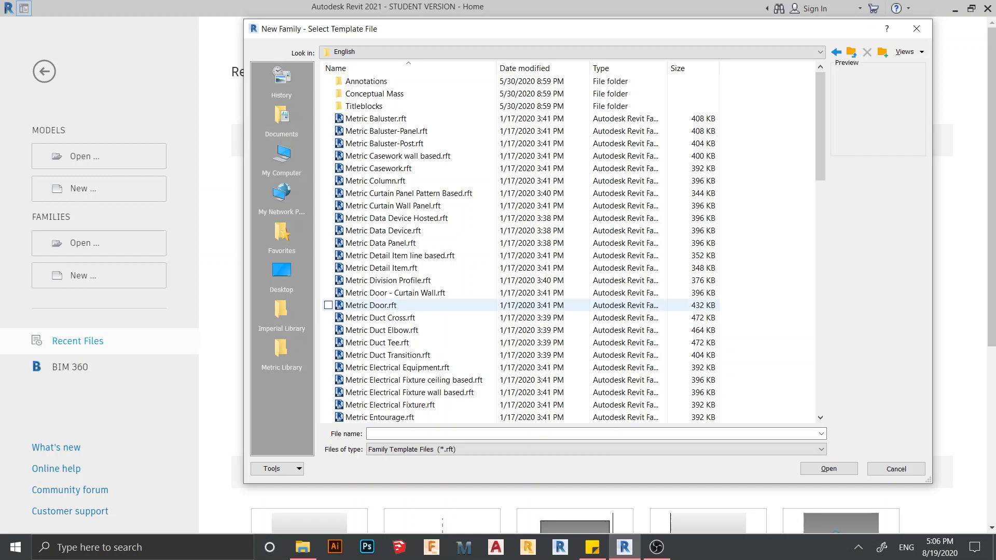
{"action": "scroll", "coordinate": [409, 311], "scroll_direction": "down", "scroll_amount": 5}
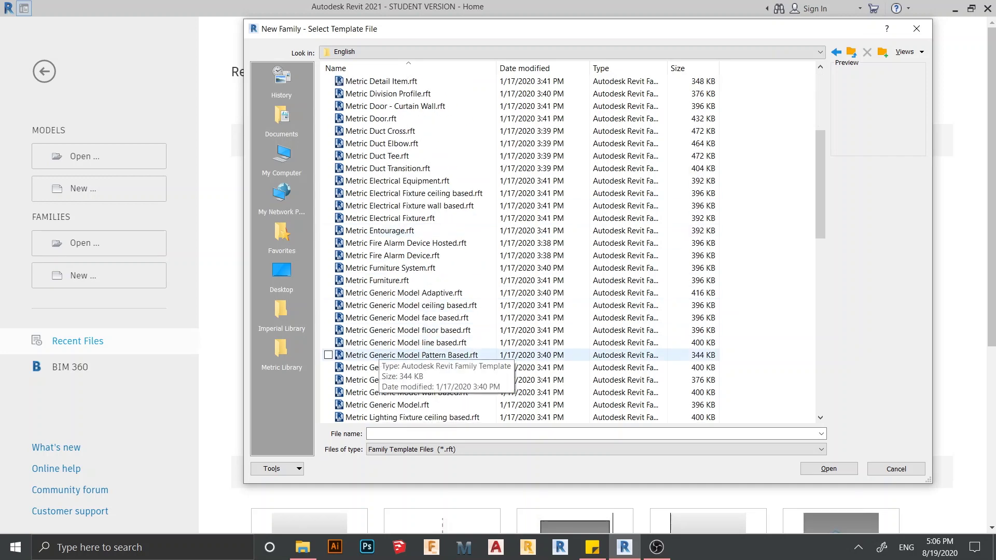
{"action": "double_click", "coordinate": [377, 355]}
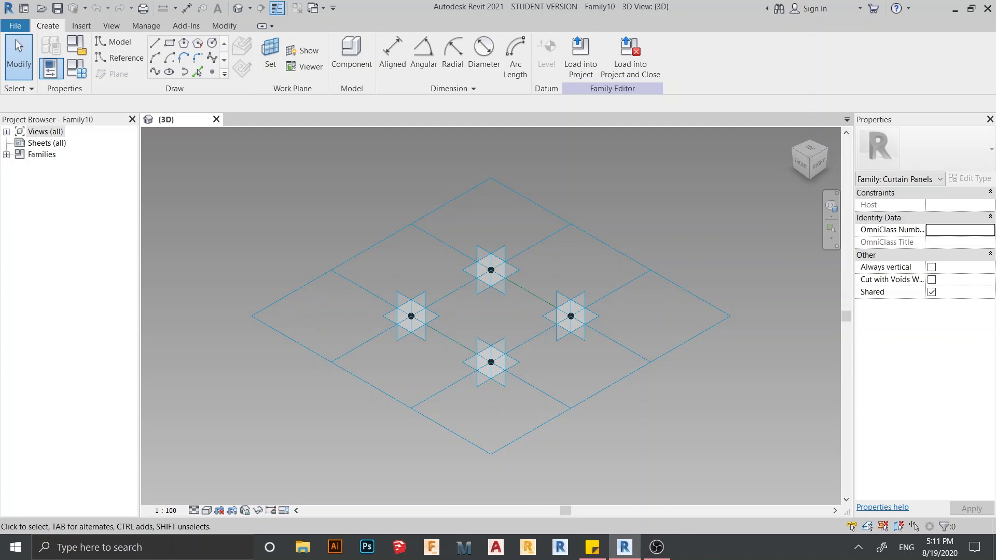
- Open the Level 1 floor plan of the new pattern-based family
{"action": "middle_click_drag", "start_coordinate": [491, 316], "coordinate": [515, 313]}
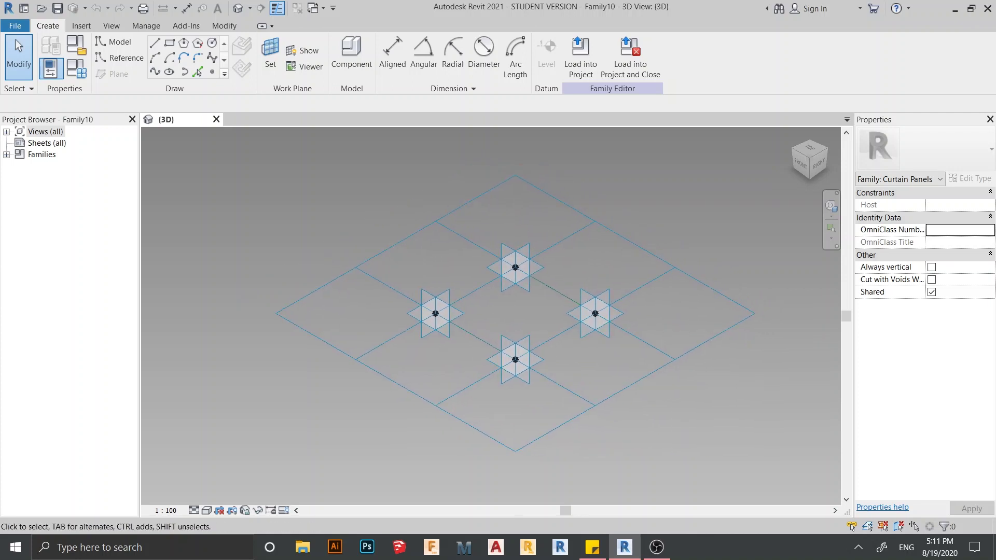
{"action": "left_click", "coordinate": [6, 132]}
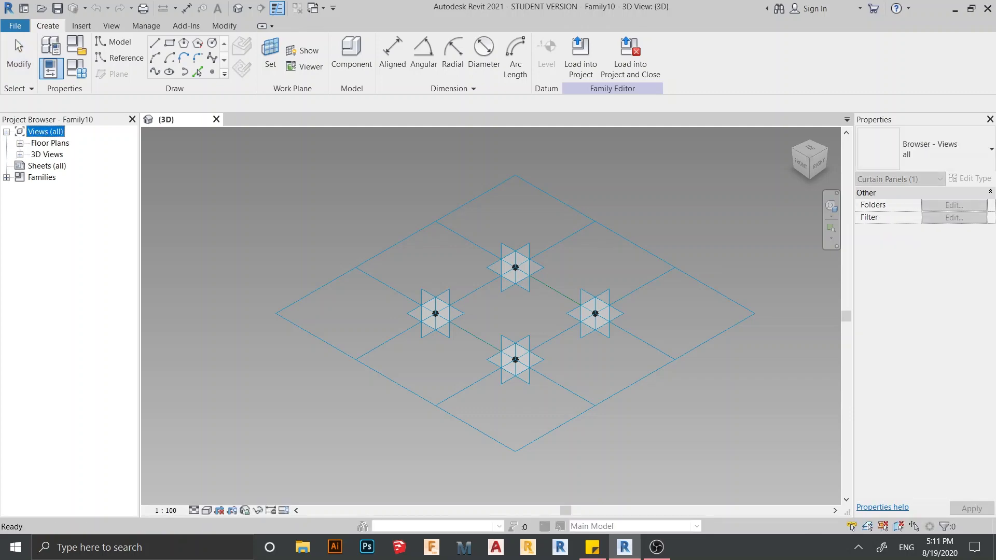
{"action": "left_click", "coordinate": [19, 143]}
{"action": "double_click", "coordinate": [56, 155]}
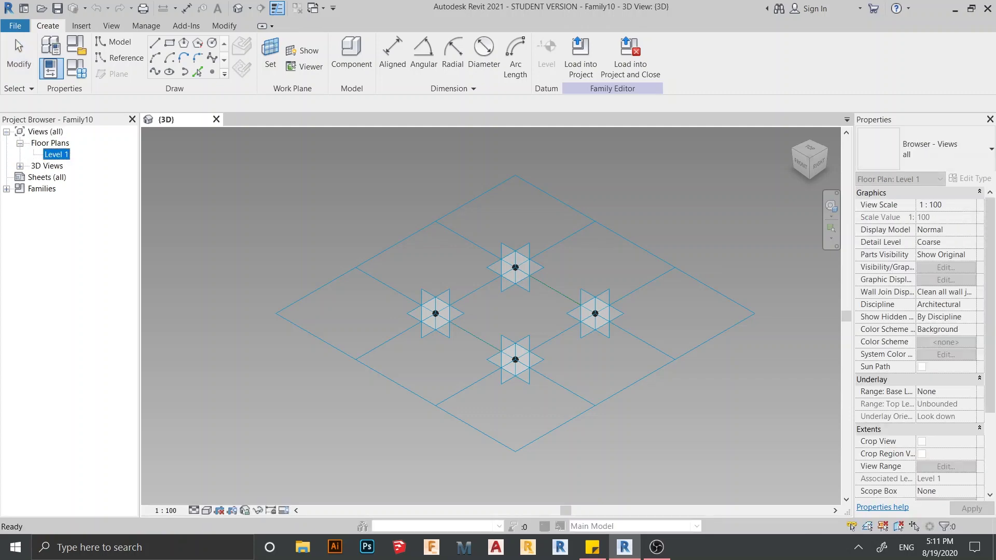
{"action": "middle_click_drag", "start_coordinate": [674, 383], "coordinate": [627, 317]}
{"action": "scroll", "coordinate": [627, 317], "scroll_direction": "down", "scroll_amount": 1}
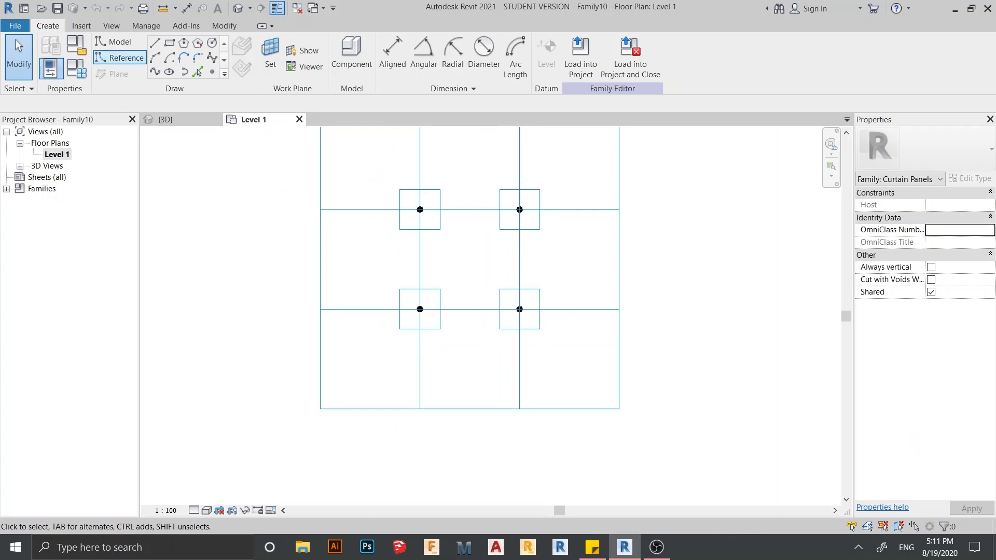
- Place a reference point on the left inner vertical grid line, just below the lower-left adaptive point
{"action": "left_click", "coordinate": [120, 58]}
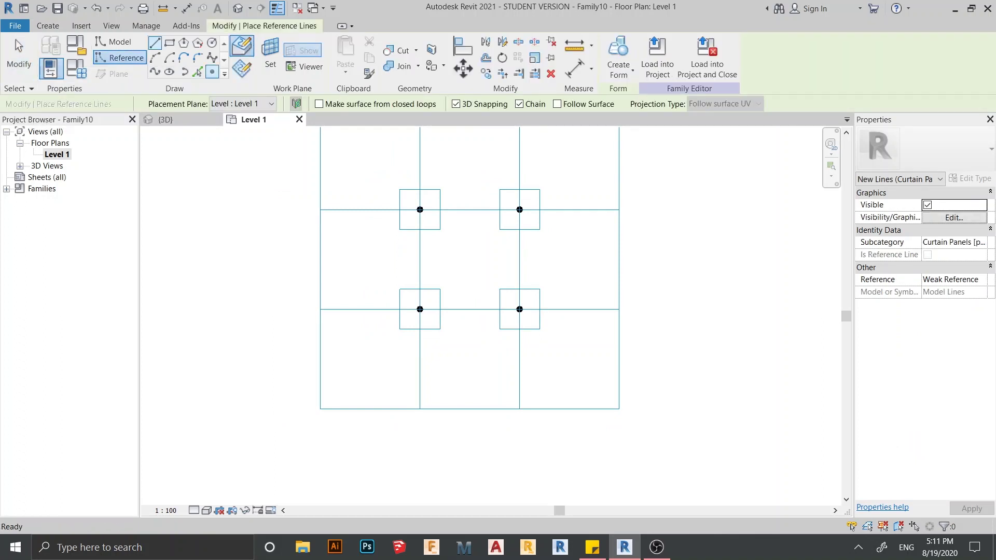
{"action": "left_click", "coordinate": [211, 71]}
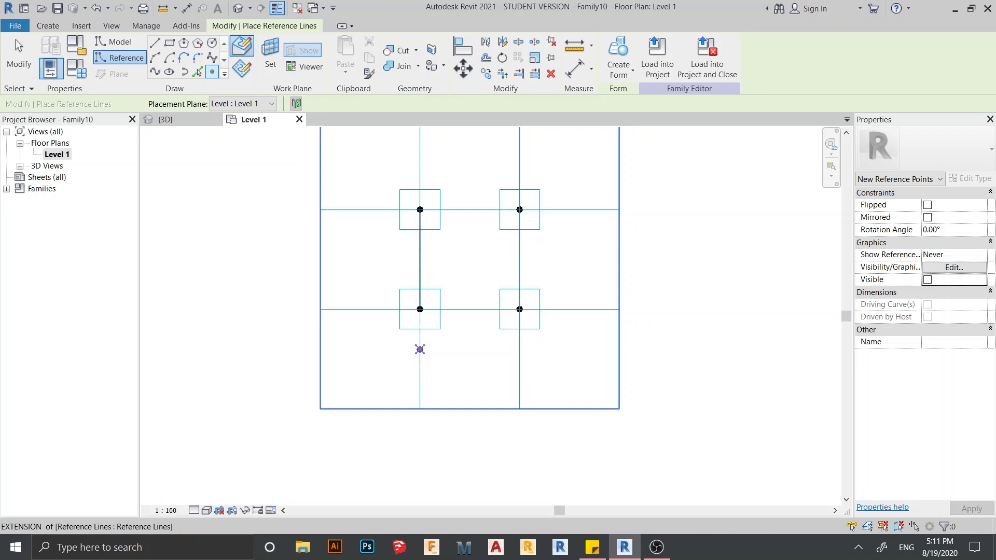
{"action": "left_click", "coordinate": [420, 344]}
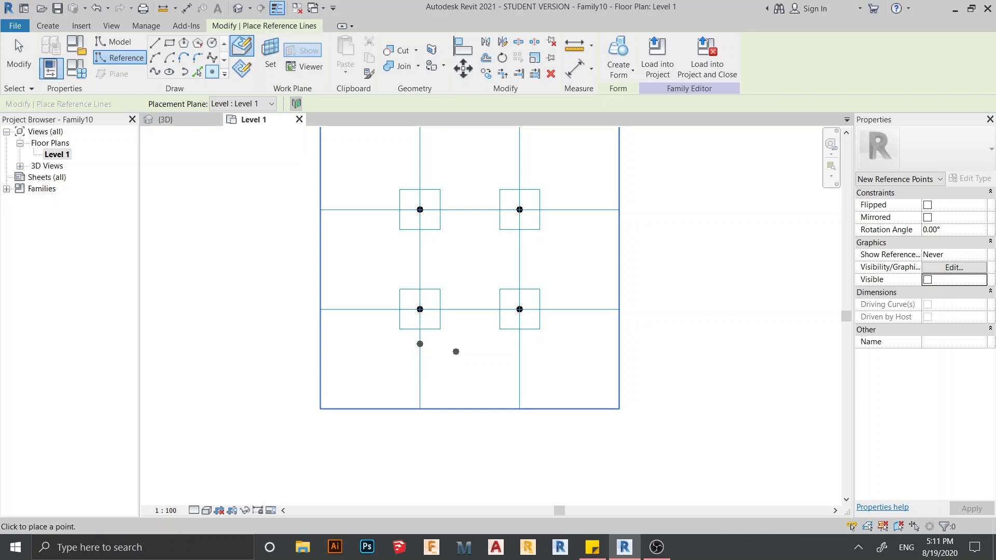
{"action": "key", "text": "Escape"}
{"action": "key", "text": "Escape"}
- Mirror a copy of the reference point onto the right inner grid line, about a vertical axis midway between the adaptive points
{"action": "scroll", "coordinate": [447, 355], "scroll_direction": "up", "scroll_amount": 7}
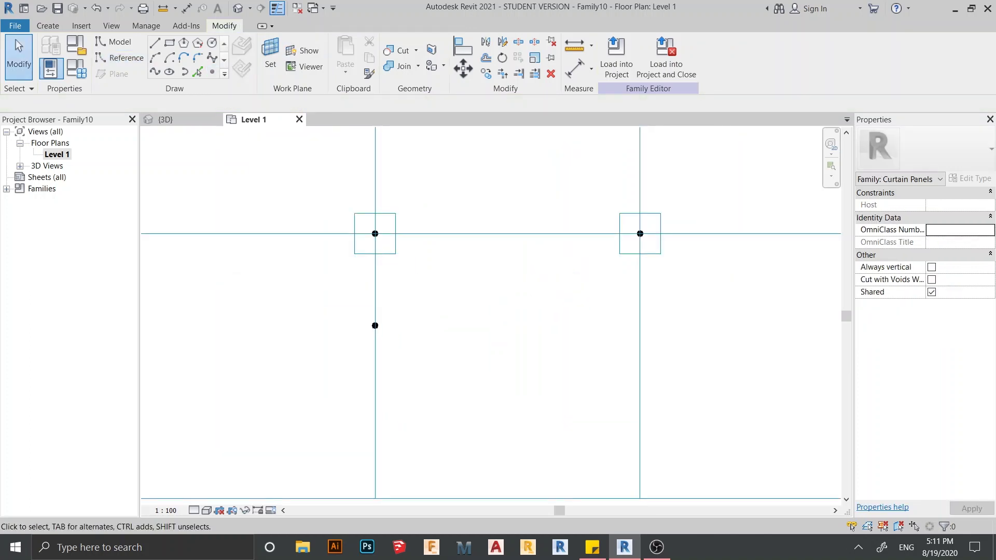
{"action": "left_click", "coordinate": [375, 326]}
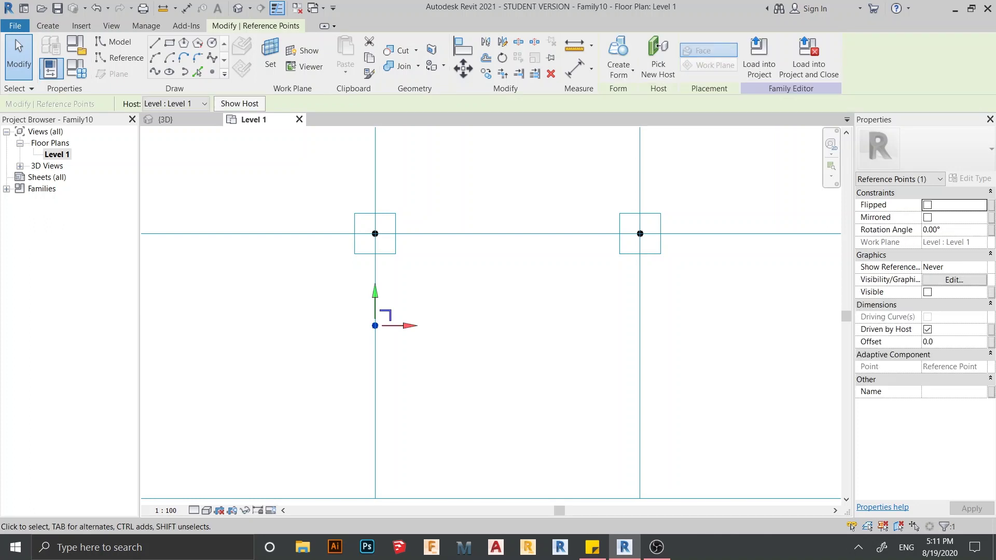
{"action": "key", "text": "m"}
{"action": "key", "text": "m"}
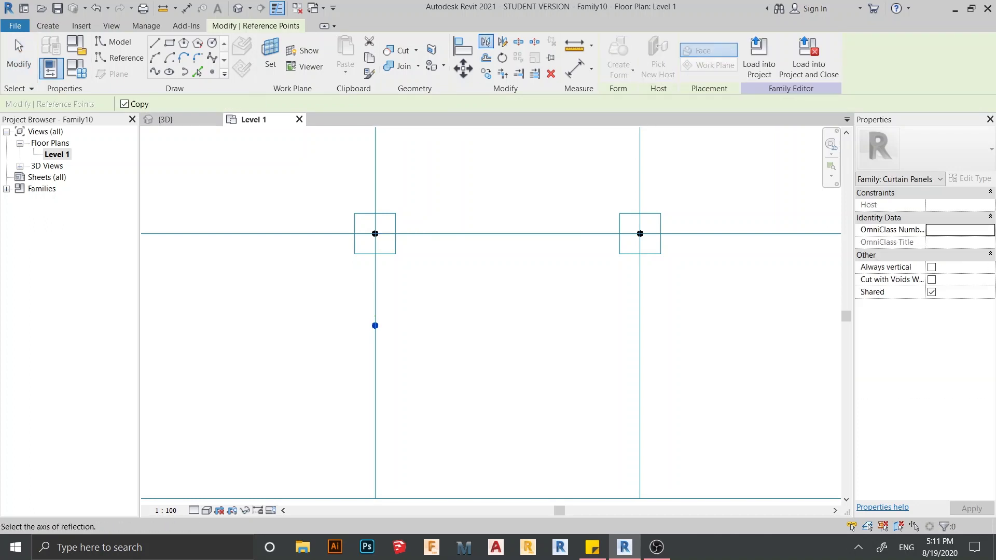
{"action": "left_click", "coordinate": [502, 41]}
{"action": "key", "text": "r"}
{"action": "key", "text": "o"}
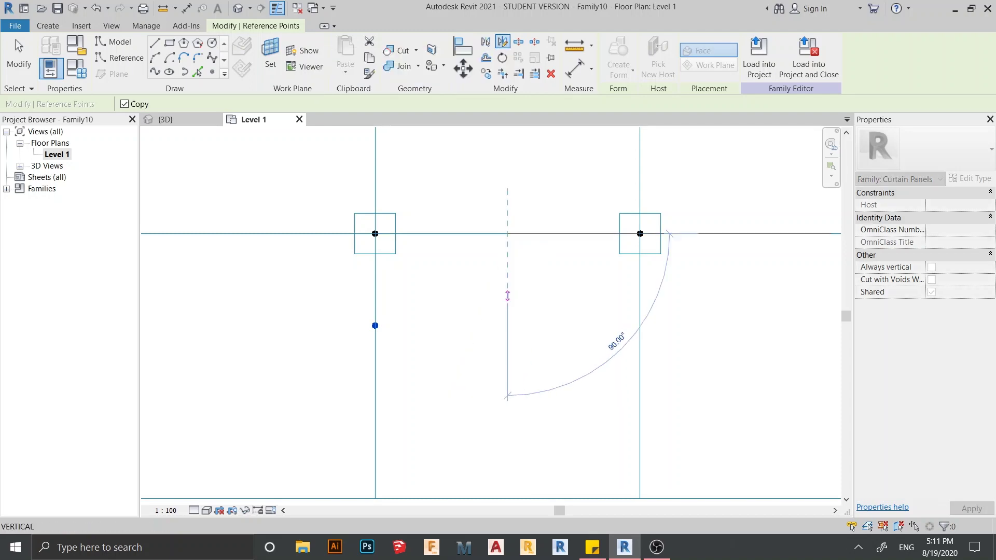
{"action": "left_click", "coordinate": [507, 296]}
{"action": "key", "text": "Escape"}
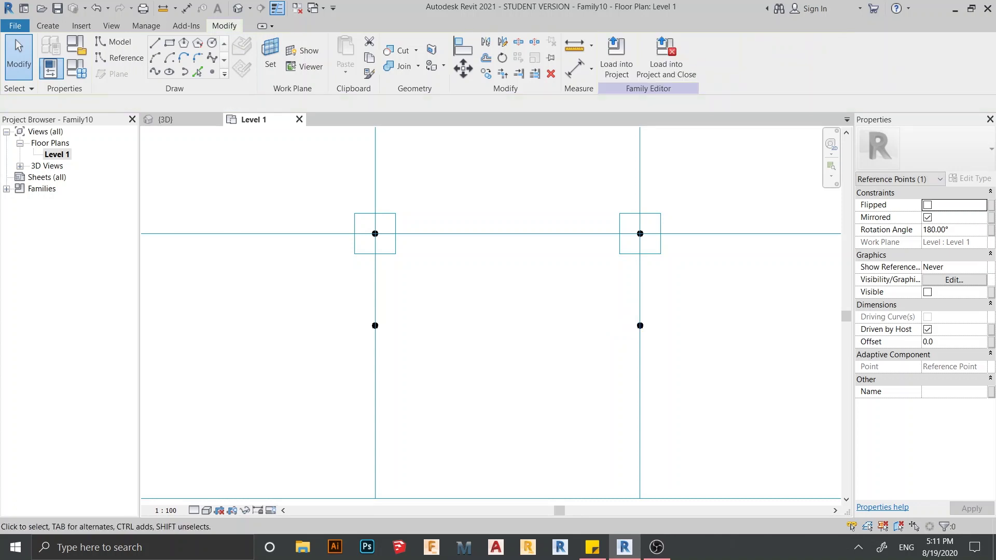
- Mirror copies of both lower reference points above the upper adaptive points, about a horizontal axis midway between the two rows
{"action": "left_click_drag", "start_coordinate": [352, 298], "coordinate": [679, 362]}
{"action": "scroll", "coordinate": [669, 370], "scroll_direction": "down", "scroll_amount": 3}
{"action": "left_click", "coordinate": [503, 41]}
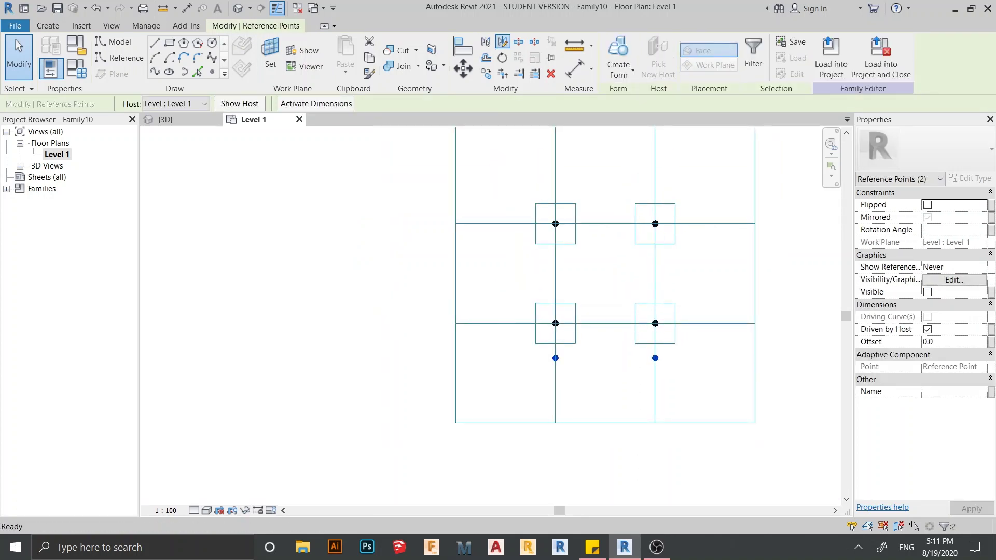
{"action": "left_click", "coordinate": [555, 273]}
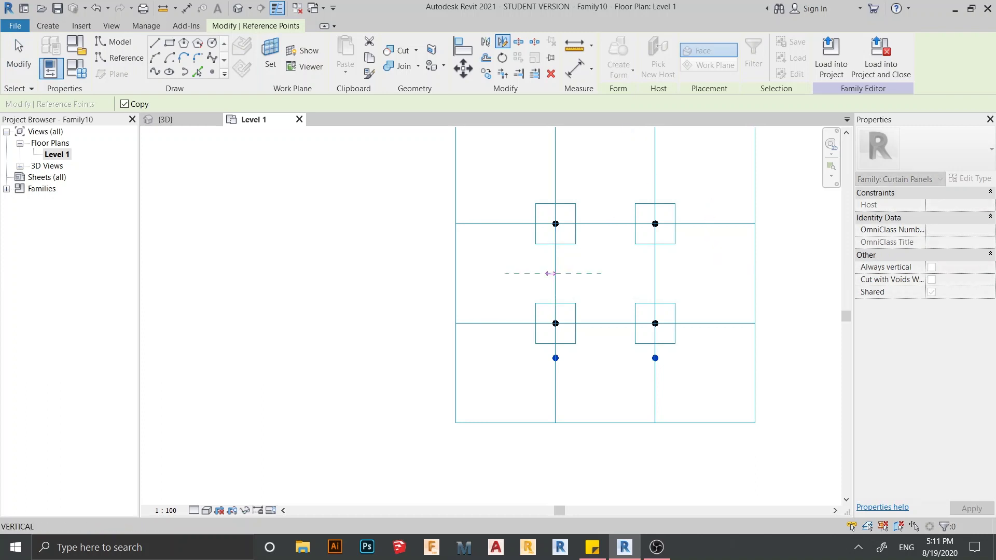
{"action": "left_click", "coordinate": [571, 273]}
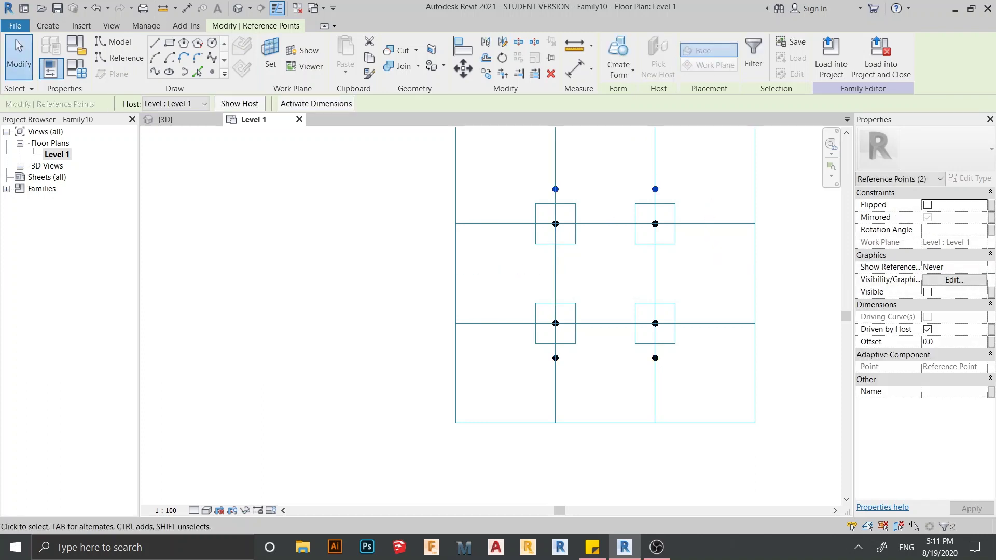
{"action": "left_click", "coordinate": [611, 267]}
- Associate the Offset of all four placed reference points with a new type-based family parameter named "offset point"
{"action": "middle_click_drag", "start_coordinate": [611, 266], "coordinate": [484, 321]}
{"action": "scroll", "coordinate": [501, 286], "scroll_direction": "up", "scroll_amount": 2}
{"action": "left_click_drag", "start_coordinate": [375, 186], "coordinate": [586, 232]}
{"action": "scroll", "coordinate": [586, 232], "scroll_direction": "down", "scroll_amount": 1}
{"action": "middle_click_drag", "start_coordinate": [545, 334], "coordinate": [543, 269]}
{"action": "scroll", "coordinate": [543, 268], "scroll_direction": "up", "scroll_amount": 3}
{"action": "mouse_move", "coordinate": [345, 279]}
{"action": "left_mouse_down", "text": "ctrl"}
{"action": "mouse_move", "coordinate": [497, 314]}
{"action": "mouse_move", "coordinate": [579, 314]}
{"action": "left_mouse_up", "text": "ctrl"}
{"action": "scroll", "coordinate": [579, 314], "scroll_direction": "down", "scroll_amount": 3}
{"action": "middle_click_drag", "start_coordinate": [579, 314], "coordinate": [567, 379]}
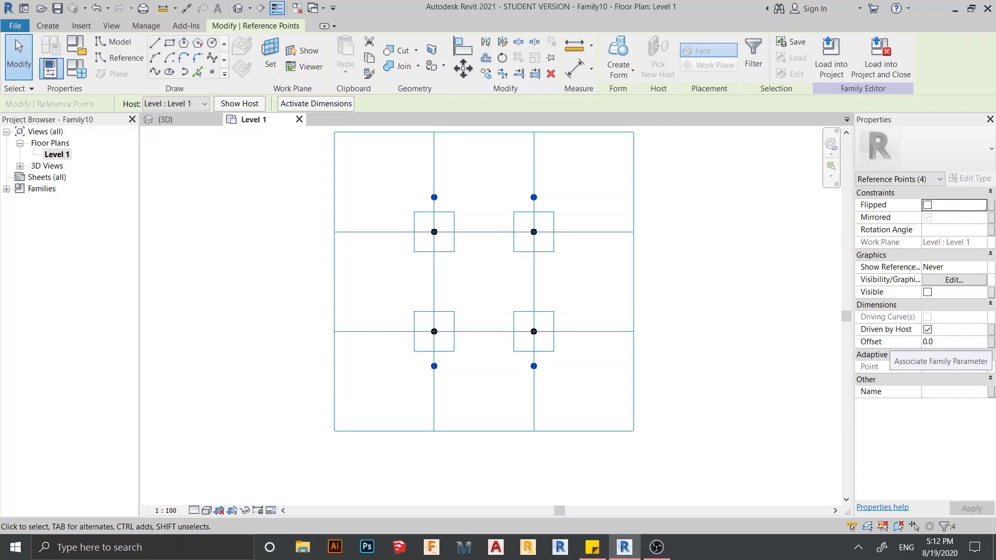
{"action": "left_click", "coordinate": [991, 342]}
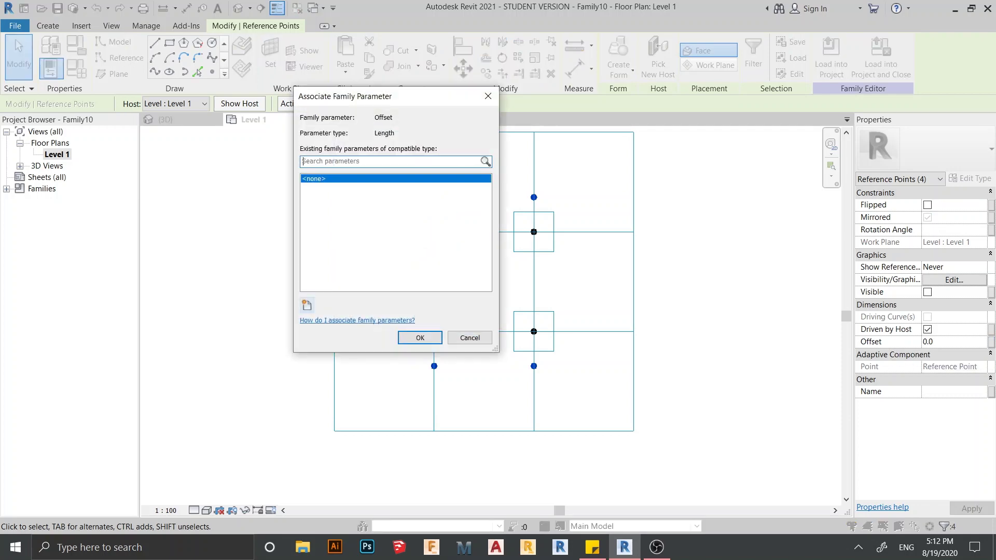
{"action": "left_click", "coordinate": [306, 305]}
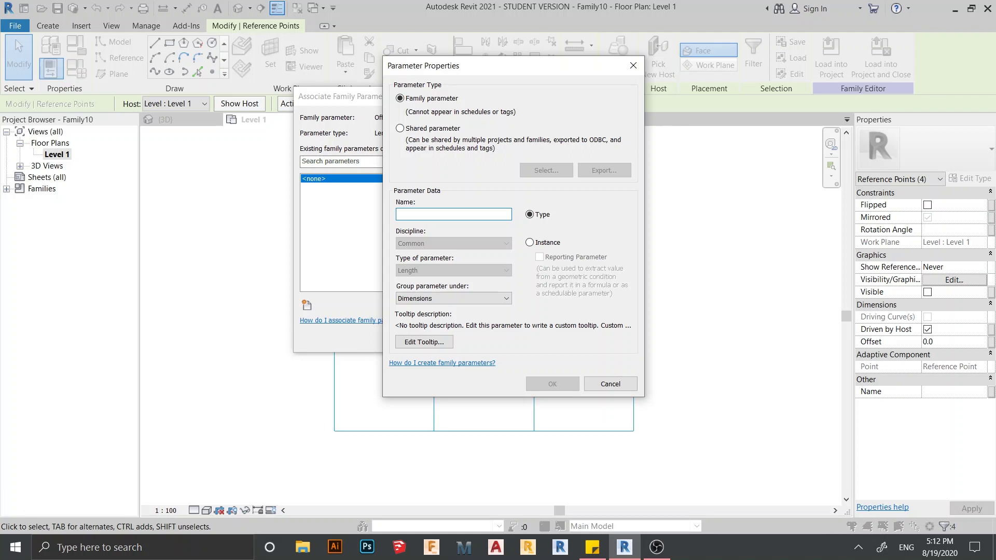
{"action": "type", "text": "offset"}
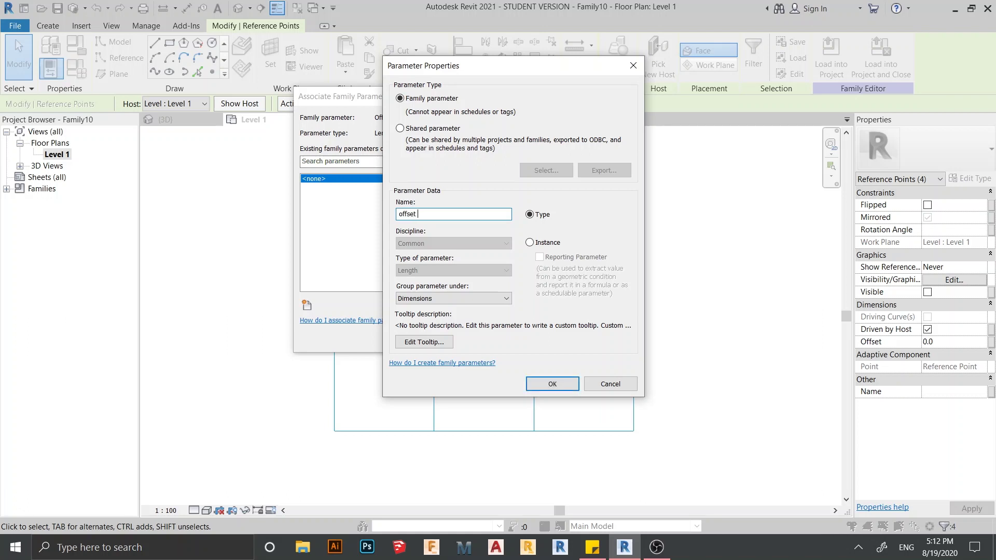
{"action": "type", "text": " point"}
{"action": "key", "text": "Return"}
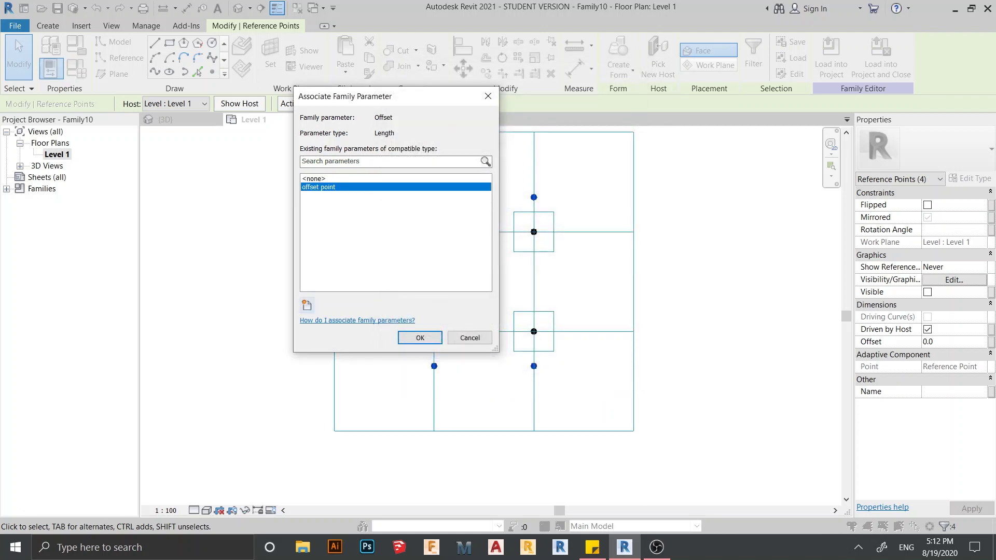
{"action": "key", "text": "Return"}
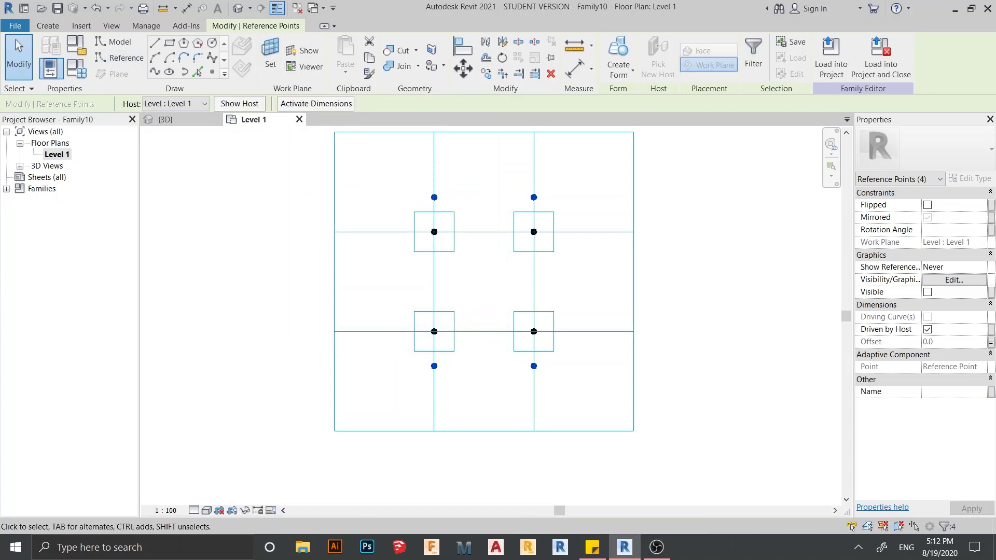
- Set the family's offset point parameter to 1200 and apply it
{"action": "left_click", "coordinate": [77, 69]}
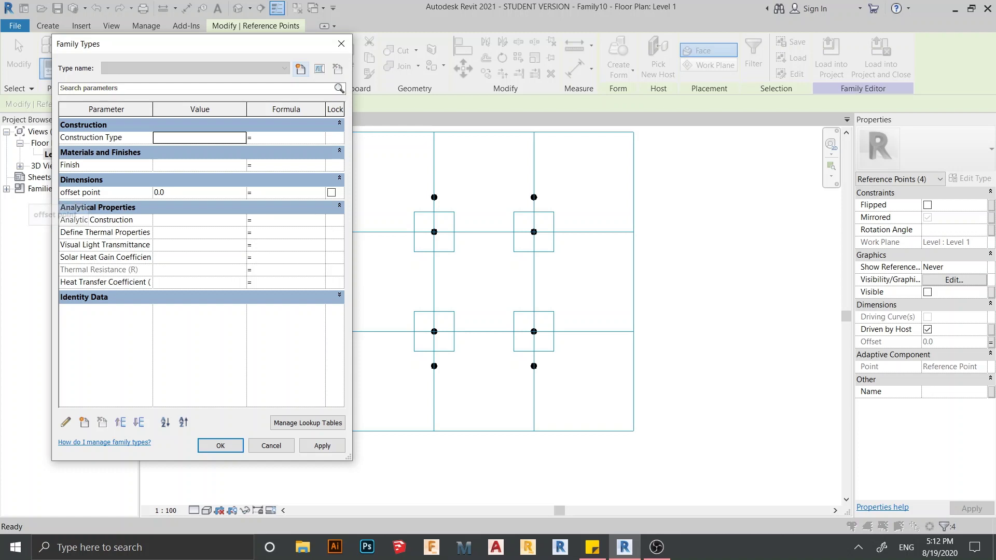
{"action": "left_click", "coordinate": [89, 193]}
{"action": "type", "text": "1200"}
{"action": "key", "text": "Tab"}
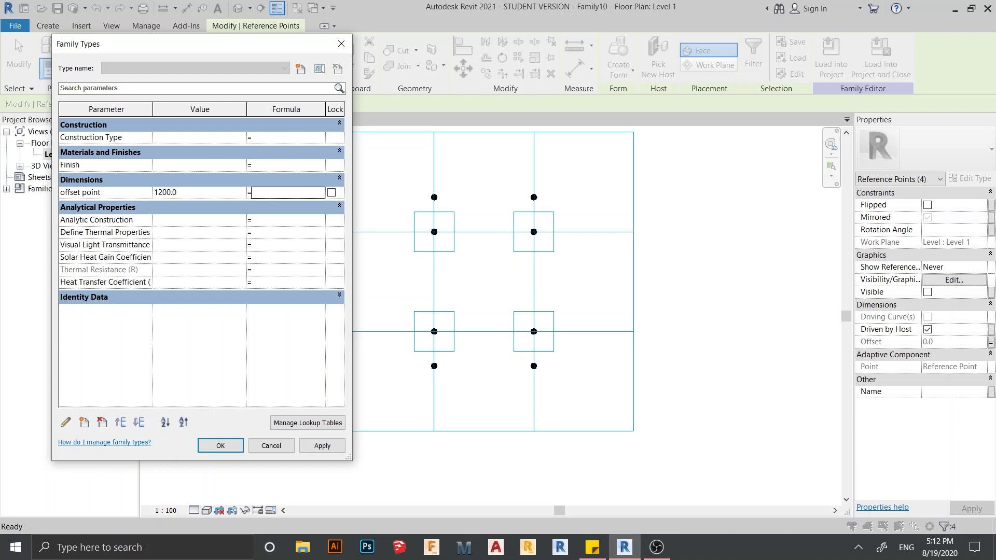
{"action": "left_click", "coordinate": [322, 446]}
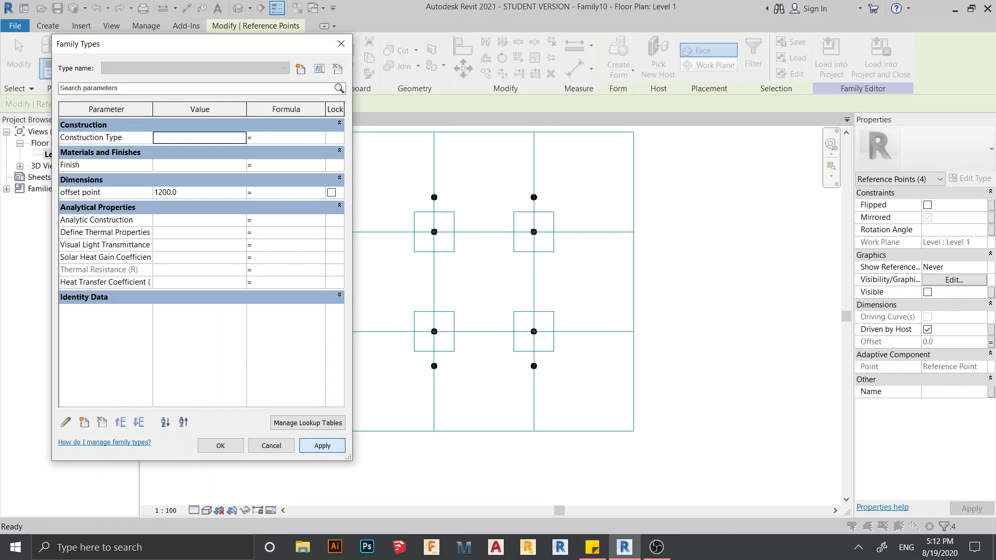
- Accept the parameter dialog, switch to the 3D view, and set the offset point parameter to 1500
{"action": "left_click", "coordinate": [220, 445]}
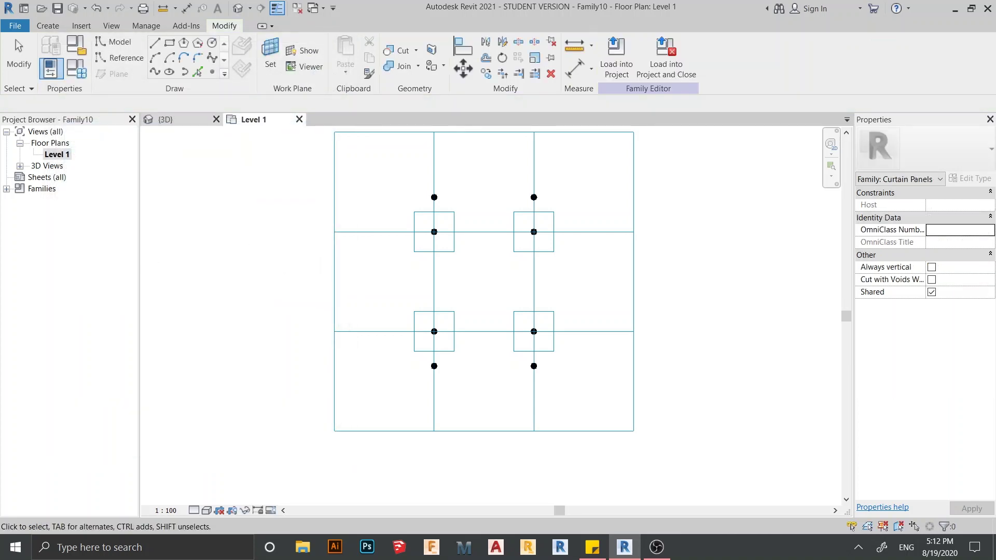
{"action": "left_click", "coordinate": [166, 119]}
{"action": "middle_click_drag", "start_coordinate": [511, 311], "coordinate": [531, 277], "text": "shift"}
{"action": "scroll", "coordinate": [532, 277], "scroll_direction": "up", "scroll_amount": 2}
{"action": "middle_click_drag", "start_coordinate": [611, 299], "coordinate": [596, 302], "text": "shift"}
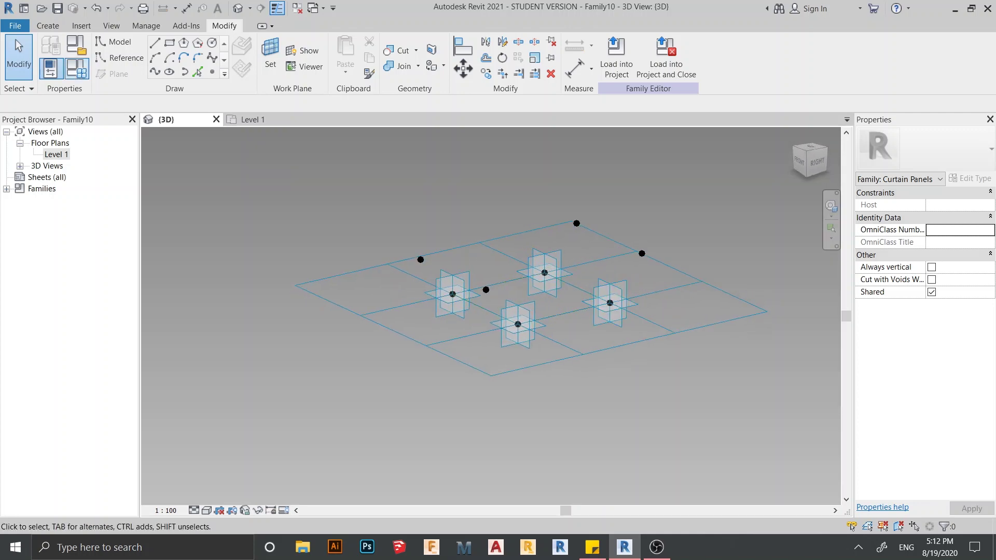
{"action": "left_click", "coordinate": [77, 69]}
{"action": "left_click", "coordinate": [199, 192]}
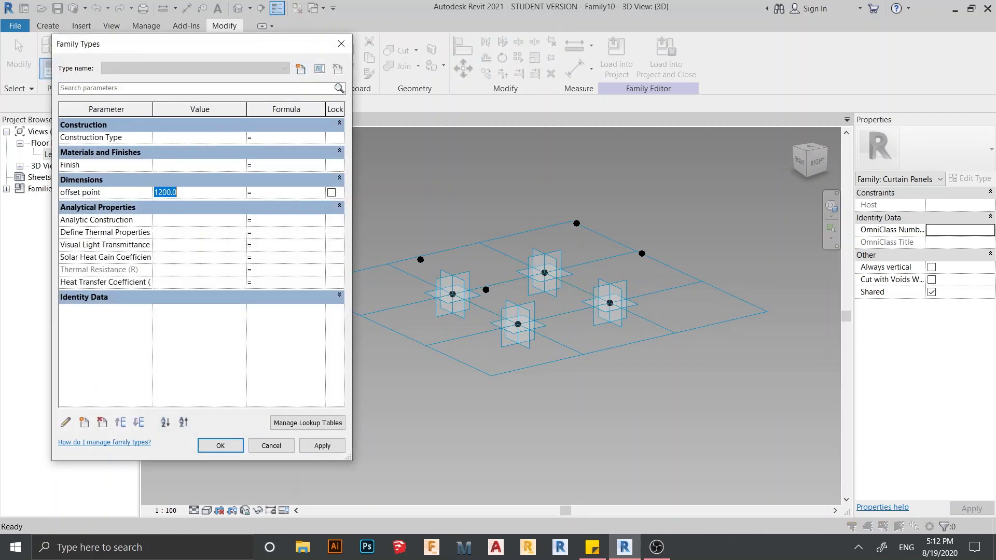
{"action": "type", "text": "1"}
{"action": "key", "text": "Tab"}
{"action": "left_click", "coordinate": [322, 446]}
{"action": "left_click", "coordinate": [220, 446]}
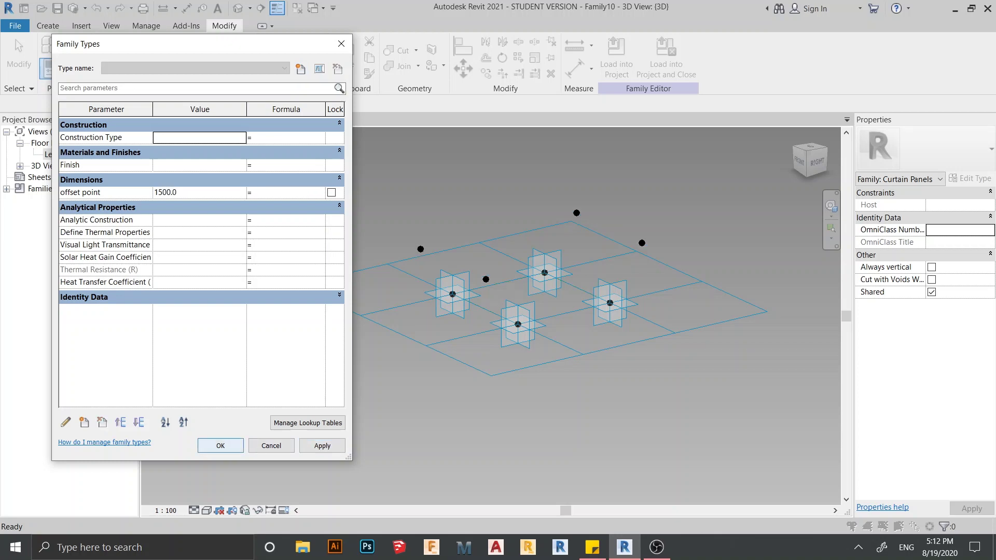
- Close the Level 1 view and join the two offset points on one long side with a spline through points as a reference line
{"action": "middle_click_drag", "start_coordinate": [560, 332], "coordinate": [456, 343], "text": "shift"}
{"action": "left_click", "coordinate": [300, 120]}
{"action": "scroll", "coordinate": [376, 347], "scroll_direction": "up", "scroll_amount": 3}
{"action": "scroll", "coordinate": [353, 344], "scroll_direction": "up", "scroll_amount": 1}
{"action": "left_click", "coordinate": [378, 233]}
{"action": "scroll", "coordinate": [379, 233], "scroll_direction": "down", "scroll_amount": 3}
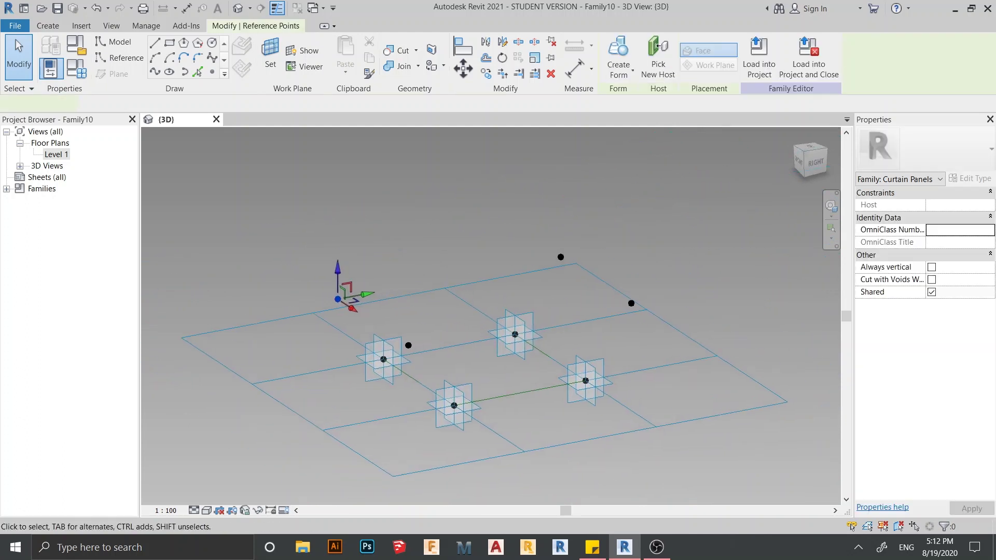
{"action": "left_click_drag", "start_coordinate": [533, 223], "coordinate": [581, 278], "text": "ctrl"}
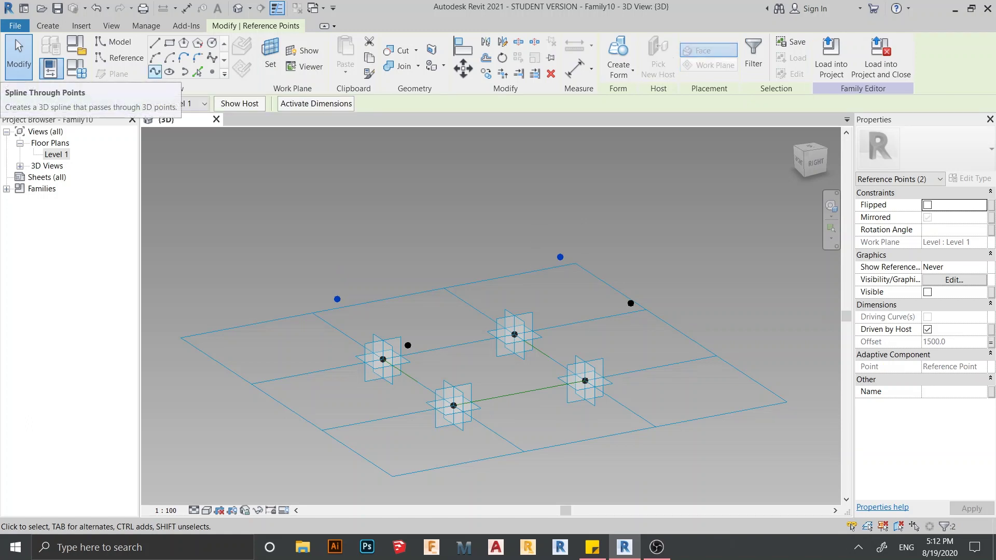
{"action": "left_click", "coordinate": [155, 72]}
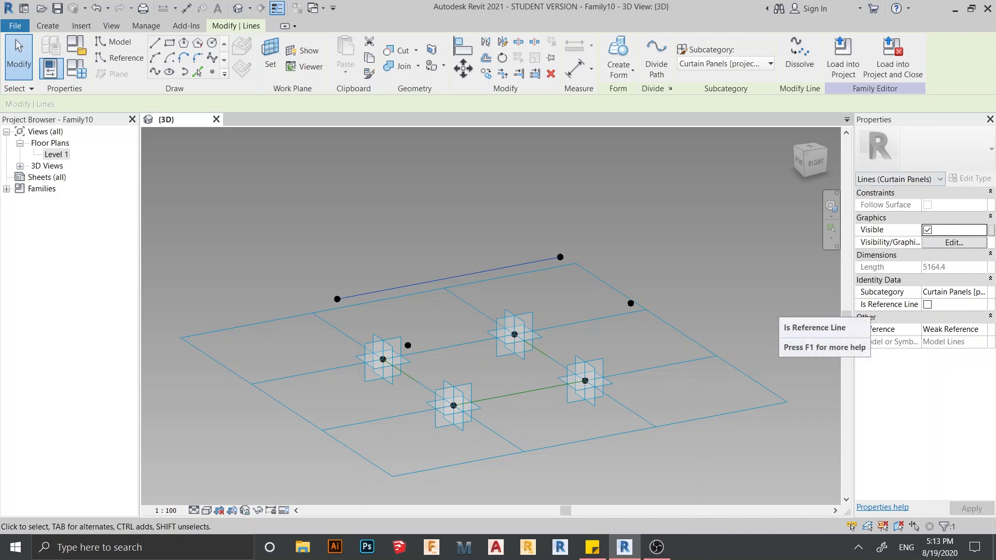
{"action": "left_click", "coordinate": [928, 305]}
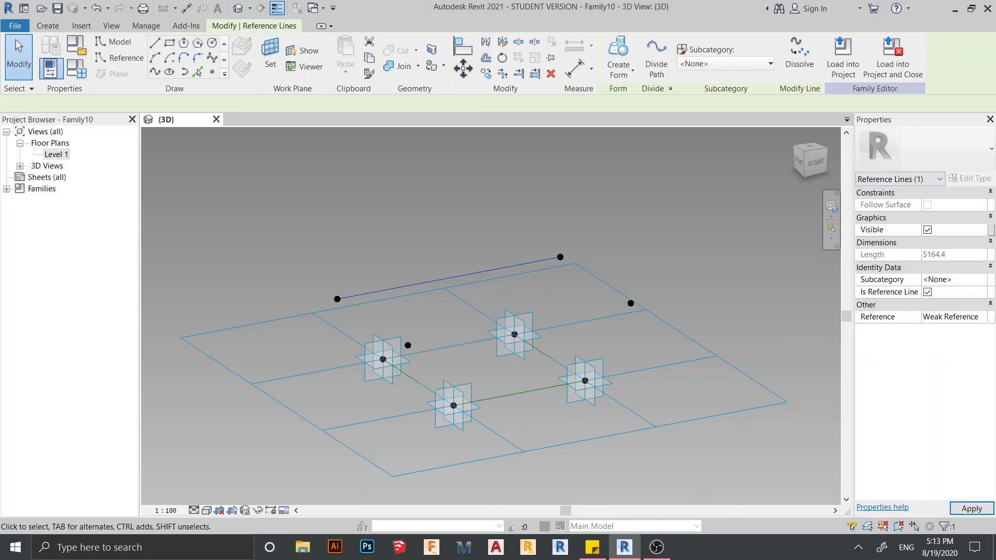
{"action": "scroll", "coordinate": [583, 202], "scroll_direction": "down", "scroll_amount": 1}
{"action": "middle_click_drag", "start_coordinate": [583, 202], "coordinate": [556, 271]}
{"action": "key", "text": "Escape"}
- Join the rear end of that line to the neighbouring offset point with a spline through points, set as a reference line
{"action": "scroll", "coordinate": [537, 227], "scroll_direction": "up", "scroll_amount": 3}
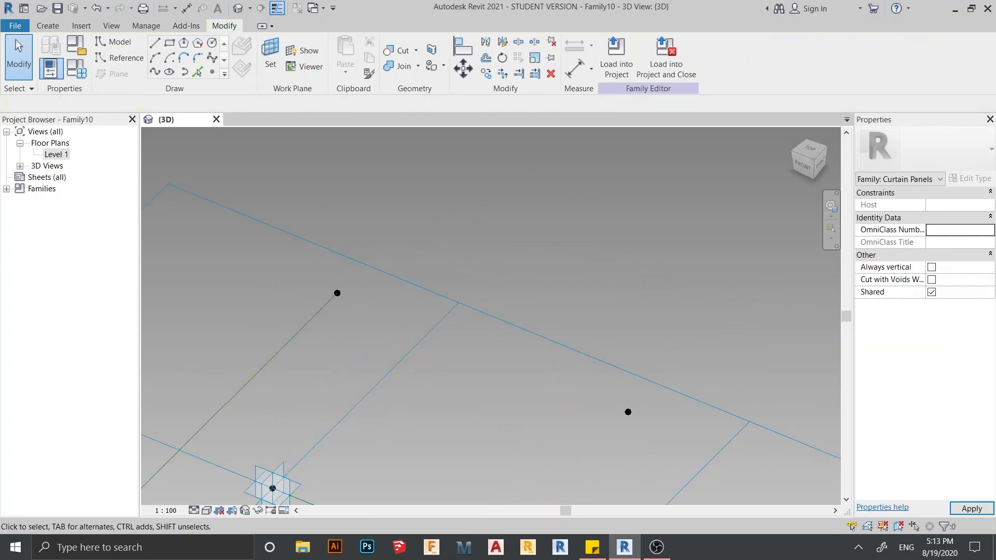
{"action": "left_click_drag", "start_coordinate": [285, 275], "coordinate": [358, 318]}
{"action": "scroll", "coordinate": [369, 169], "scroll_direction": "down", "scroll_amount": 3}
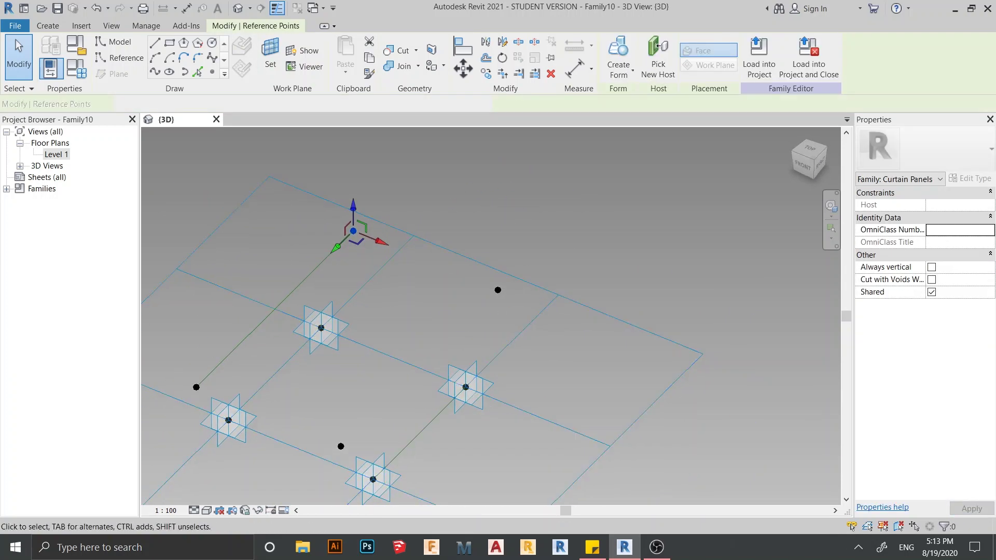
{"action": "left_click_drag", "start_coordinate": [481, 272], "coordinate": [520, 317], "text": "ctrl"}
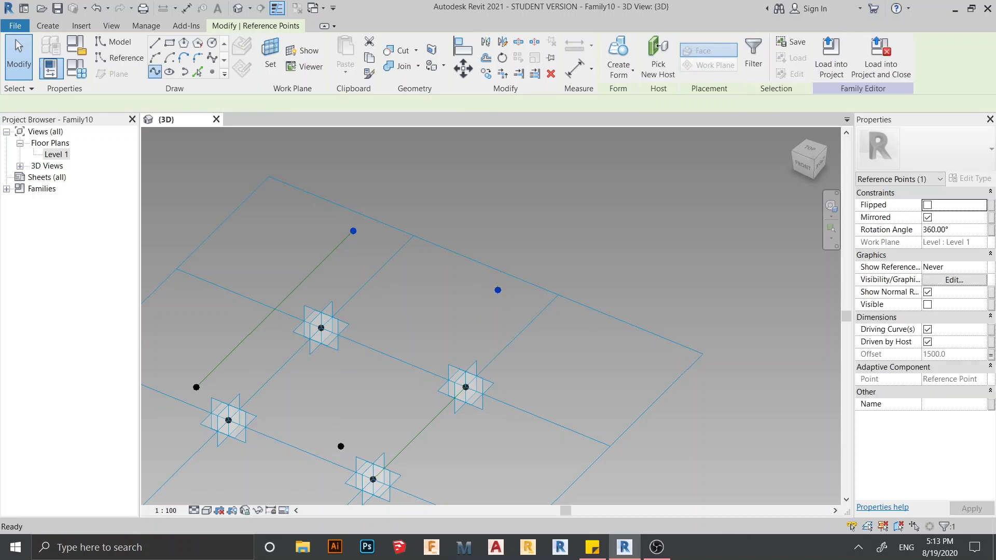
{"action": "left_click", "coordinate": [155, 72]}
{"action": "left_click", "coordinate": [928, 304]}
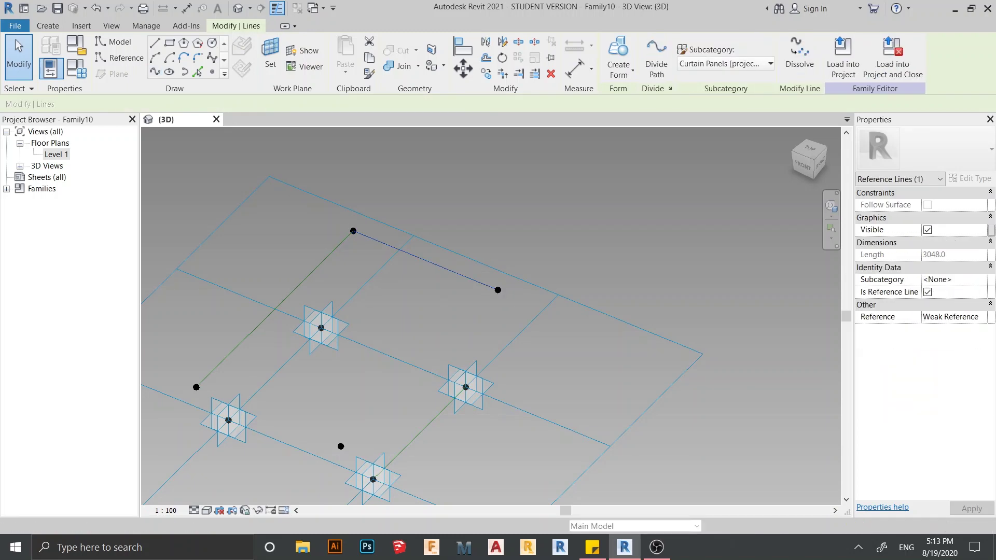
{"action": "left_click", "coordinate": [635, 237]}
- Connect the two offset points on the opposite long side with a spline through points and make it a reference line
{"action": "scroll", "coordinate": [636, 237], "scroll_direction": "down", "scroll_amount": 2}
{"action": "mouse_move", "coordinate": [636, 237]}
{"action": "middle_mouse_down", "text": "shift"}
{"action": "mouse_move", "coordinate": [642, 218]}
{"action": "mouse_move", "coordinate": [669, 230]}
{"action": "middle_mouse_up", "text": "shift"}
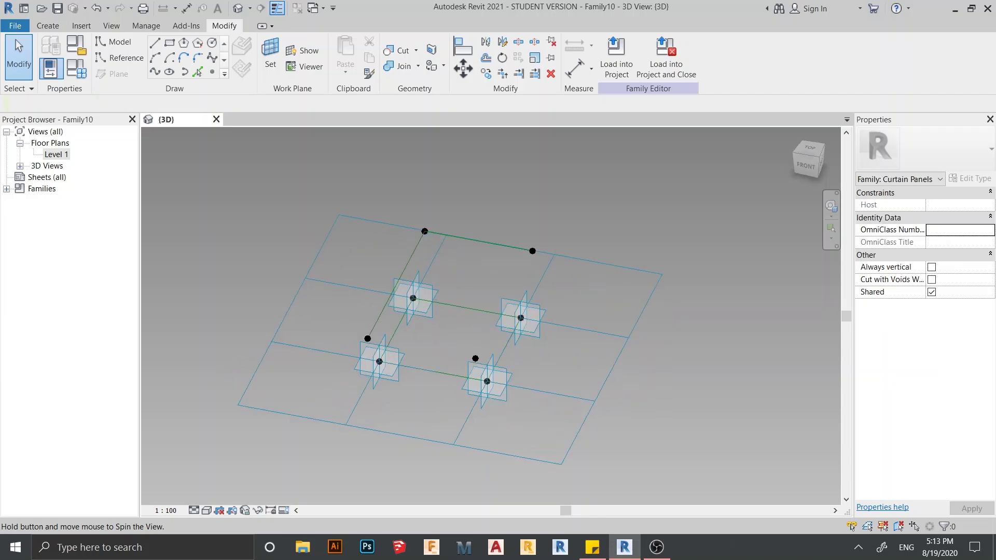
{"action": "left_click_drag", "start_coordinate": [528, 218], "coordinate": [548, 263]}
{"action": "scroll", "coordinate": [477, 140], "scroll_direction": "down", "scroll_amount": 1}
{"action": "middle_click_drag", "start_coordinate": [477, 140], "coordinate": [611, 111], "text": "shift"}
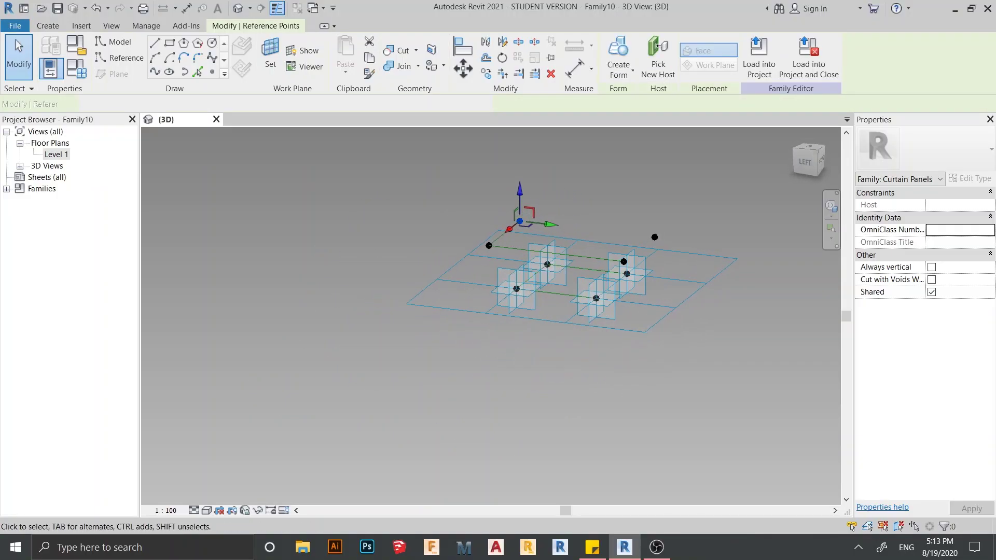
{"action": "scroll", "coordinate": [619, 226], "scroll_direction": "up", "scroll_amount": 3}
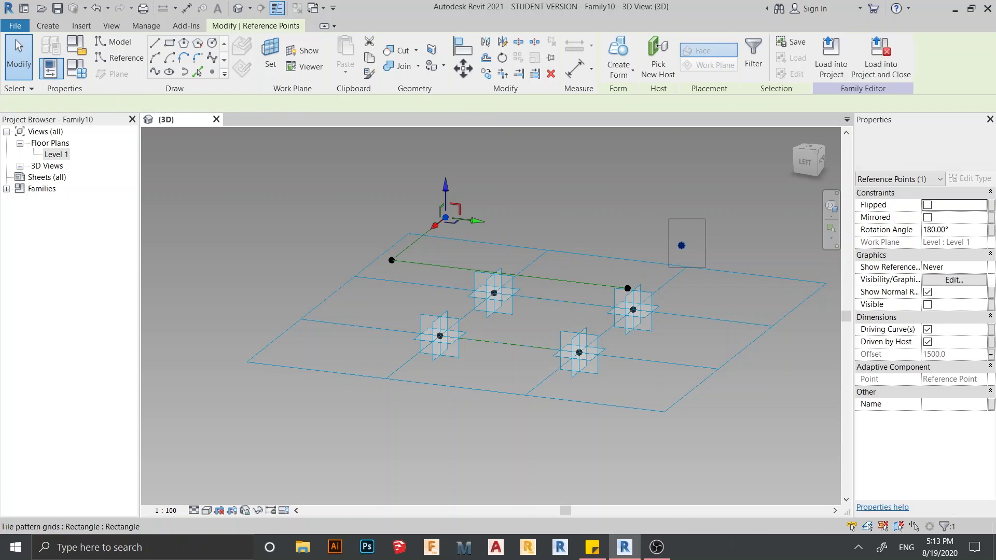
{"action": "left_click", "coordinate": [681, 246], "text": "ctrl"}
{"action": "left_click", "coordinate": [154, 72]}
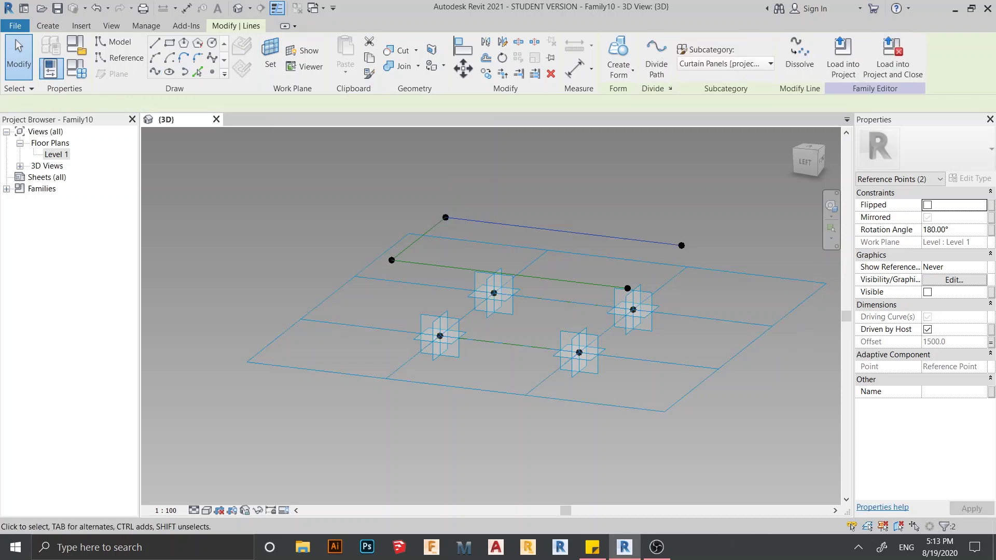
{"action": "left_click", "coordinate": [927, 304]}
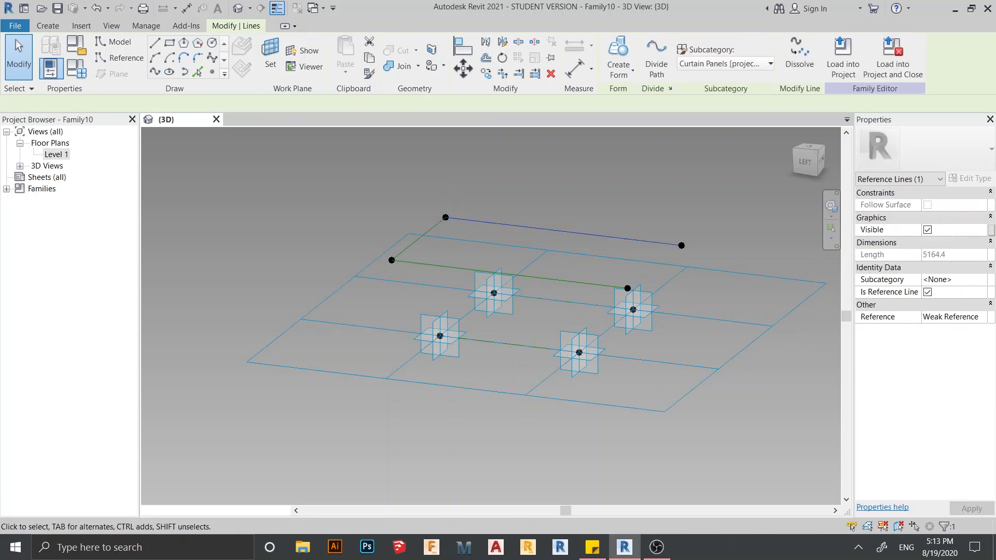
{"action": "key", "text": "Escape"}
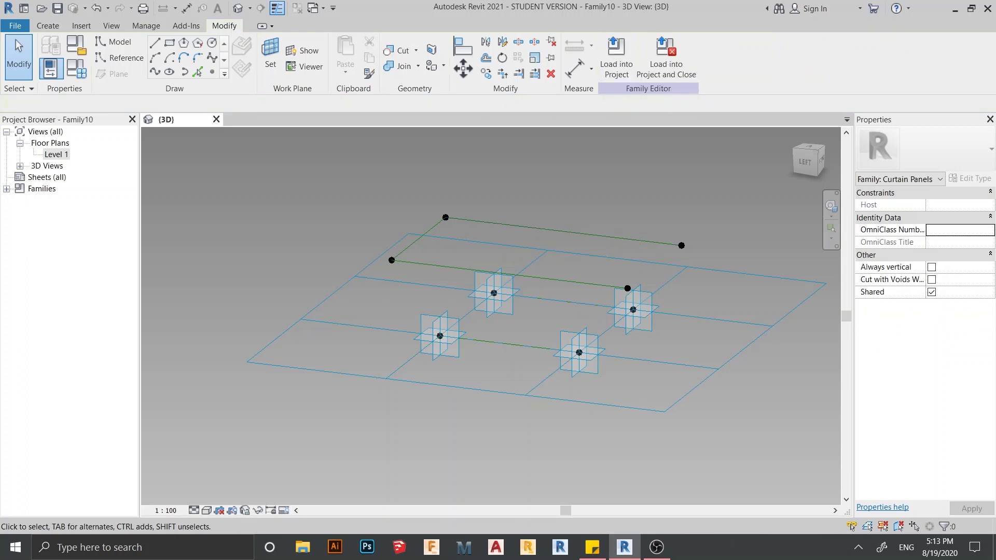
- Close the raised rectangle by joining the last two offset points with a spline through points, set as a reference line
{"action": "left_click_drag", "start_coordinate": [658, 204], "coordinate": [713, 263]}
{"action": "scroll", "coordinate": [595, 241], "scroll_direction": "down", "scroll_amount": 2}
{"action": "middle_click_drag", "start_coordinate": [596, 242], "coordinate": [615, 245], "text": "shift"}
{"action": "key", "text": "Escape"}
{"action": "key", "text": "Tab"}
{"action": "left_click_drag", "start_coordinate": [627, 198], "coordinate": [674, 242]}
{"action": "scroll", "coordinate": [673, 243], "scroll_direction": "down", "scroll_amount": 1}
{"action": "middle_click_drag", "start_coordinate": [674, 243], "coordinate": [618, 221]}
{"action": "middle_click_drag", "start_coordinate": [618, 221], "coordinate": [713, 221], "text": "shift"}
{"action": "scroll", "coordinate": [688, 217], "scroll_direction": "up", "scroll_amount": 3}
{"action": "left_click_drag", "start_coordinate": [641, 213], "coordinate": [688, 258]}
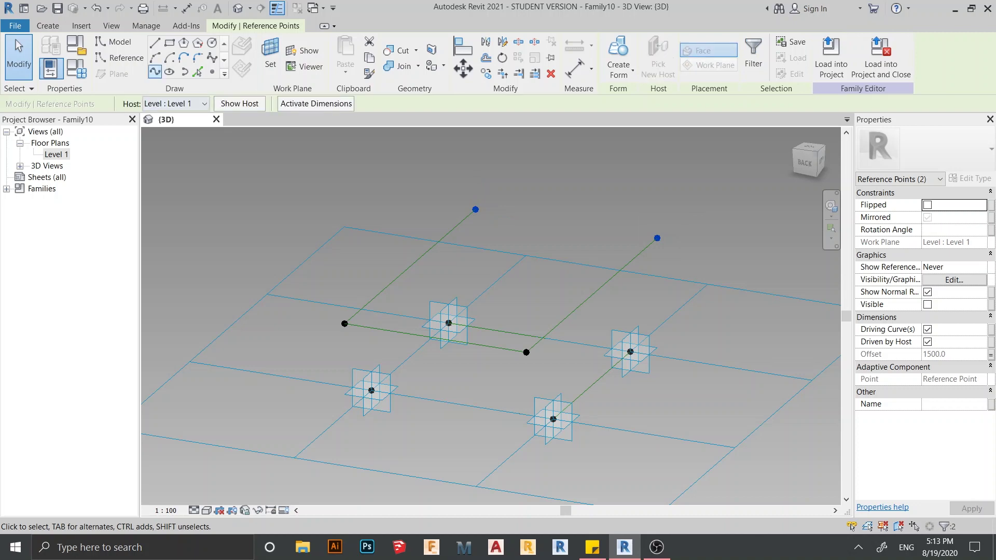
{"action": "left_click", "coordinate": [154, 72]}
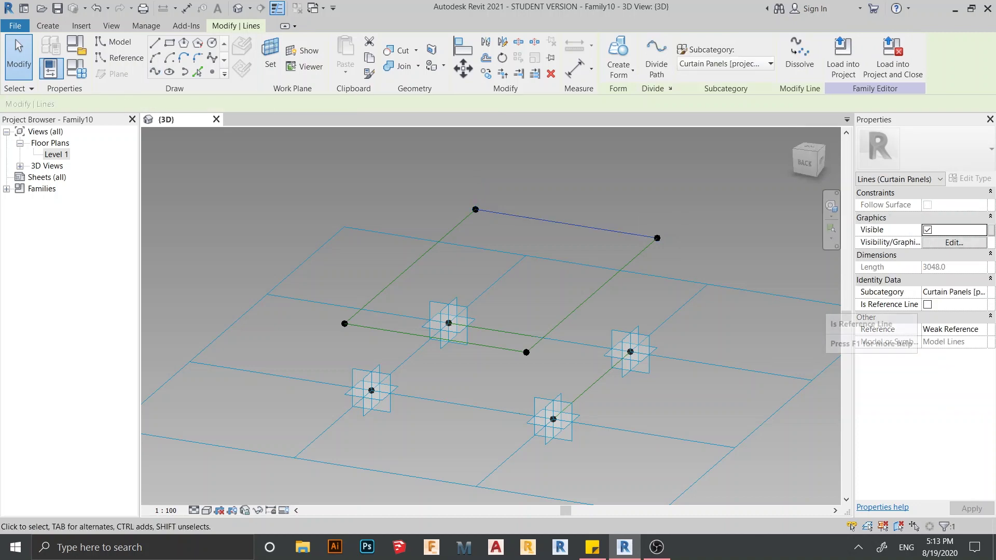
{"action": "left_click", "coordinate": [927, 304]}
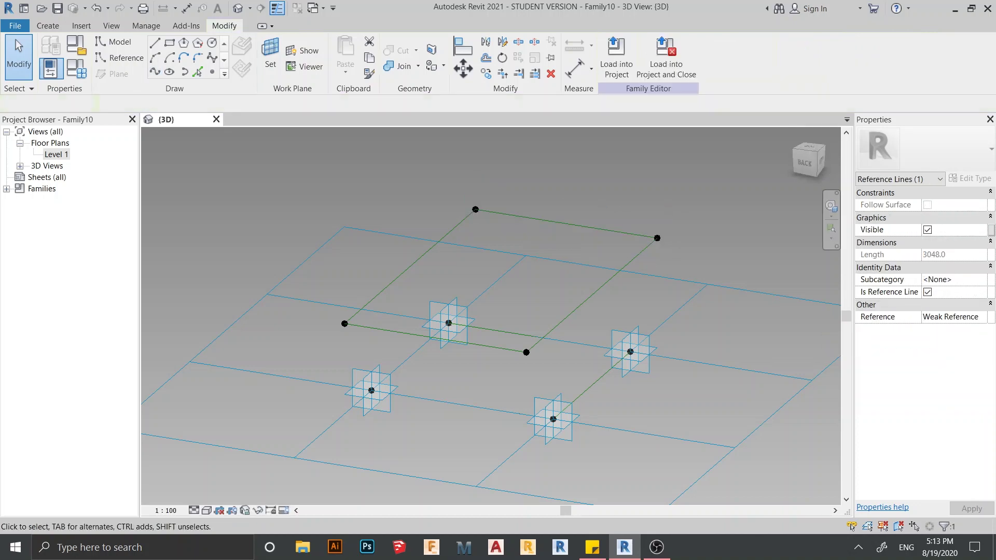
- Create a solid extruded form from the chain of four raised reference lines, choosing the box option over the flat surface
{"action": "scroll", "coordinate": [713, 209], "scroll_direction": "down", "scroll_amount": 3}
{"action": "middle_click_drag", "start_coordinate": [713, 208], "coordinate": [646, 224], "text": "shift"}
{"action": "key", "text": "Tab"}
{"action": "left_click", "coordinate": [545, 288]}
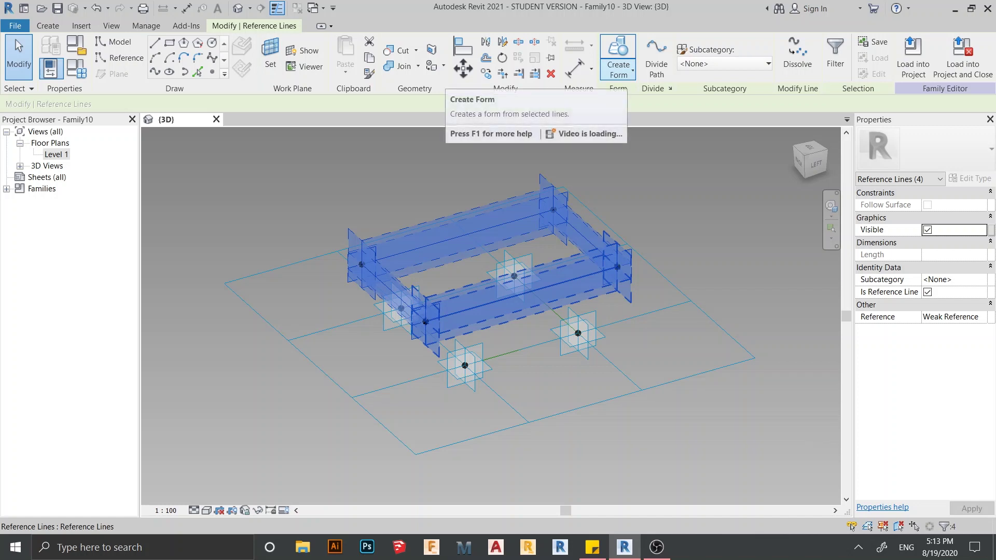
{"action": "left_click", "coordinate": [619, 64]}
{"action": "left_click", "coordinate": [609, 95]}
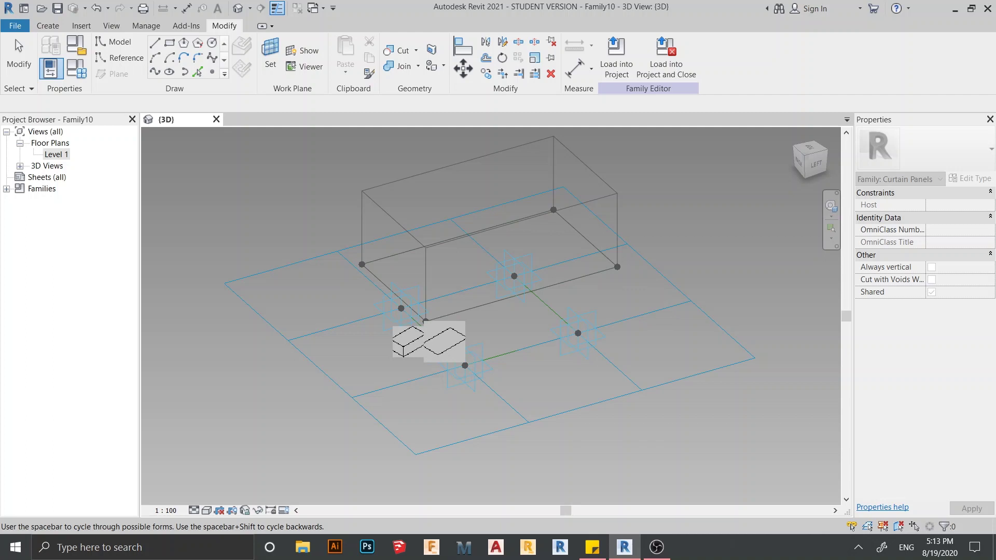
{"action": "left_click", "coordinate": [408, 342]}
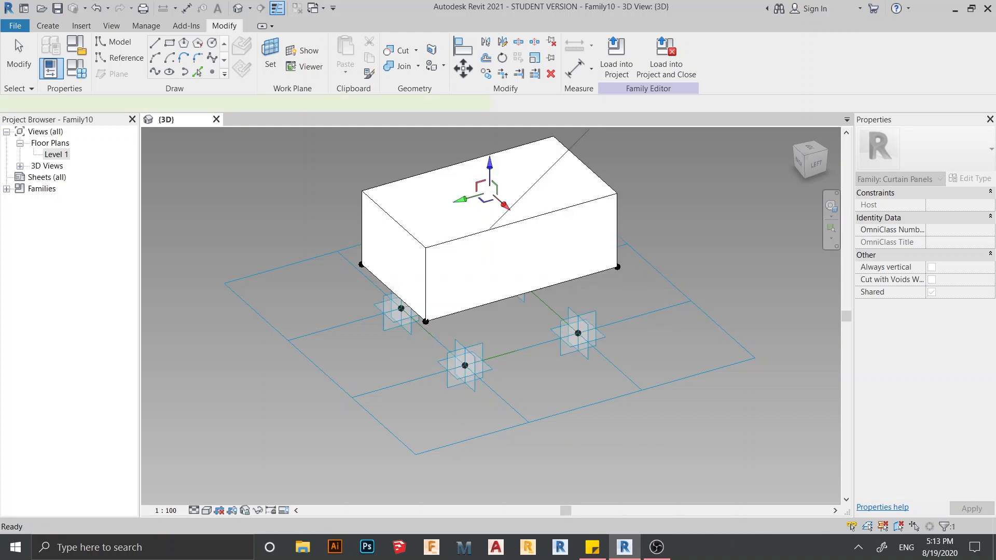
- Set the height of the extruded panel form to 12 and clear the selection
{"action": "scroll", "coordinate": [408, 343], "scroll_direction": "down", "scroll_amount": 1}
{"action": "middle_click_drag", "start_coordinate": [409, 343], "coordinate": [375, 430]}
{"action": "scroll", "coordinate": [297, 342], "scroll_direction": "up", "scroll_amount": 3}
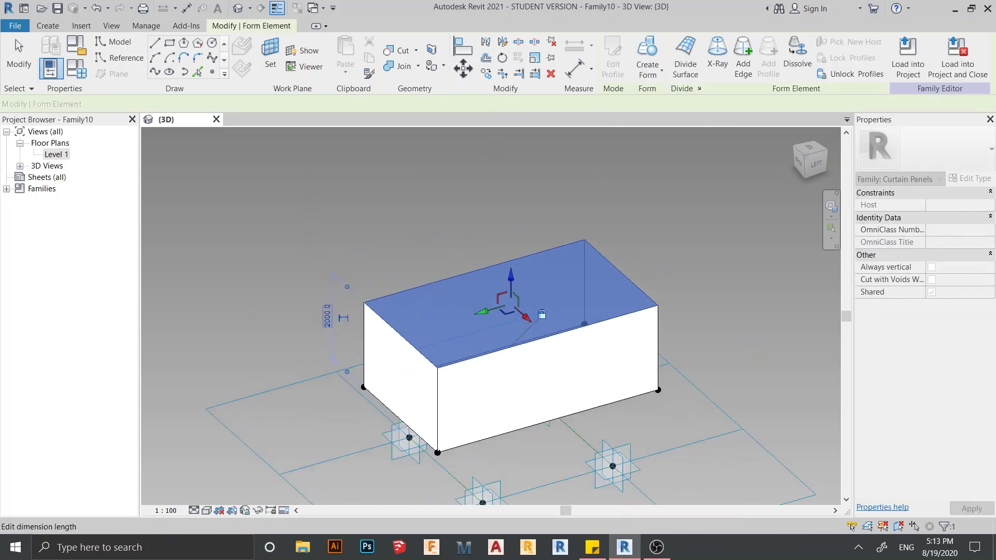
{"action": "left_click", "coordinate": [328, 318]}
{"action": "type", "text": "12"}
{"action": "key", "text": "Return"}
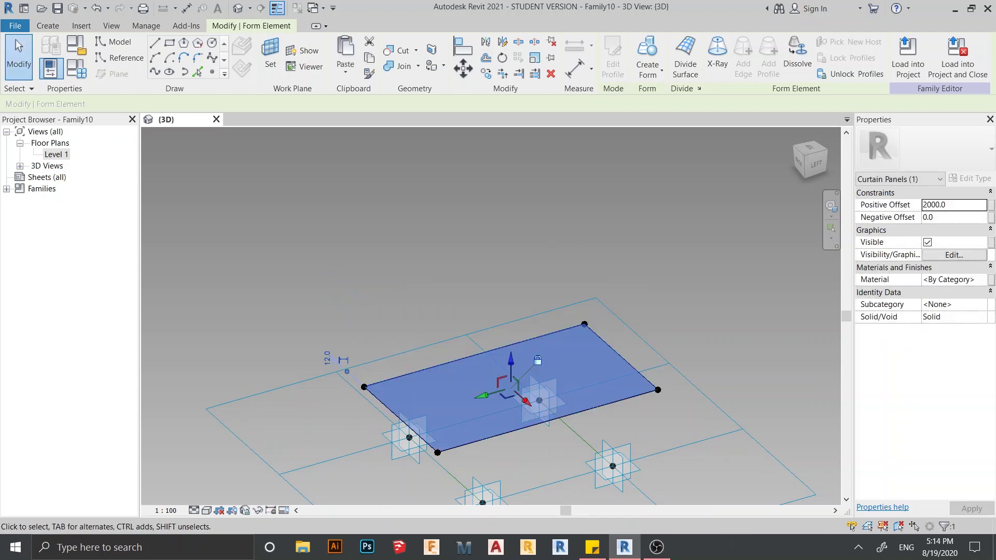
{"action": "left_click", "coordinate": [383, 155]}
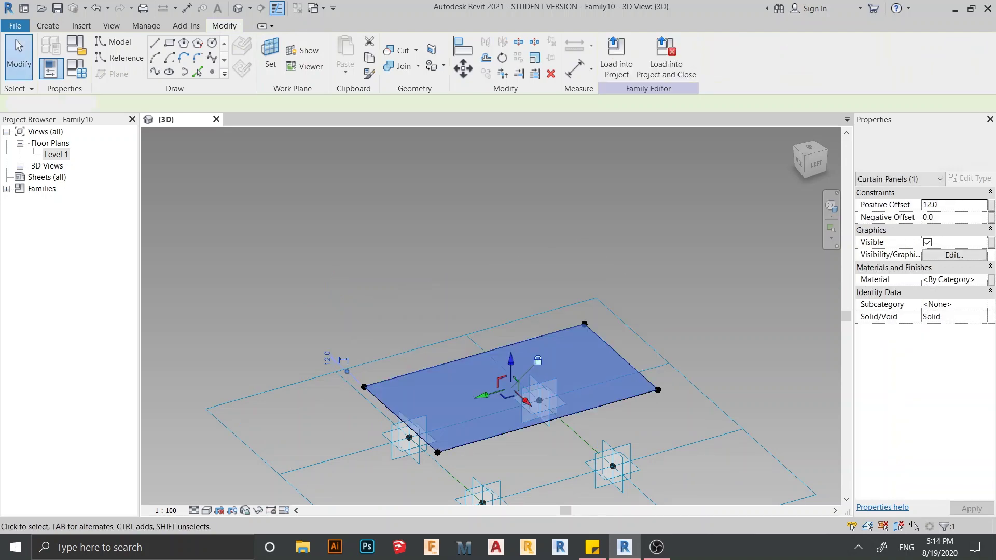
{"action": "scroll", "coordinate": [384, 155], "scroll_direction": "down", "scroll_amount": 2}
{"action": "middle_click_drag", "start_coordinate": [597, 340], "coordinate": [561, 337], "text": "shift"}
{"action": "scroll", "coordinate": [561, 337], "scroll_direction": "up", "scroll_amount": 3}
{"action": "key", "text": "Escape"}
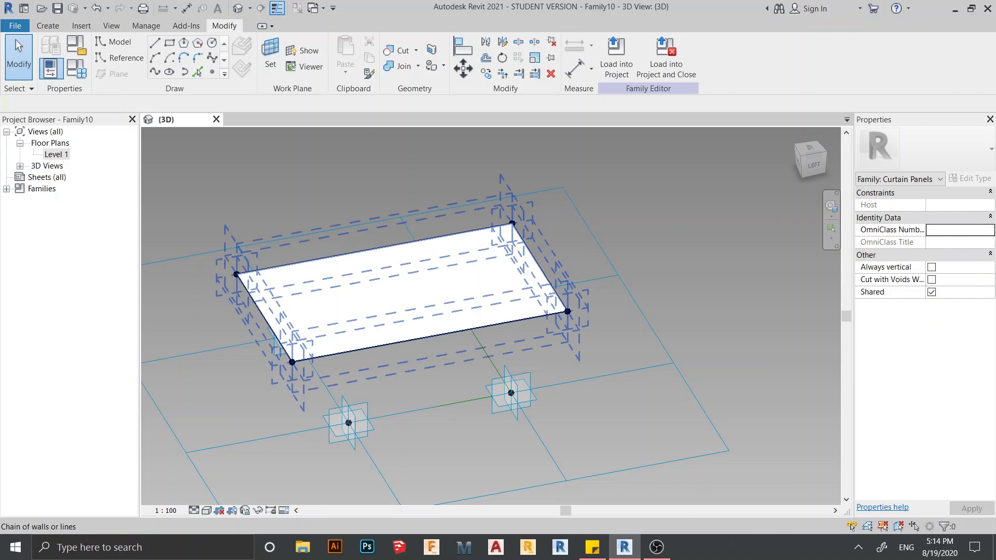
- Associate the panel form's Material with a new type-based family parameter named "Material" under Materials and Finishes
{"action": "scroll", "coordinate": [525, 332], "scroll_direction": "up", "scroll_amount": 1}
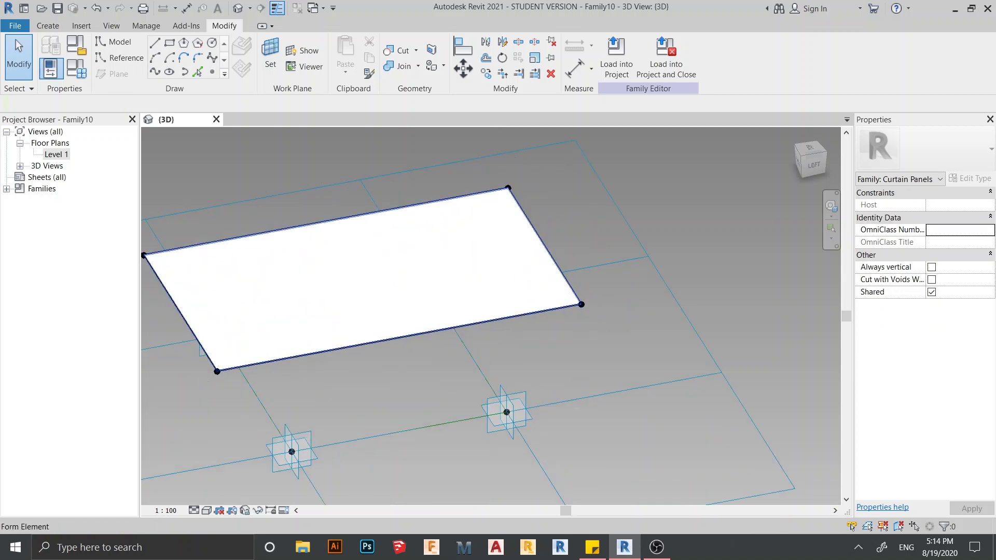
{"action": "left_click", "coordinate": [363, 280]}
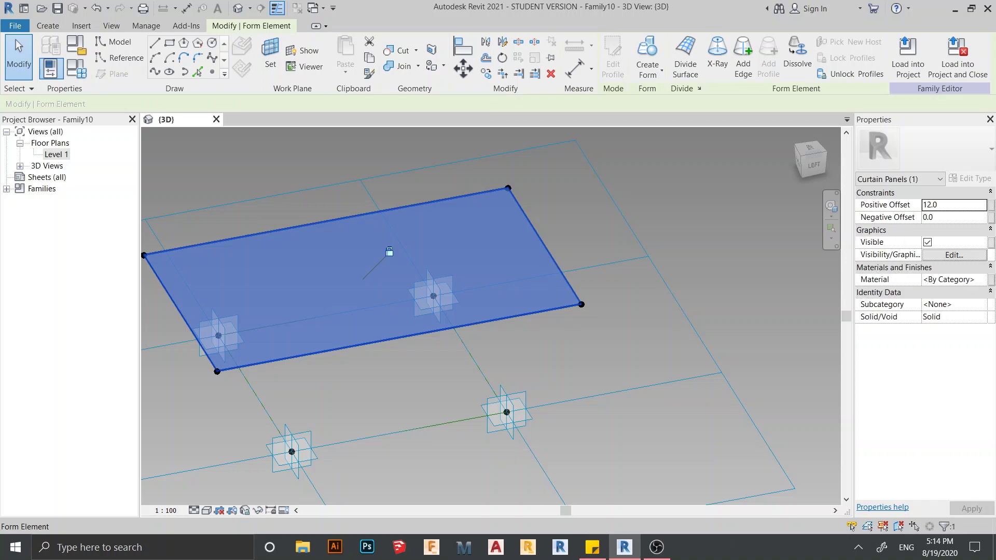
{"action": "left_click", "coordinate": [991, 279]}
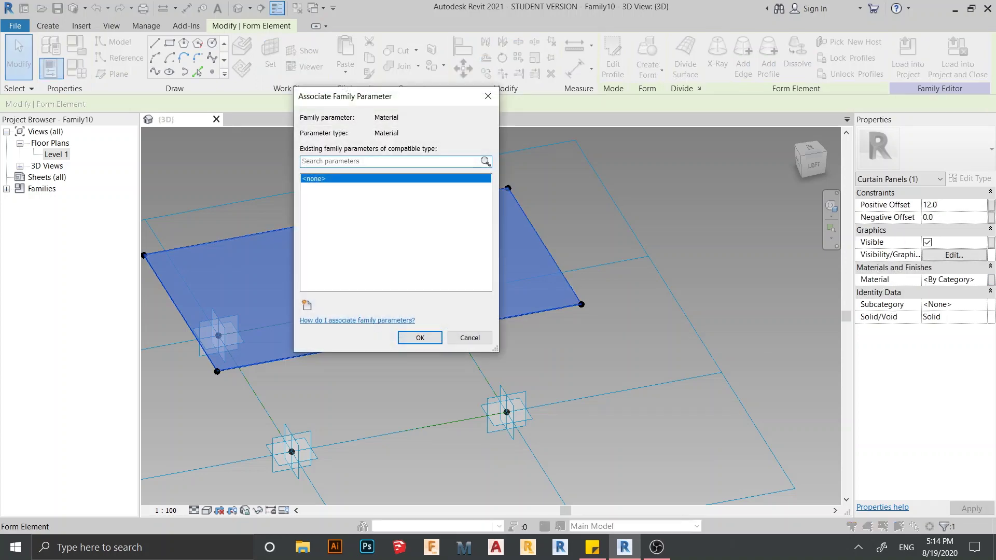
{"action": "left_click", "coordinate": [307, 305]}
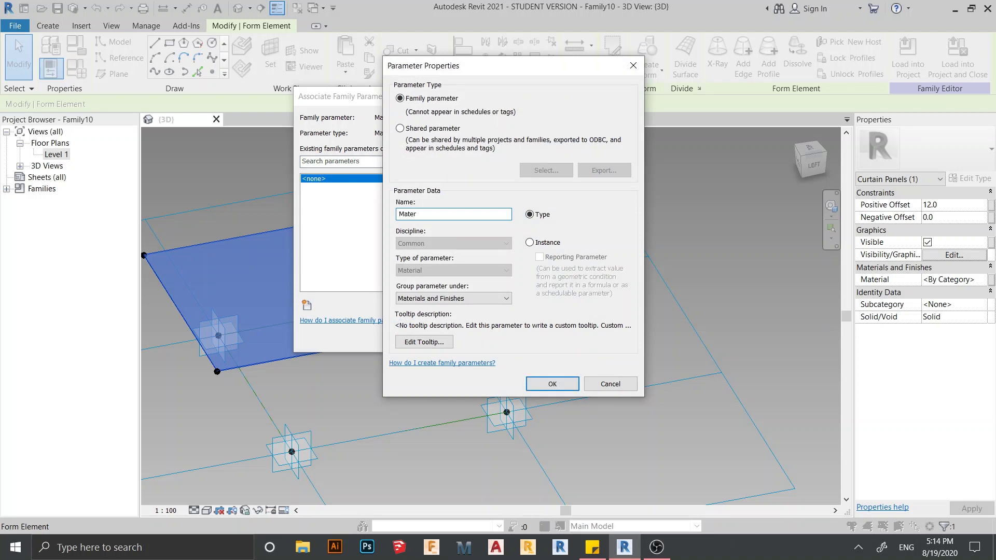
{"action": "key", "text": "Return"}
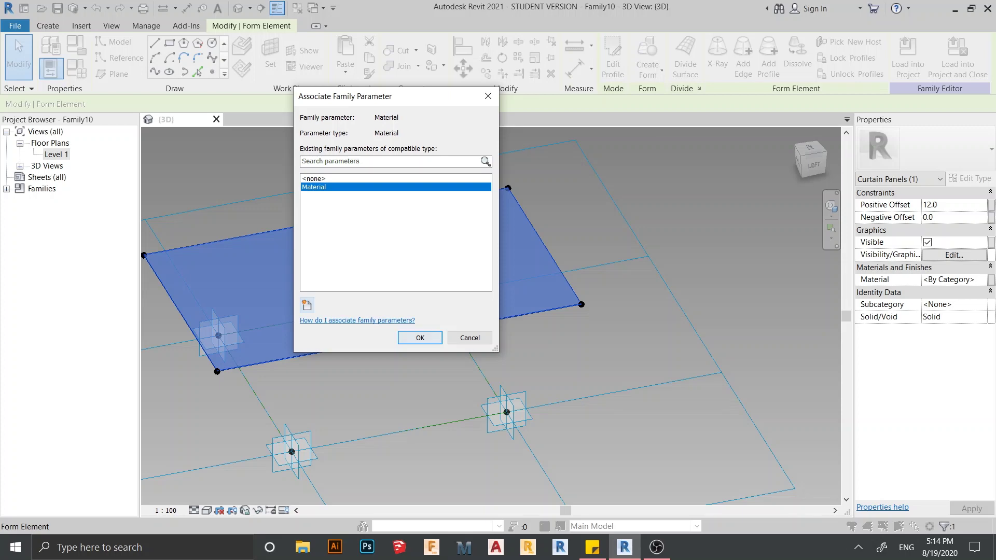
{"action": "left_click", "coordinate": [419, 338]}
- Set the family's Material parameter value to Glass in the family types and apply the change
{"action": "scroll", "coordinate": [415, 291], "scroll_direction": "down", "scroll_amount": 2}
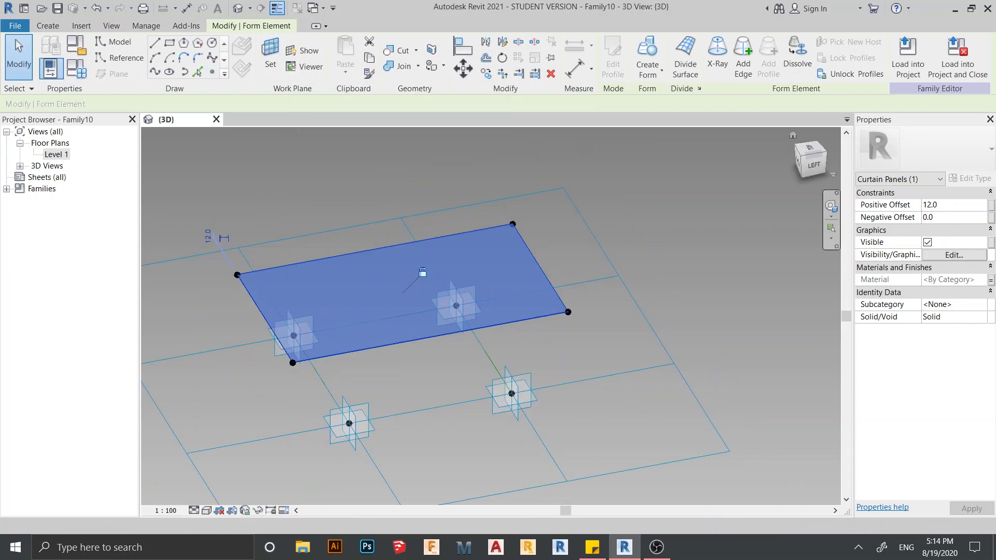
{"action": "left_click", "coordinate": [77, 68]}
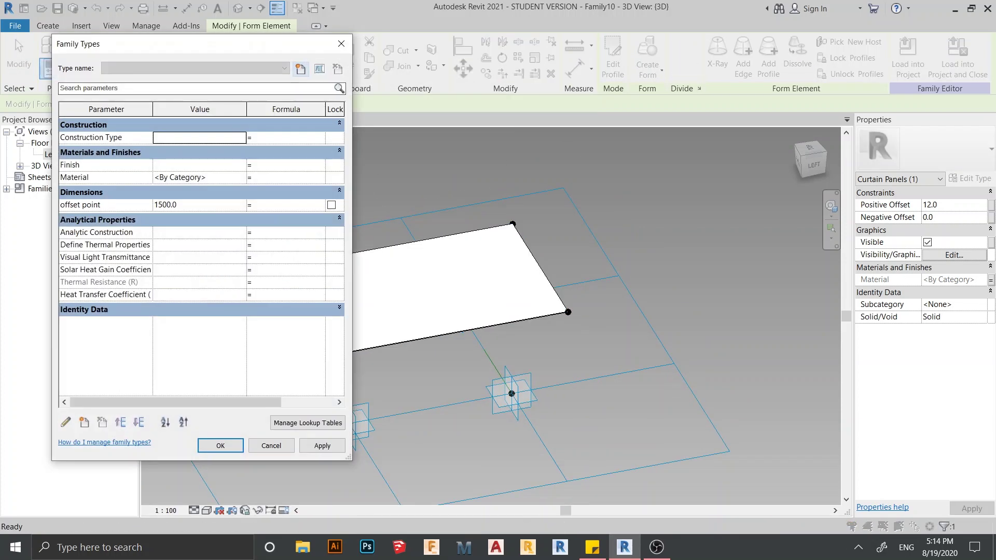
{"action": "left_click", "coordinate": [234, 177]}
{"action": "left_click", "coordinate": [242, 178]}
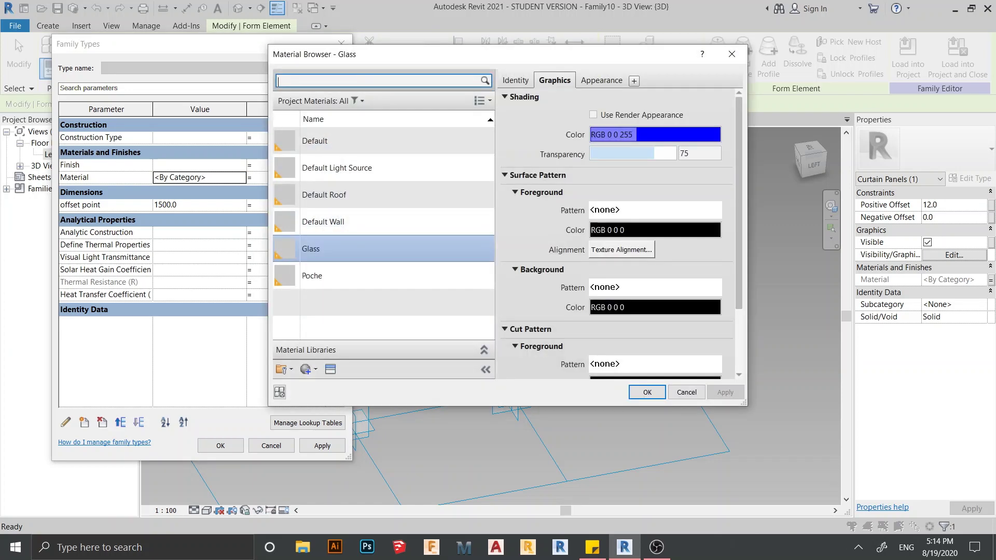
{"action": "left_click", "coordinate": [647, 392]}
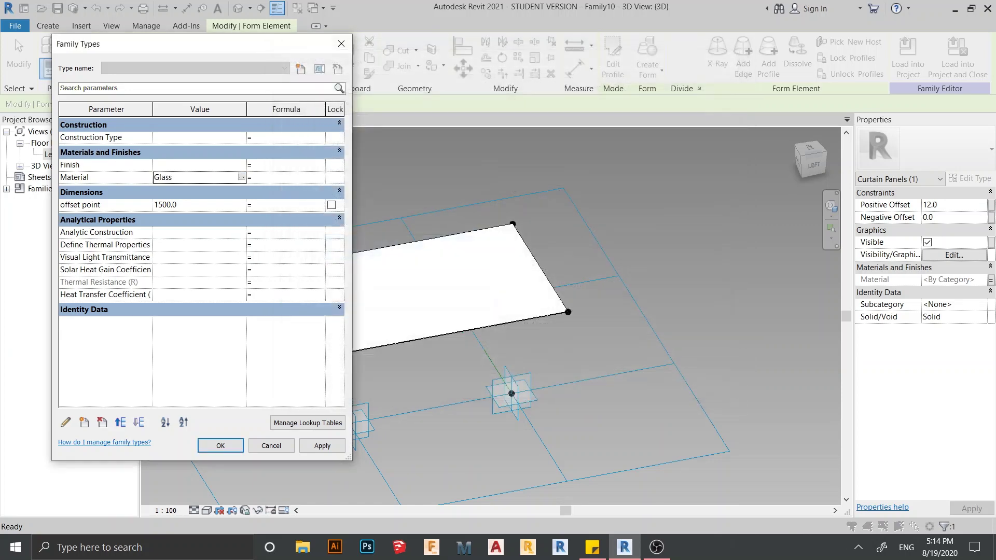
{"action": "left_click", "coordinate": [322, 445]}
{"action": "left_click", "coordinate": [220, 445]}
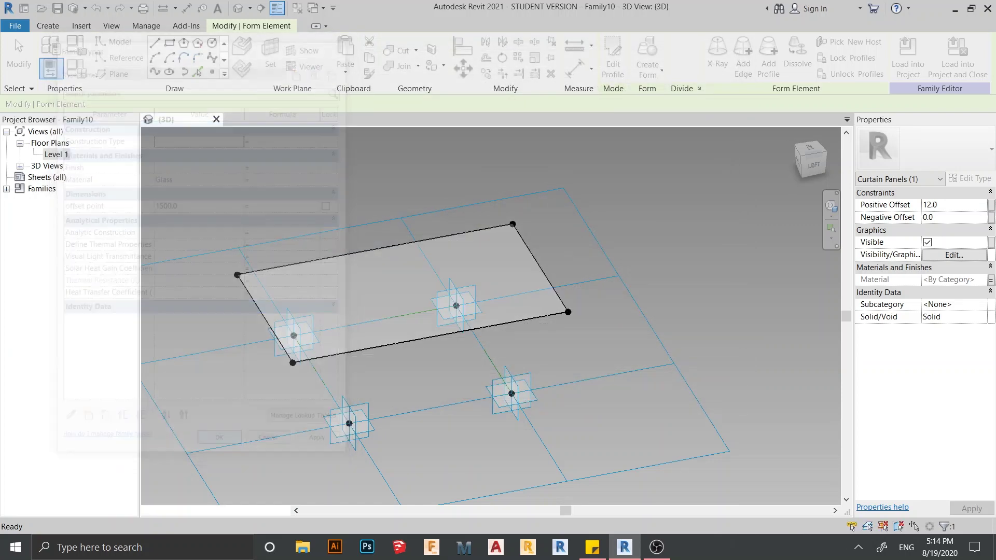
- Clear the selection and change the 3D view's visual style to show the panel in its shaded, transparent material colour
{"action": "left_click", "coordinate": [16, 40]}
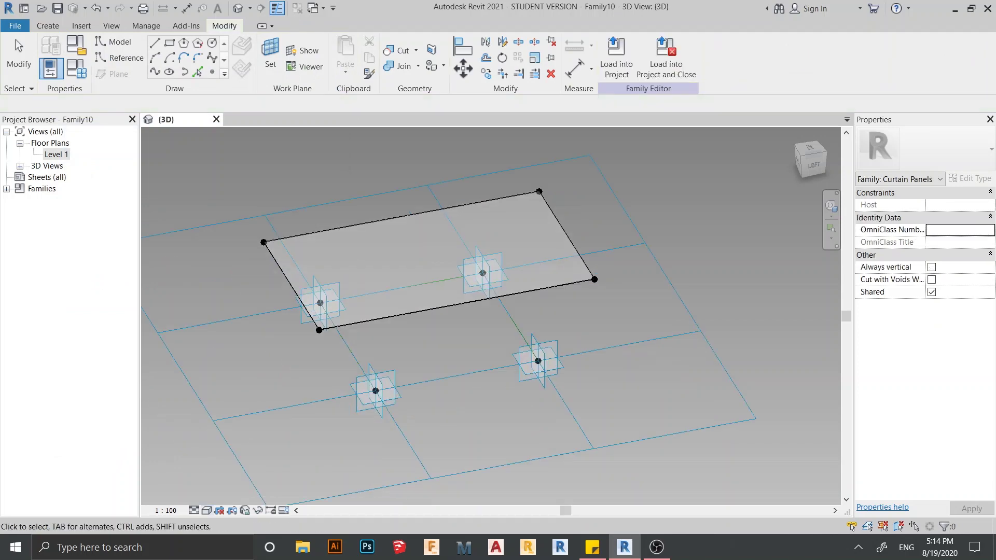
{"action": "left_click", "coordinate": [206, 510]}
{"action": "left_click", "coordinate": [229, 471]}
{"action": "scroll", "coordinate": [371, 404], "scroll_direction": "down", "scroll_amount": 3}
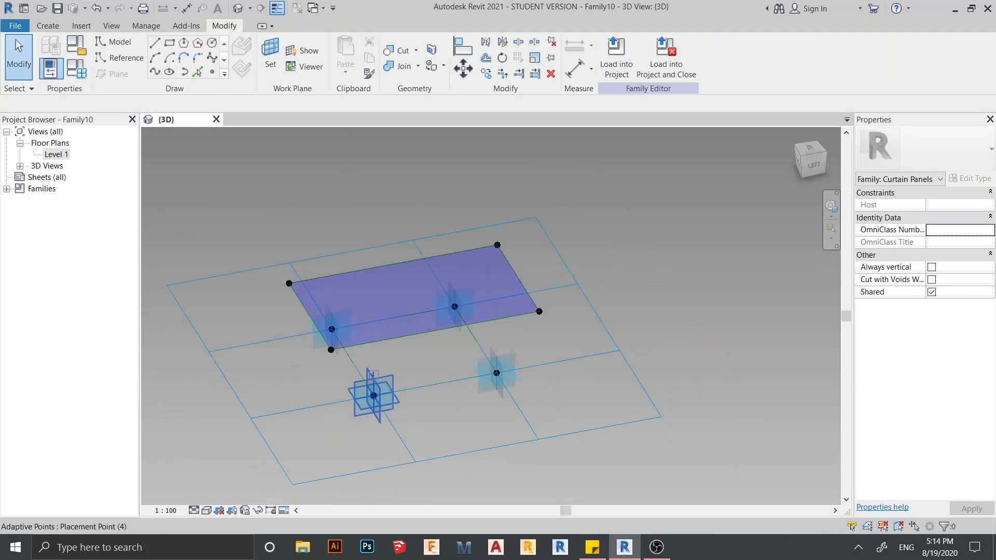
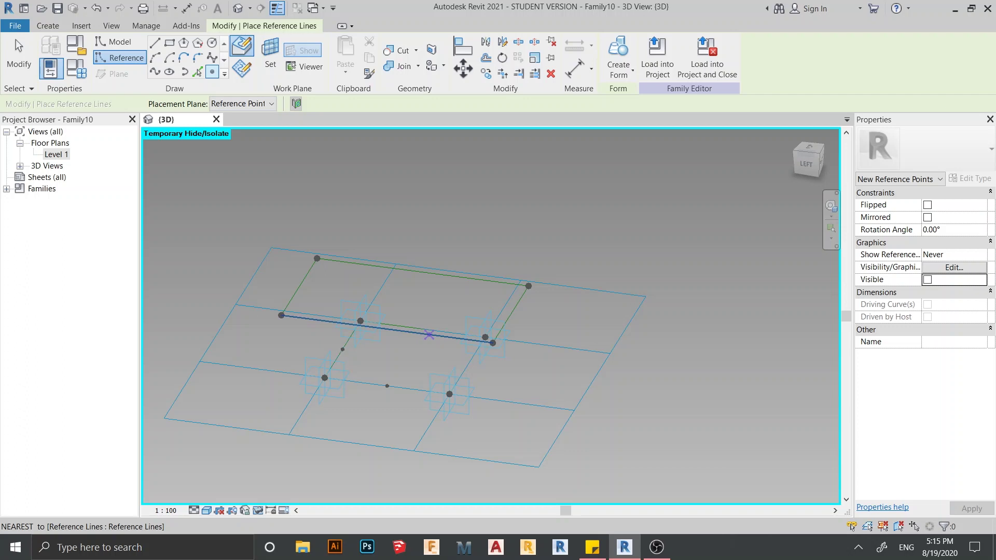
- Place reference points at the midpoints of the remaining sides of the base rectangle and end point placement
{"action": "middle_click_drag", "start_coordinate": [429, 335], "coordinate": [442, 305], "text": "shift"}
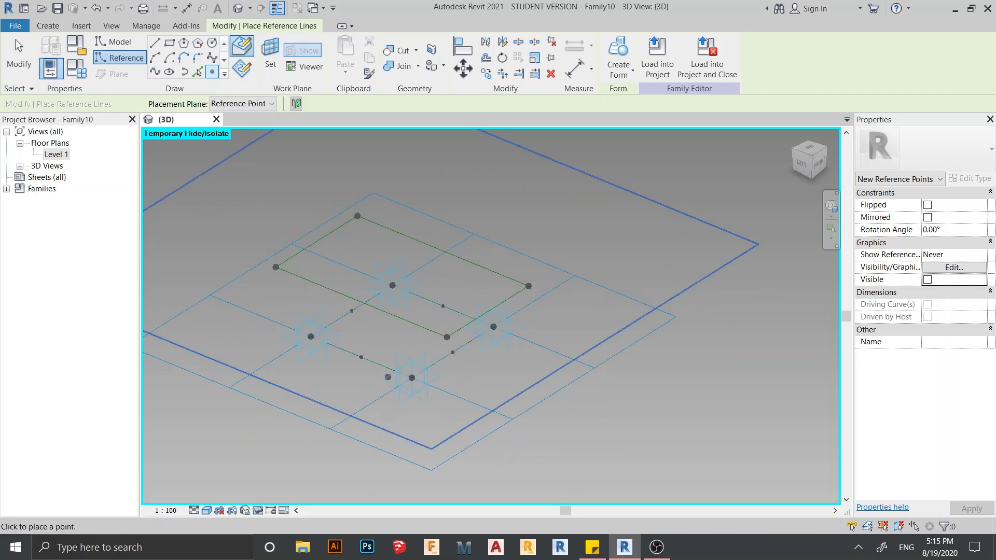
{"action": "middle_click_drag", "start_coordinate": [388, 377], "coordinate": [427, 390], "text": "shift"}
{"action": "middle_click_drag", "start_coordinate": [373, 327], "coordinate": [407, 279], "text": "shift"}
{"action": "key", "text": "Escape"}
- Join two opposite midpoints of the base rectangle with a spline through points and make it a reference line
{"action": "scroll", "coordinate": [444, 421], "scroll_direction": "up", "scroll_amount": 3}
{"action": "middle_click_drag", "start_coordinate": [444, 421], "coordinate": [492, 498]}
{"action": "scroll", "coordinate": [439, 380], "scroll_direction": "up", "scroll_amount": 3}
{"action": "left_click_drag", "start_coordinate": [411, 354], "coordinate": [466, 393]}
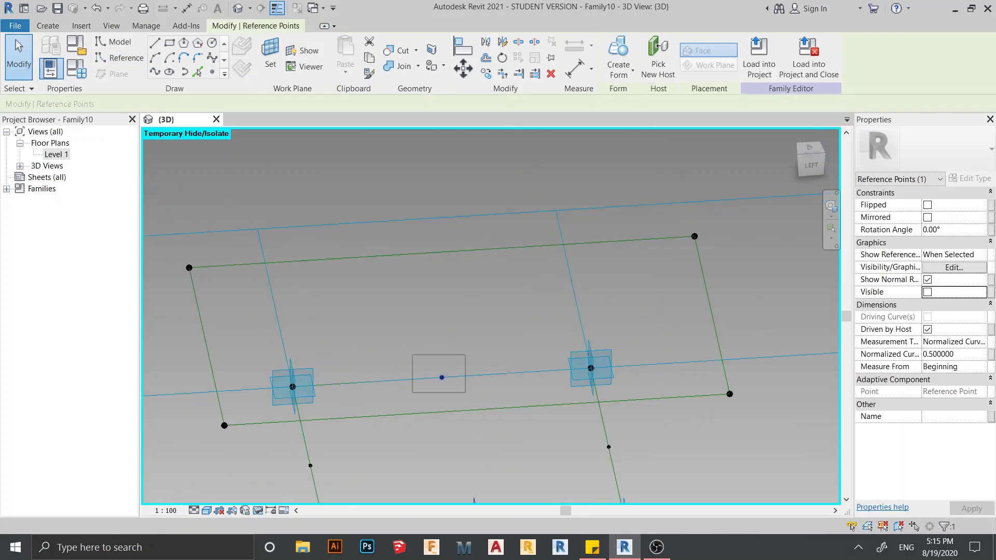
{"action": "left_click", "coordinate": [155, 72]}
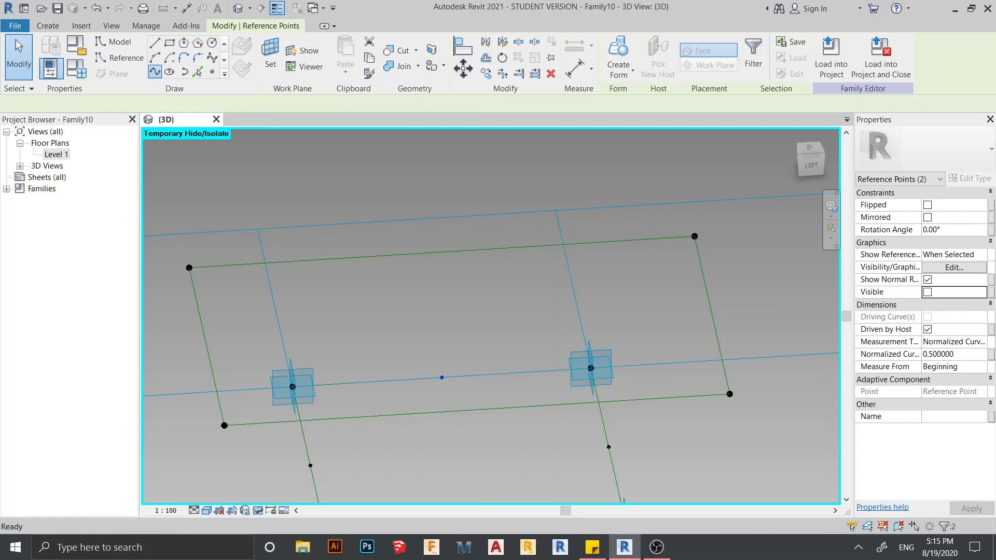
{"action": "left_click", "coordinate": [927, 305]}
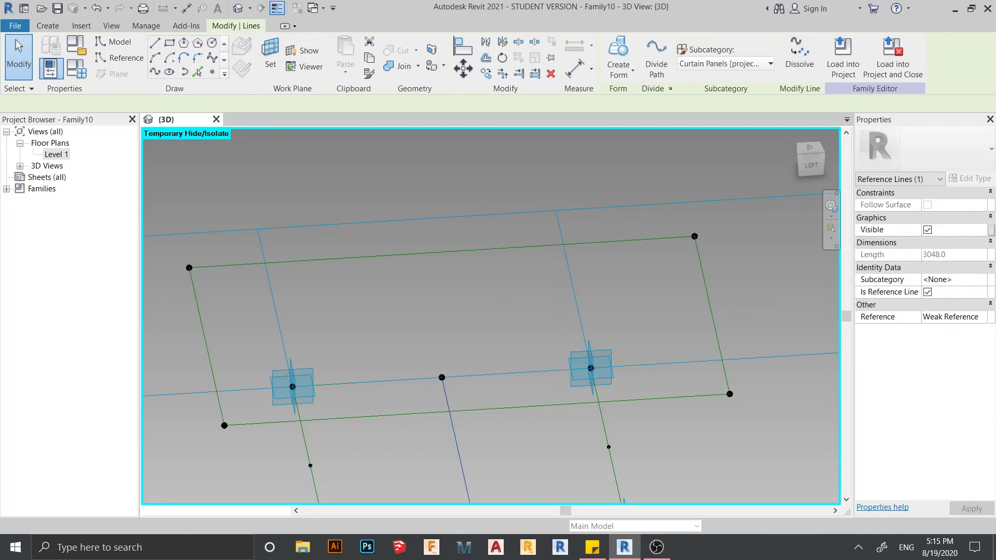
{"action": "key", "text": "Escape"}
- Join the other two opposite midpoints of the base rectangle with a spline through points
{"action": "scroll", "coordinate": [488, 332], "scroll_direction": "down", "scroll_amount": 2}
{"action": "middle_click_drag", "start_coordinate": [488, 332], "coordinate": [452, 192]}
{"action": "middle_click_drag", "start_coordinate": [452, 191], "coordinate": [394, 197], "text": "shift"}
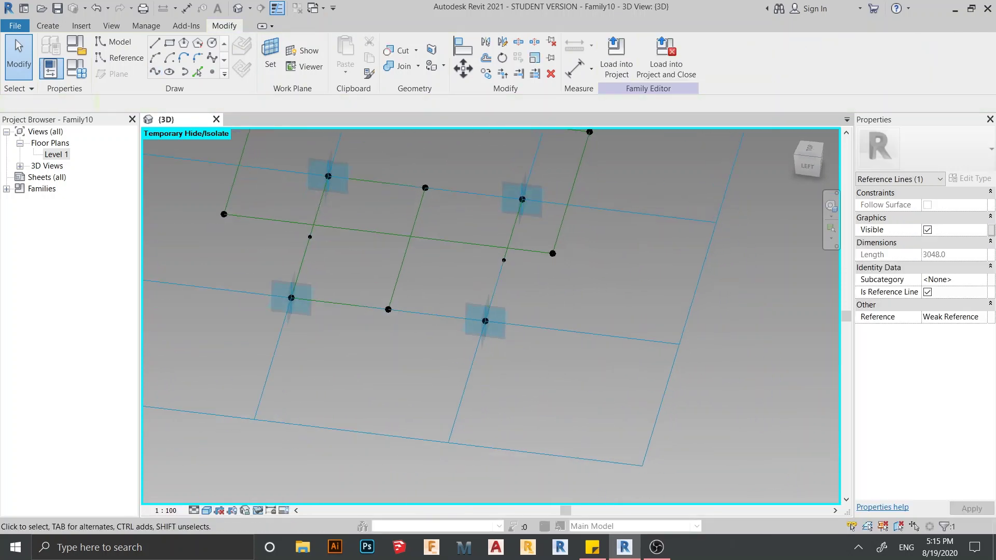
{"action": "scroll", "coordinate": [495, 267], "scroll_direction": "up", "scroll_amount": 5}
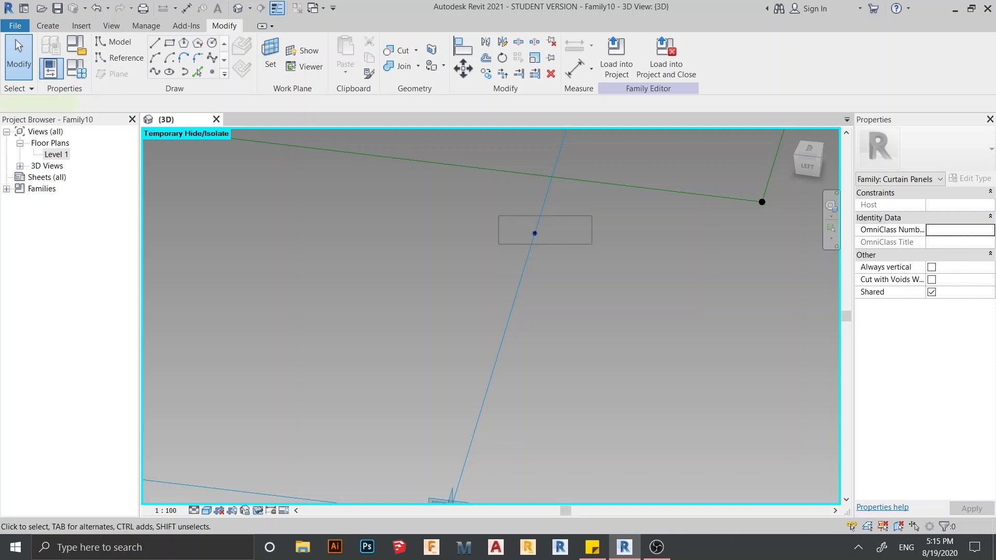
{"action": "left_click_drag", "start_coordinate": [592, 245], "coordinate": [605, 257]}
{"action": "scroll", "coordinate": [689, 395], "scroll_direction": "down", "scroll_amount": 2}
{"action": "middle_click_drag", "start_coordinate": [690, 395], "coordinate": [773, 384]}
{"action": "middle_click_drag", "start_coordinate": [695, 357], "coordinate": [781, 354]}
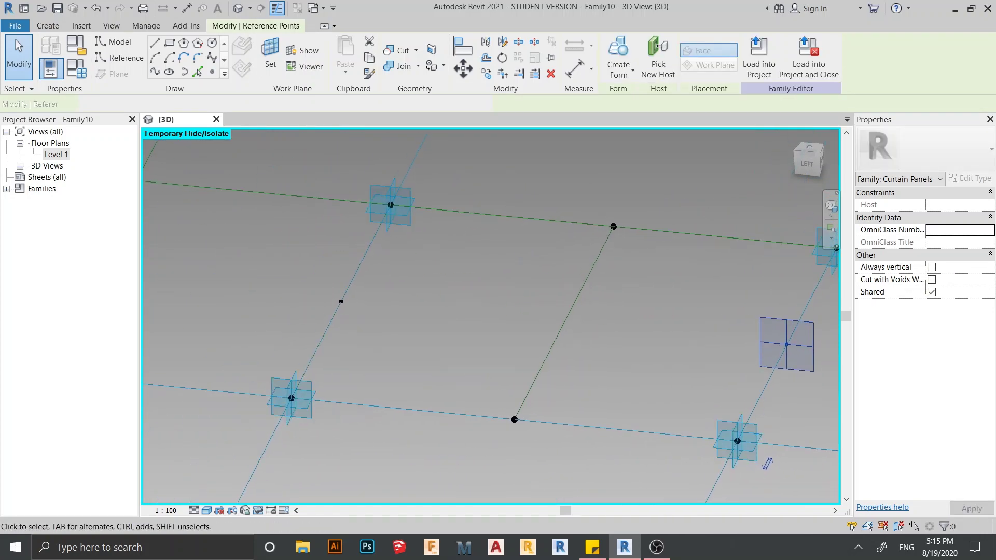
{"action": "left_click_drag", "start_coordinate": [311, 274], "coordinate": [377, 318], "text": "ctrl"}
{"action": "left_click", "coordinate": [787, 344], "text": "ctrl"}
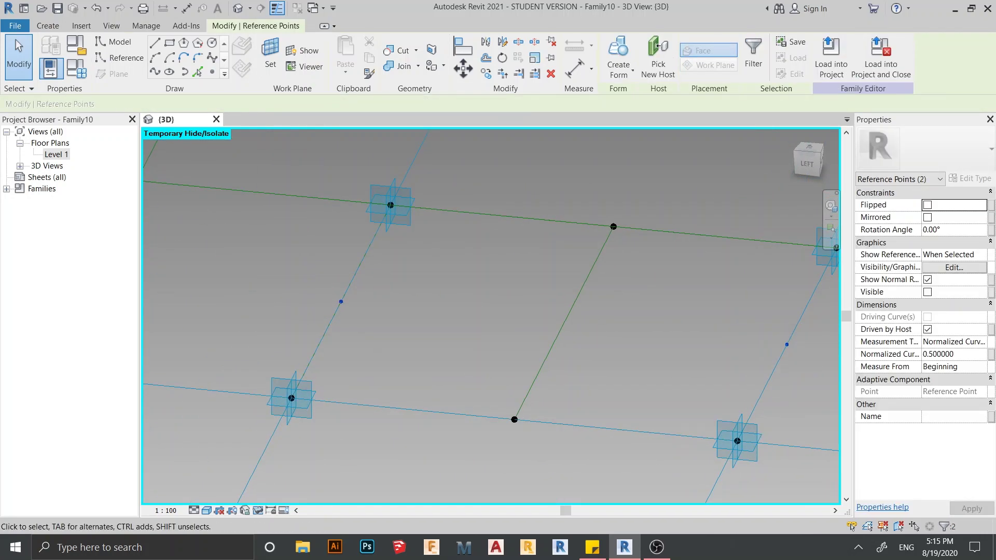
{"action": "left_click", "coordinate": [155, 71]}
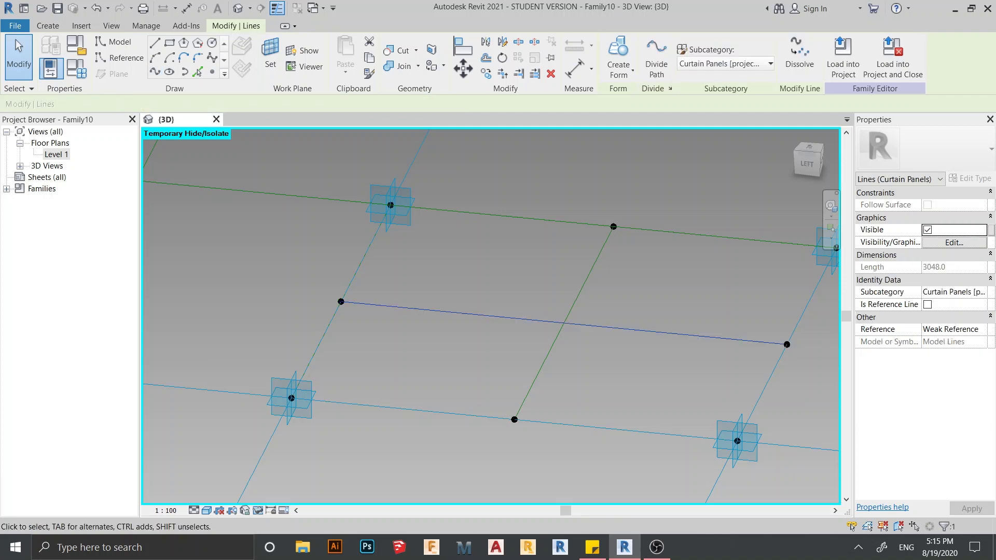
- Place a reference point at the base rectangle's centre, where the two midpoint lines cross
{"action": "key", "text": "l"}
{"action": "key", "text": "i"}
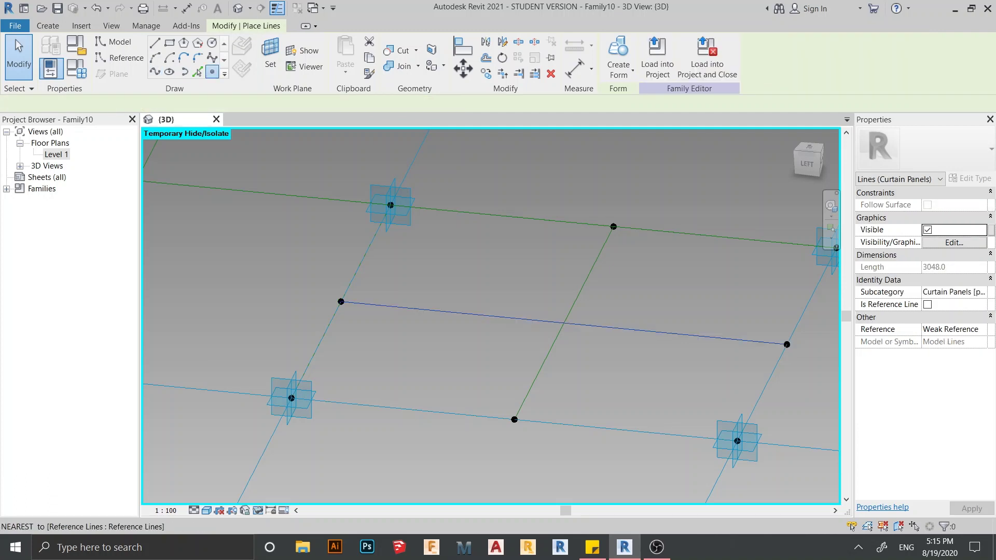
{"action": "left_click", "coordinate": [564, 323]}
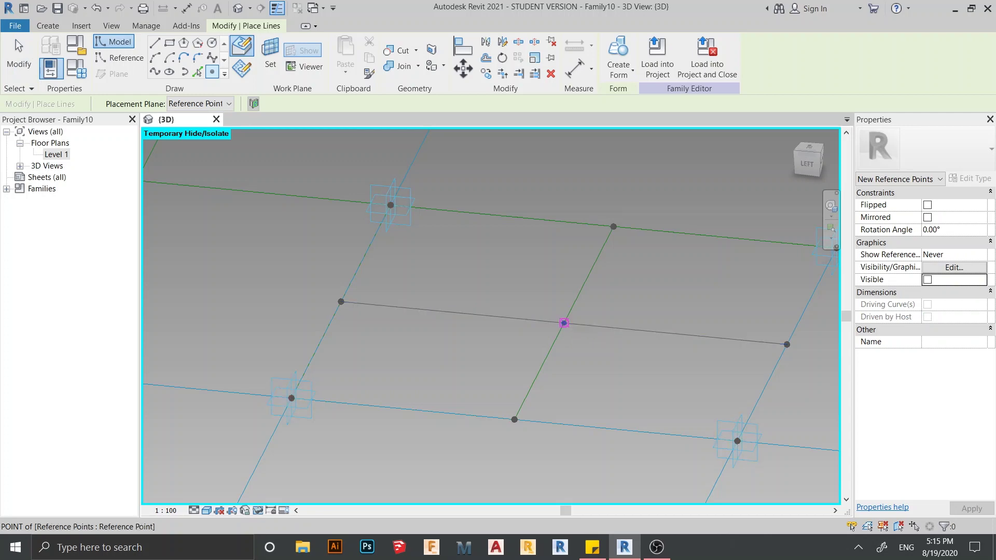
{"action": "scroll", "coordinate": [572, 342], "scroll_direction": "down", "scroll_amount": 2}
{"action": "key", "text": "Escape"}
{"action": "key", "text": "Escape"}
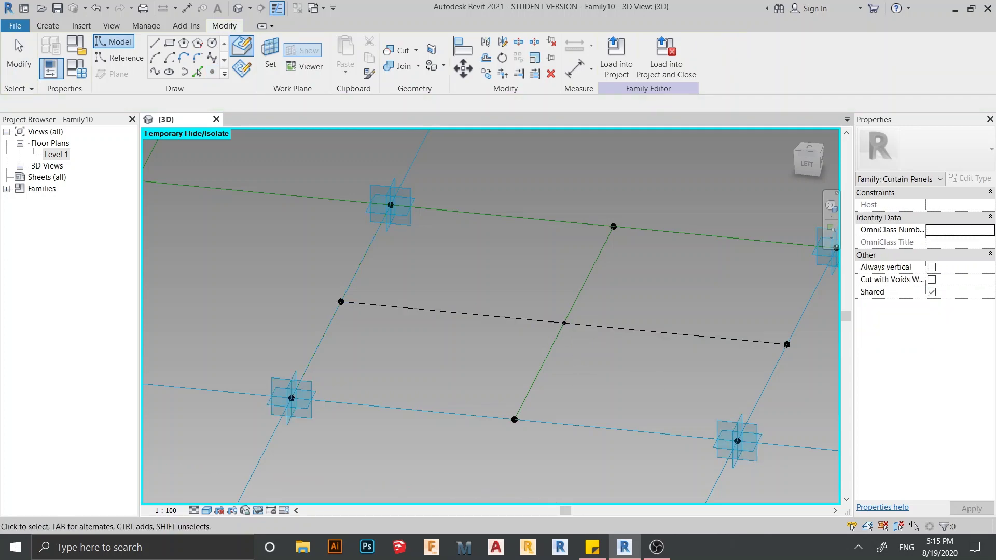
{"action": "middle_click_drag", "start_coordinate": [572, 343], "coordinate": [493, 355], "text": "shift"}
{"action": "scroll", "coordinate": [580, 330], "scroll_direction": "up", "scroll_amount": 2}
{"action": "scroll", "coordinate": [585, 357], "scroll_direction": "down", "scroll_amount": 3}
{"action": "left_click_drag", "start_coordinate": [375, 186], "coordinate": [382, 195], "text": "ctrl"}
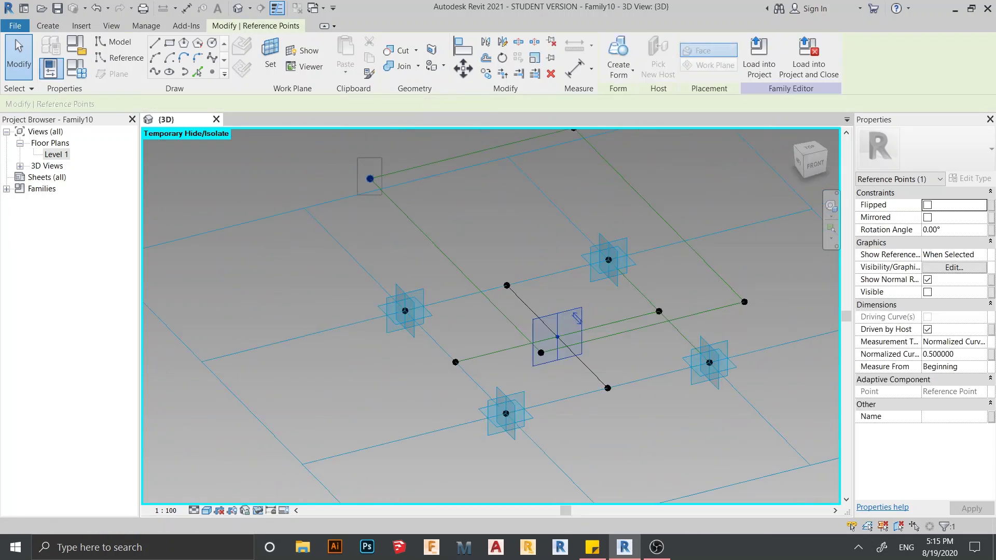
{"action": "left_click", "coordinate": [369, 178]}
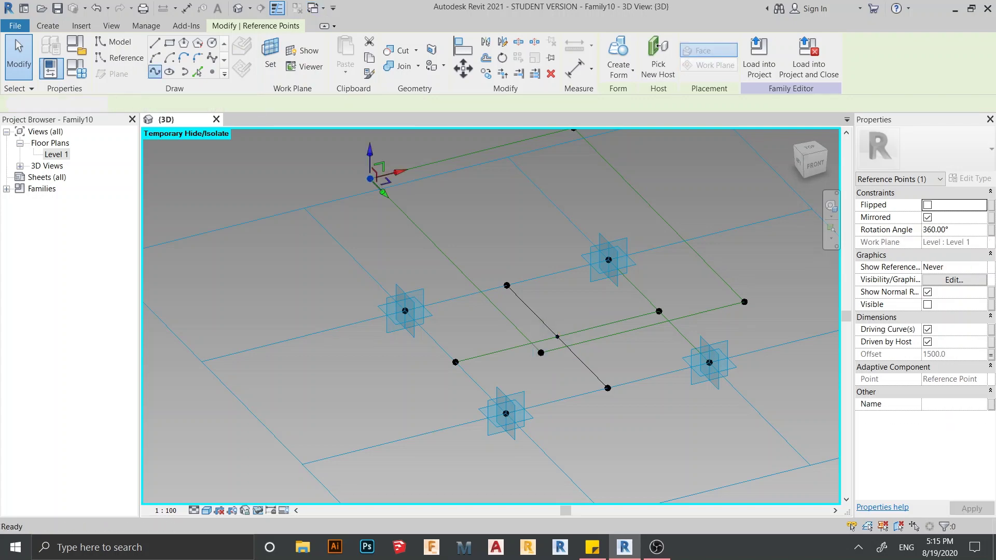
{"action": "key", "text": "l"}
{"action": "key", "text": "i"}
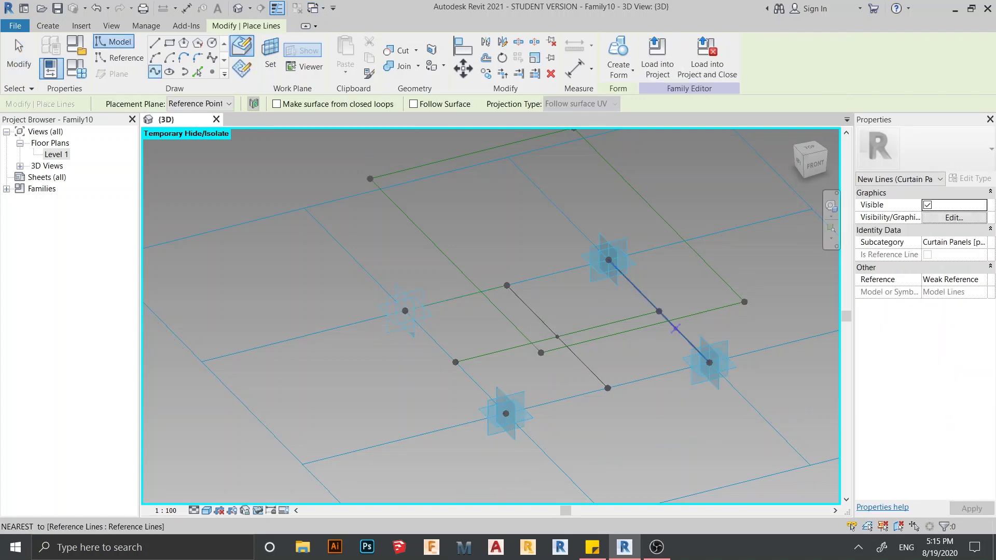
{"action": "middle_click_drag", "start_coordinate": [522, 429], "coordinate": [552, 415], "text": "shift"}
{"action": "scroll", "coordinate": [558, 352], "scroll_direction": "up", "scroll_amount": 4}
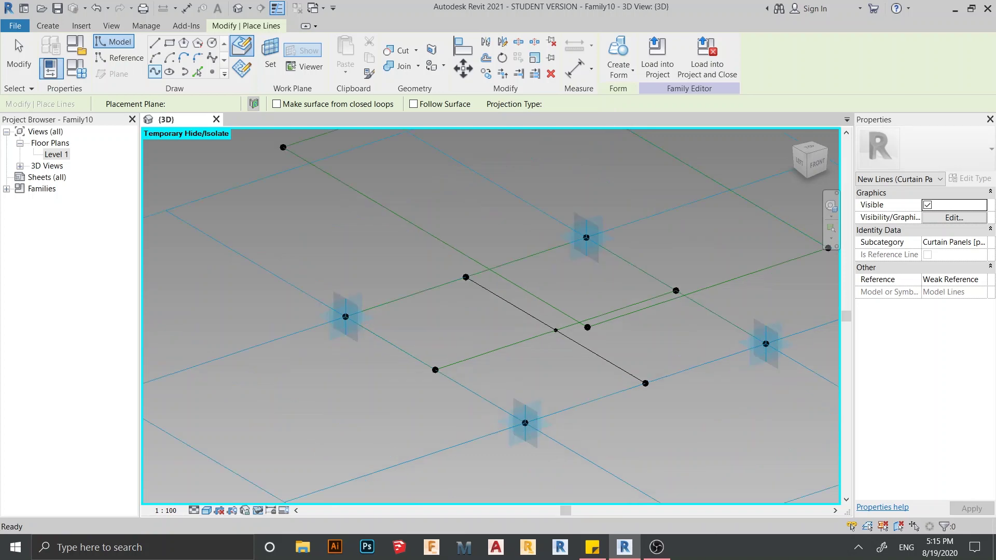
{"action": "key", "text": "Escape"}
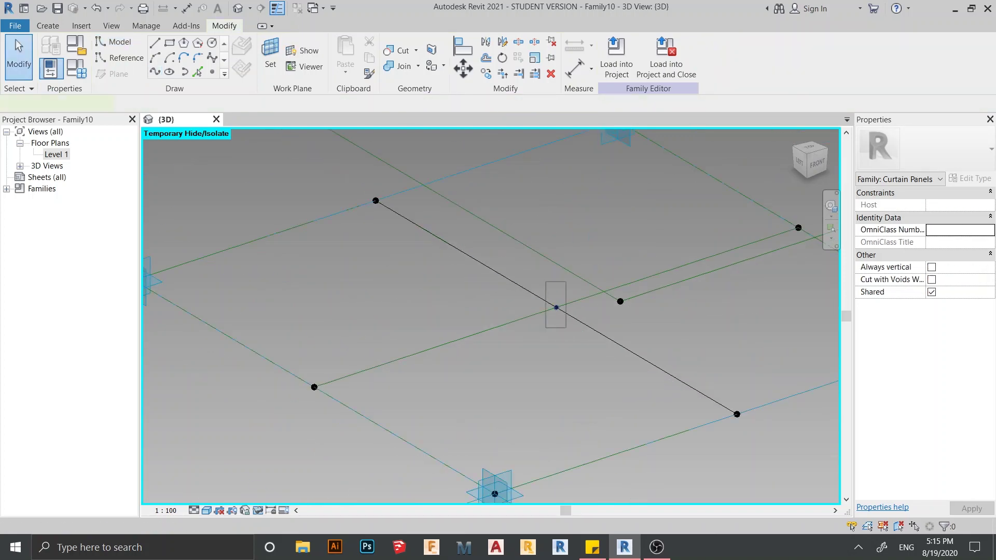
- Join the centre point to one raised corner point with a spline through points and make it a reference line
{"action": "left_click_drag", "start_coordinate": [545, 282], "coordinate": [566, 328]}
{"action": "scroll", "coordinate": [574, 382], "scroll_direction": "down", "scroll_amount": 4}
{"action": "middle_click_drag", "start_coordinate": [574, 384], "coordinate": [556, 469], "text": "shift"}
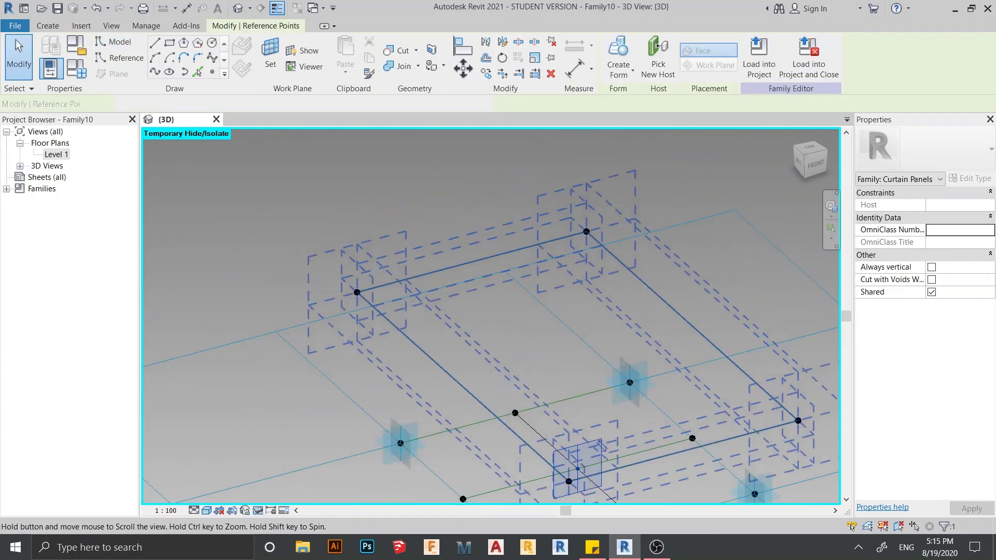
{"action": "middle_click_drag", "start_coordinate": [600, 443], "coordinate": [583, 431]}
{"action": "left_click", "coordinate": [583, 431]}
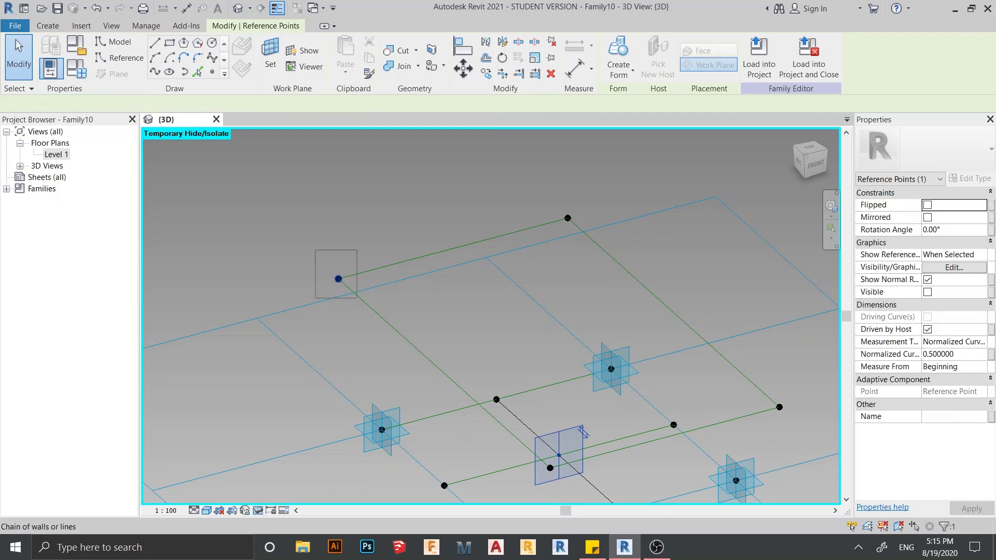
{"action": "left_click_drag", "start_coordinate": [357, 298], "coordinate": [358, 299], "text": "ctrl"}
{"action": "left_click", "coordinate": [155, 72]}
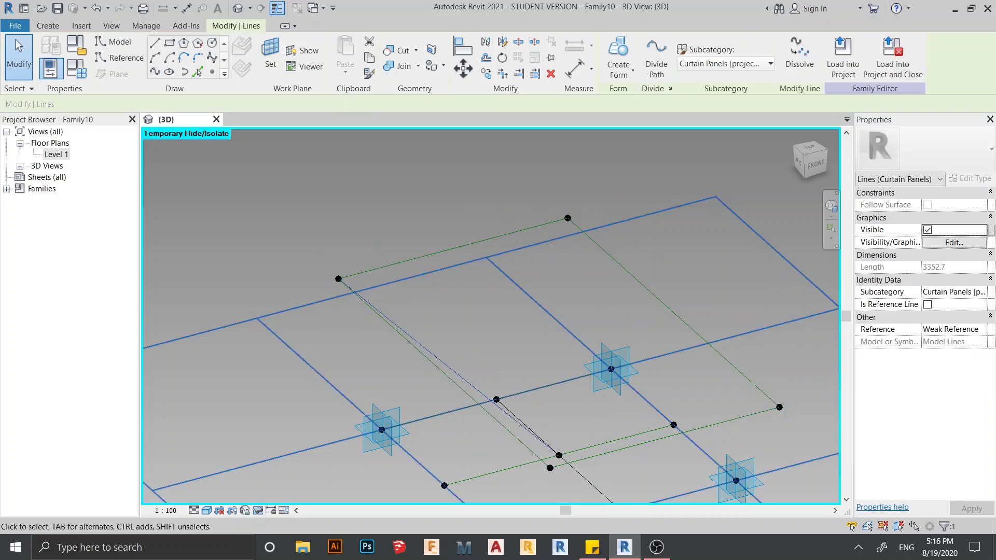
{"action": "left_click", "coordinate": [928, 304]}
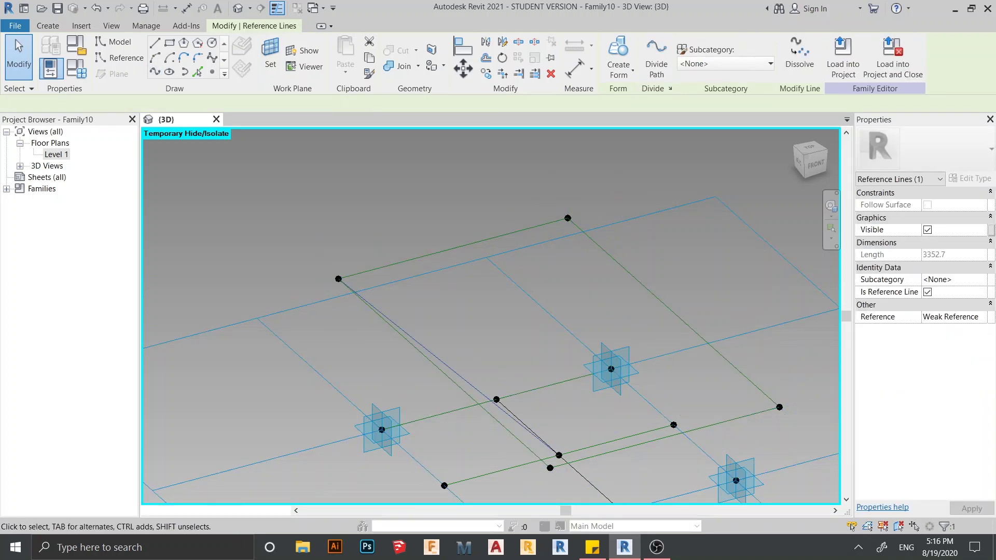
{"action": "key", "text": "Escape"}
- Connect the centre point to a second raised corner with a spline through points, set as a reference line
{"action": "left_click_drag", "start_coordinate": [543, 185], "coordinate": [582, 239]}
{"action": "scroll", "coordinate": [583, 239], "scroll_direction": "down", "scroll_amount": 2}
{"action": "middle_click_drag", "start_coordinate": [583, 239], "coordinate": [482, 244]}
{"action": "key", "text": "Tab"}
{"action": "scroll", "coordinate": [417, 307], "scroll_direction": "up", "scroll_amount": 5}
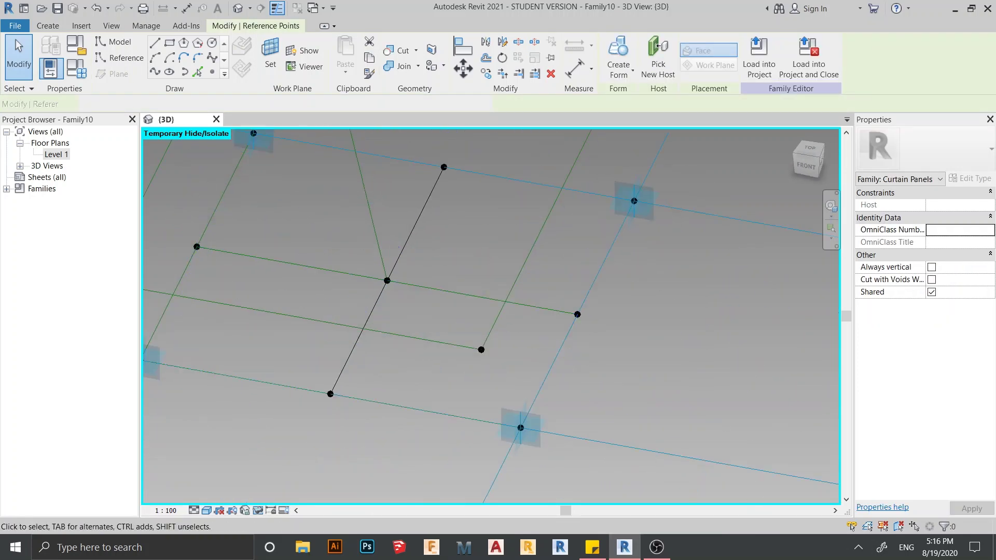
{"action": "left_click_drag", "start_coordinate": [358, 248], "coordinate": [417, 302]}
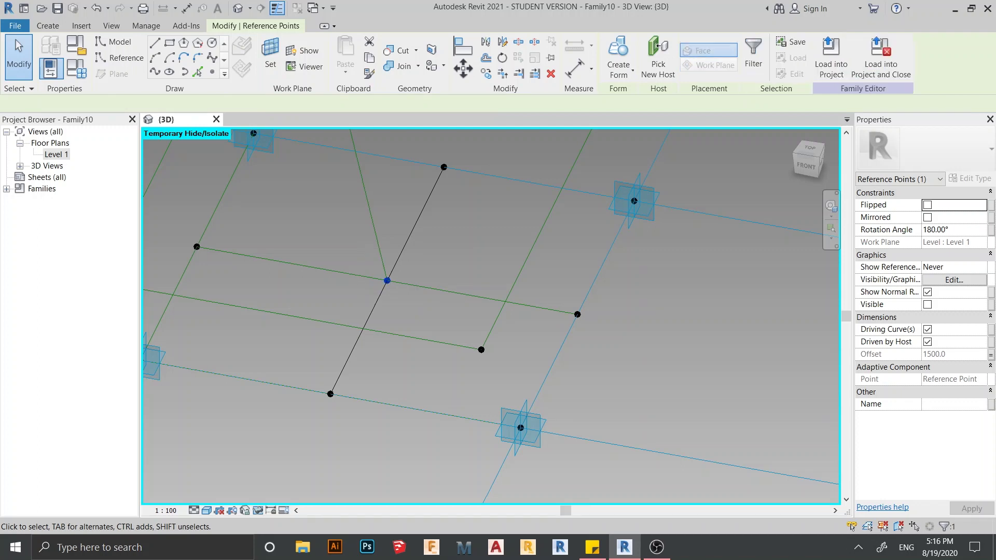
{"action": "left_click", "coordinate": [155, 72]}
{"action": "left_click", "coordinate": [155, 71]}
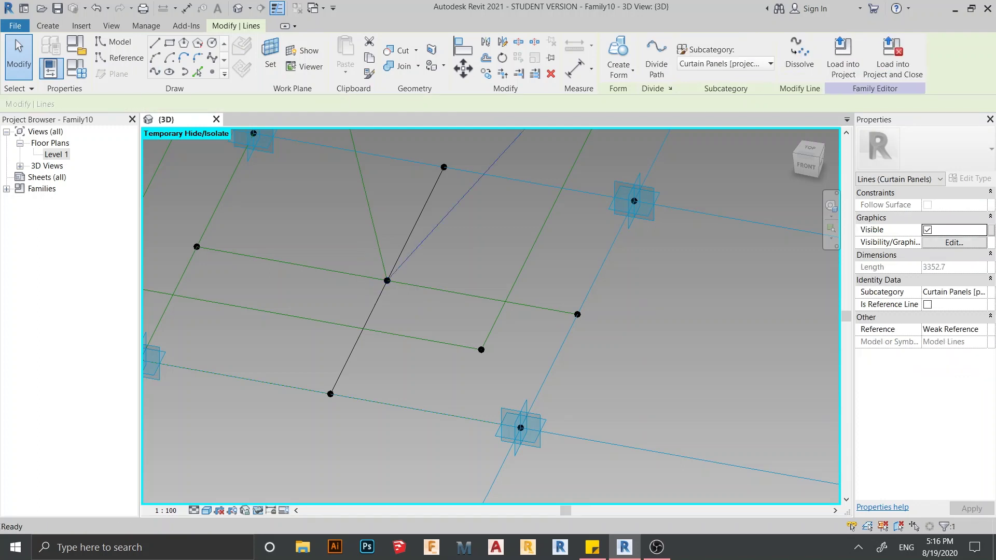
{"action": "left_click", "coordinate": [928, 304]}
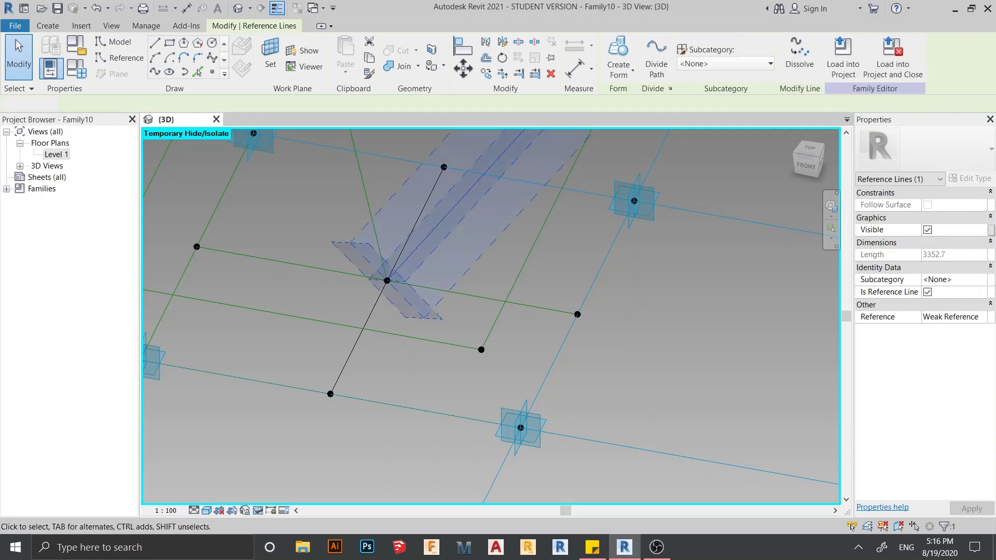
{"action": "left_click", "coordinate": [321, 231]}
- Connect the base centre point to the third raised corner with a spline through points and make it a reference line
{"action": "left_click_drag", "start_coordinate": [321, 231], "coordinate": [407, 304]}
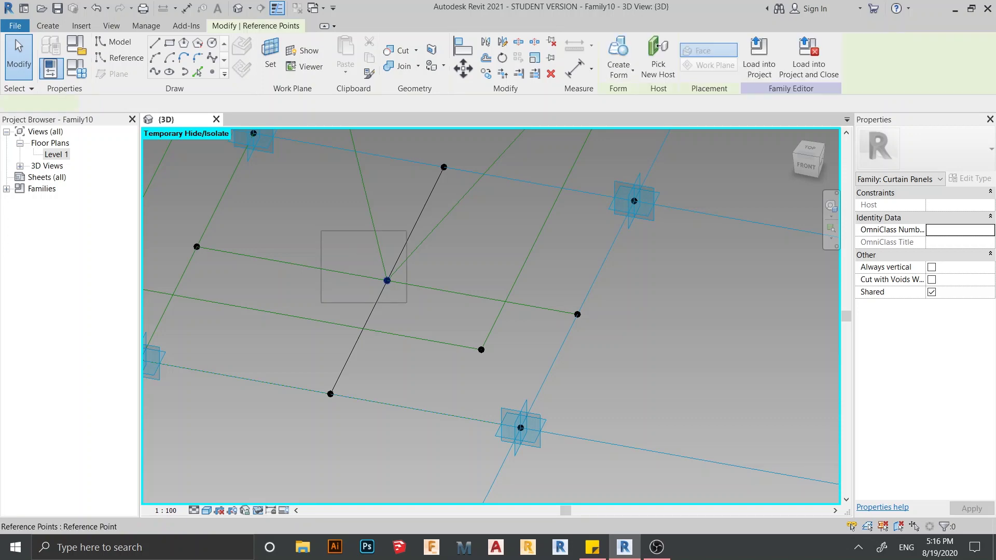
{"action": "scroll", "coordinate": [425, 314], "scroll_direction": "down", "scroll_amount": 3}
{"action": "middle_click_drag", "start_coordinate": [425, 314], "coordinate": [587, 414], "text": "shift"}
{"action": "scroll", "coordinate": [594, 288], "scroll_direction": "up", "scroll_amount": 1}
{"action": "scroll", "coordinate": [595, 288], "scroll_direction": "up", "scroll_amount": 2}
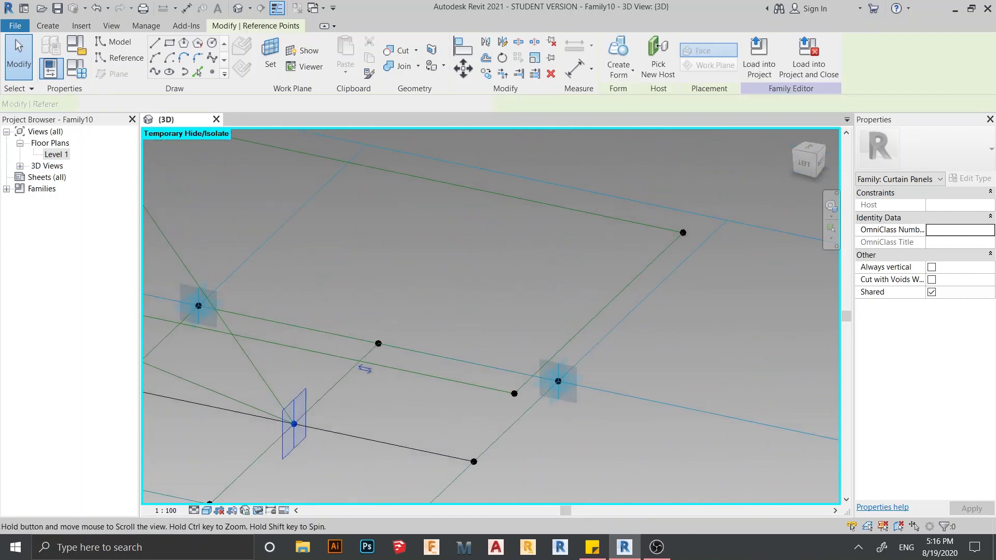
{"action": "left_click_drag", "start_coordinate": [665, 217], "coordinate": [700, 248], "text": "ctrl"}
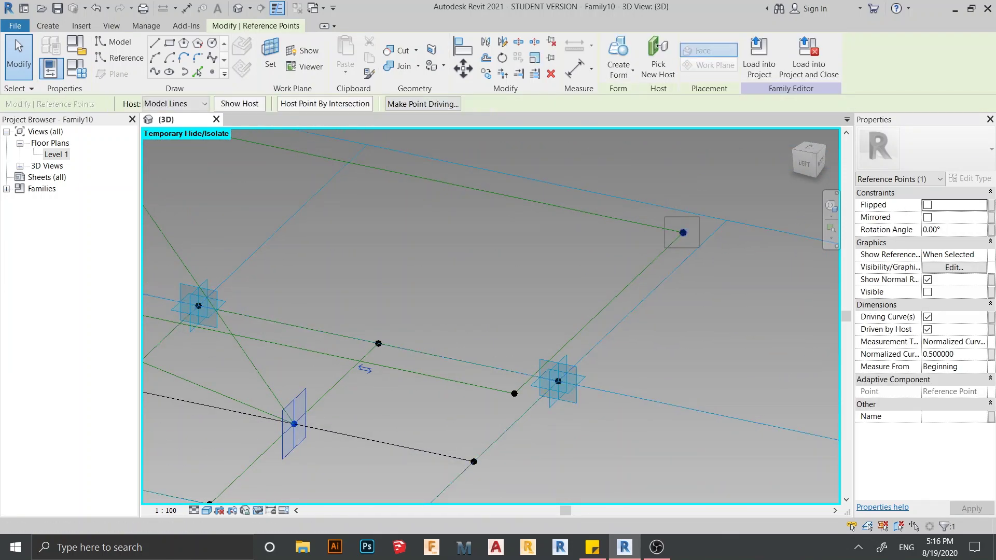
{"action": "left_click", "coordinate": [293, 423], "text": "ctrl"}
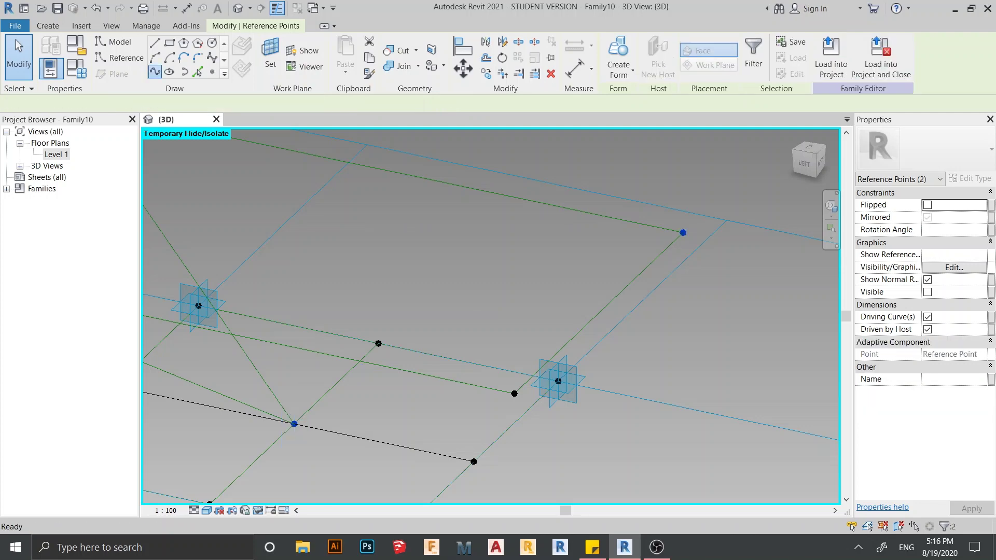
{"action": "left_click", "coordinate": [154, 71]}
{"action": "left_click", "coordinate": [927, 305]}
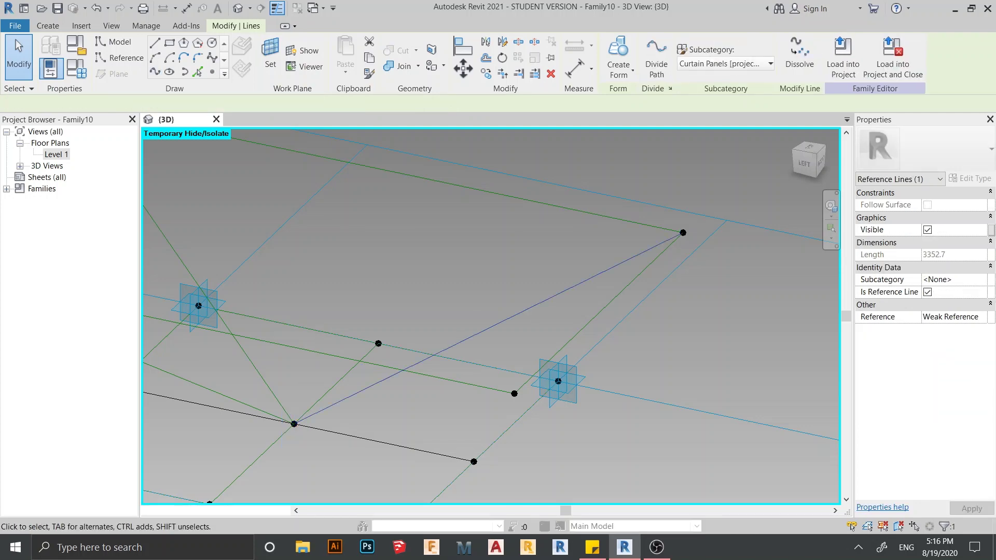
- Join the base centre point to the remaining raised corner point with a spline through points
{"action": "scroll", "coordinate": [708, 175], "scroll_direction": "down", "scroll_amount": 1}
{"action": "middle_click_drag", "start_coordinate": [708, 174], "coordinate": [786, 203], "text": "shift"}
{"action": "key", "text": "Escape"}
{"action": "scroll", "coordinate": [493, 421], "scroll_direction": "up", "scroll_amount": 2}
{"action": "middle_click_drag", "start_coordinate": [493, 420], "coordinate": [551, 419]}
{"action": "scroll", "coordinate": [452, 390], "scroll_direction": "up", "scroll_amount": 2}
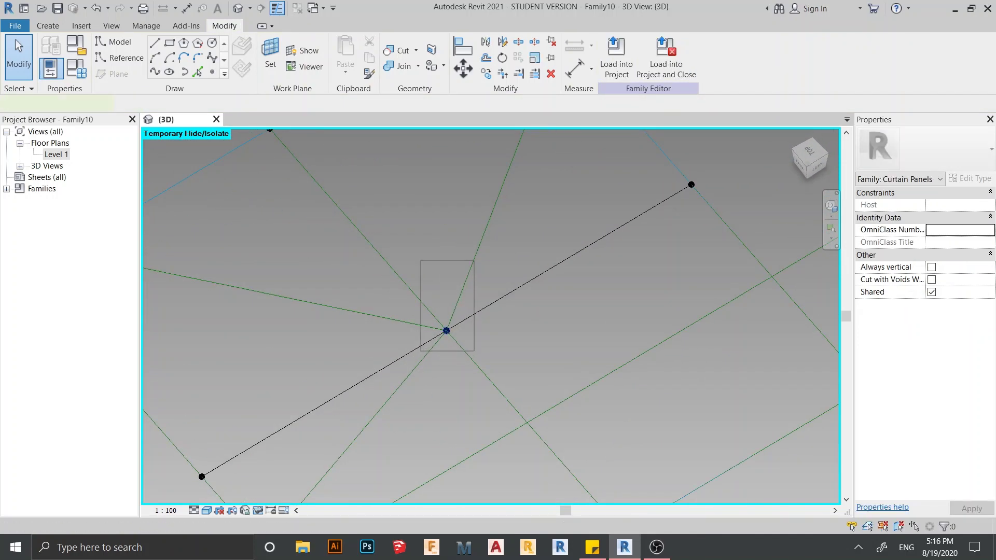
{"action": "scroll", "coordinate": [493, 365], "scroll_direction": "down", "scroll_amount": 5}
{"action": "middle_click_drag", "start_coordinate": [620, 367], "coordinate": [492, 392]}
{"action": "mouse_move", "coordinate": [492, 392]}
{"action": "middle_mouse_down", "text": "shift"}
{"action": "mouse_move", "coordinate": [511, 388]}
{"action": "mouse_move", "coordinate": [534, 343]}
{"action": "middle_mouse_up", "text": "shift"}
{"action": "left_click_drag", "start_coordinate": [499, 199], "coordinate": [537, 265]}
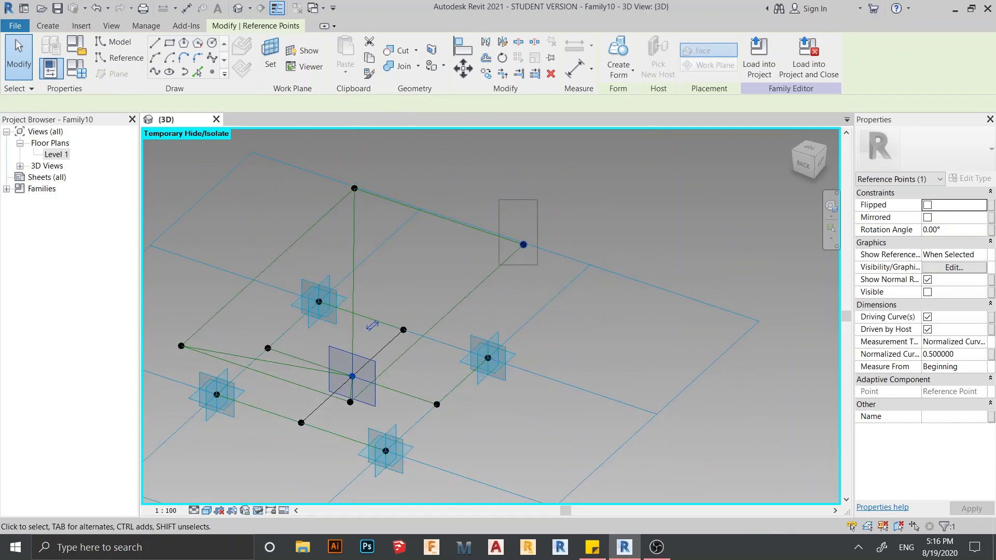
{"action": "left_click", "coordinate": [353, 376], "text": "ctrl"}
{"action": "left_click", "coordinate": [155, 71]}
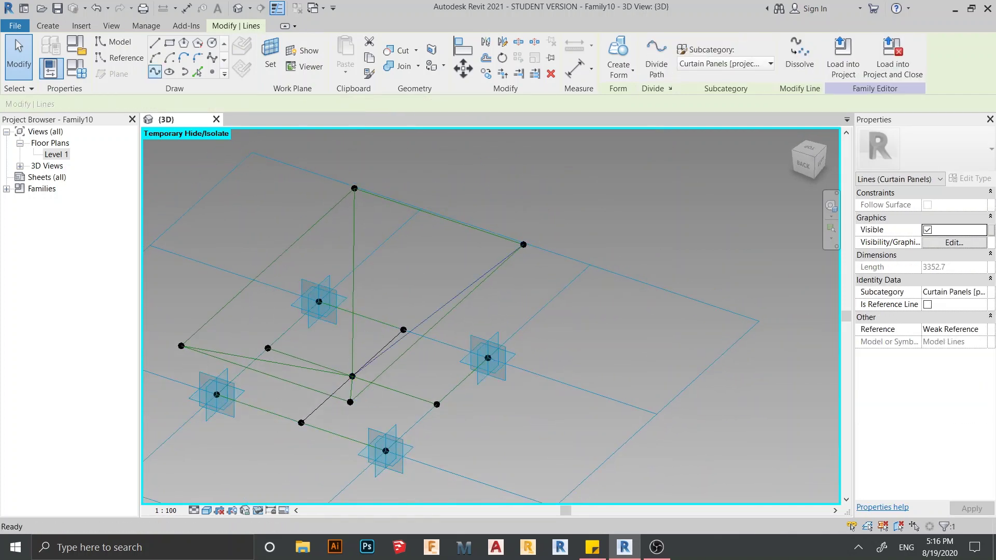
{"action": "left_click", "coordinate": [590, 214]}
- Place a reference point near the middle of the raised rectangle's edge reference line
{"action": "scroll", "coordinate": [590, 214], "scroll_direction": "down", "scroll_amount": 2}
{"action": "middle_click_drag", "start_coordinate": [590, 215], "coordinate": [377, 282], "text": "shift"}
{"action": "middle_click_drag", "start_coordinate": [376, 283], "coordinate": [336, 307], "text": "shift"}
{"action": "scroll", "coordinate": [335, 308], "scroll_direction": "up", "scroll_amount": 4}
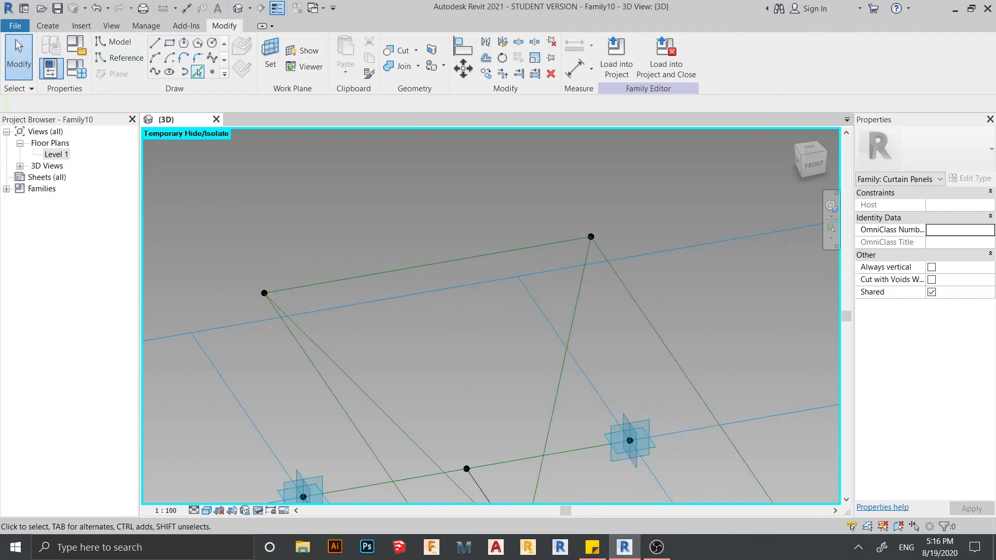
{"action": "key", "text": "l"}
{"action": "key", "text": "i"}
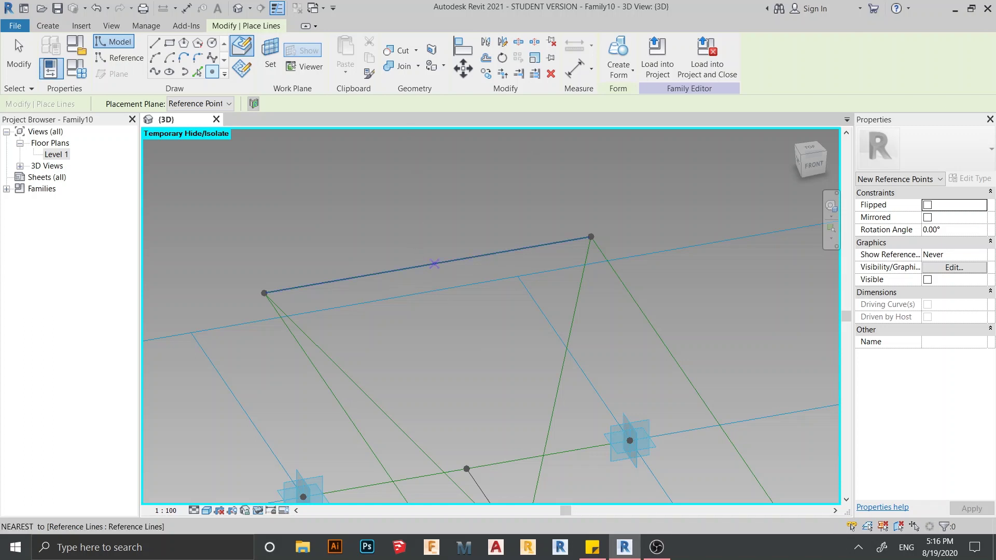
{"action": "left_click", "coordinate": [428, 264]}
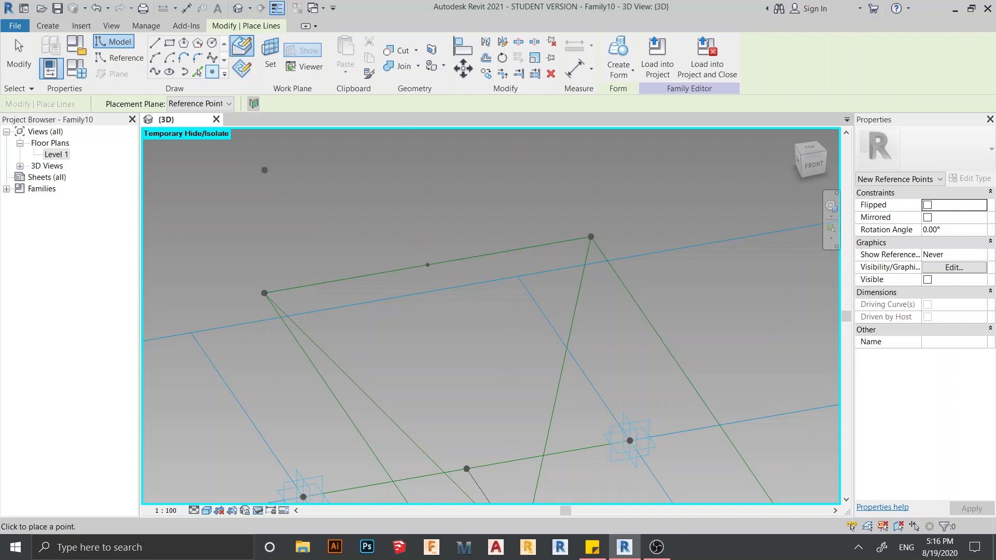
{"action": "key", "text": "Escape"}
{"action": "key", "text": "Escape"}
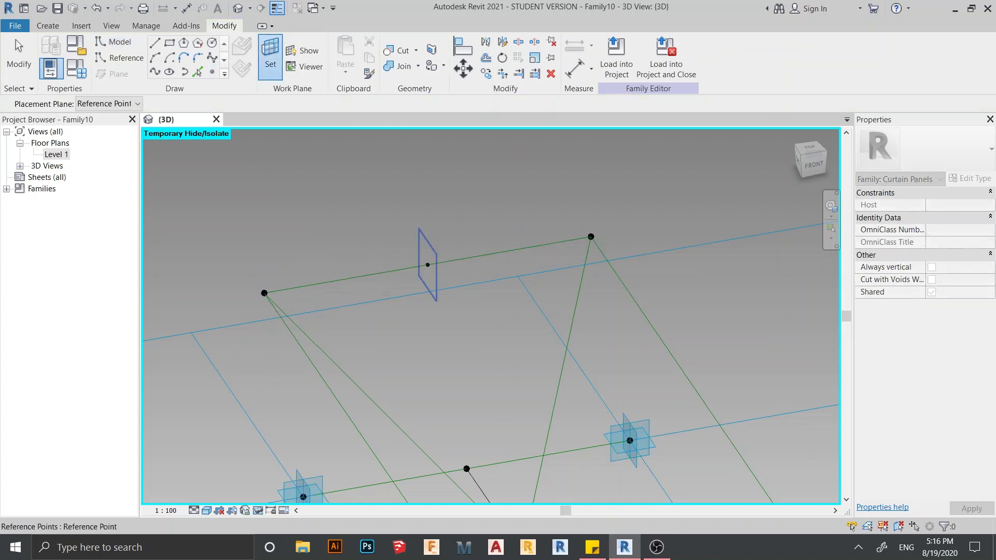
- Draw a circle of radius 80 centred on the new edge point, using that point's plane as the work plane
{"action": "left_click", "coordinate": [427, 265]}
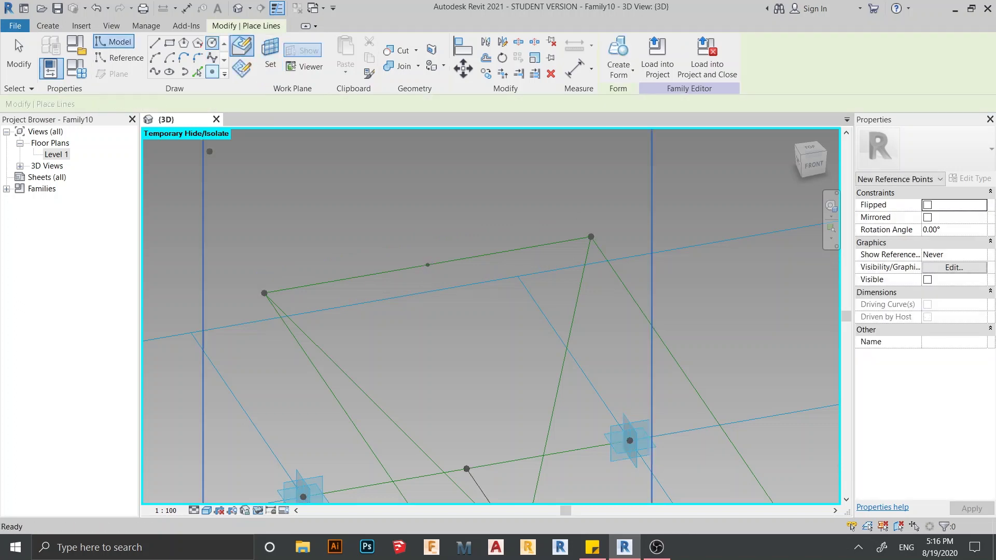
{"action": "left_click", "coordinate": [428, 266]}
{"action": "scroll", "coordinate": [427, 270], "scroll_direction": "up", "scroll_amount": 4}
{"action": "left_click", "coordinate": [428, 281]}
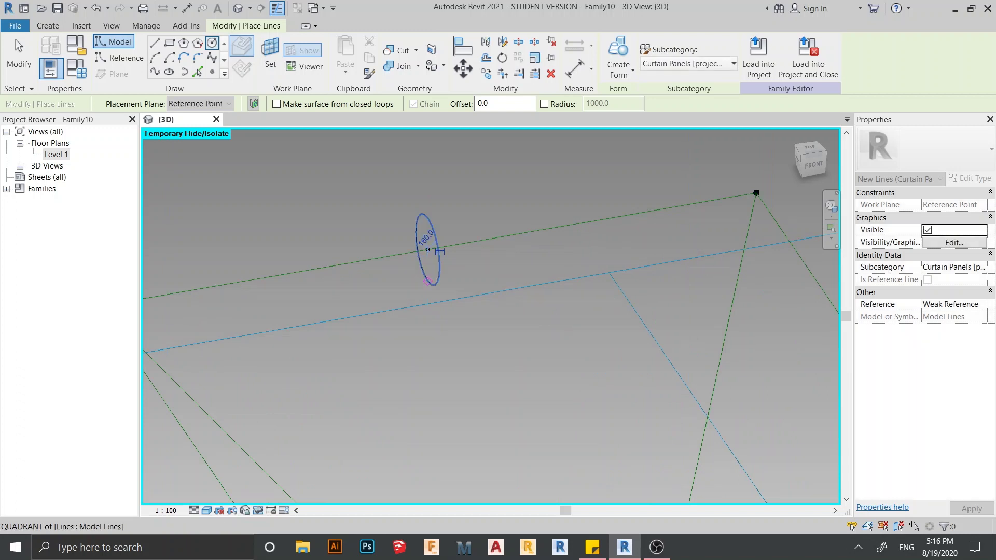
{"action": "left_click", "coordinate": [426, 238]}
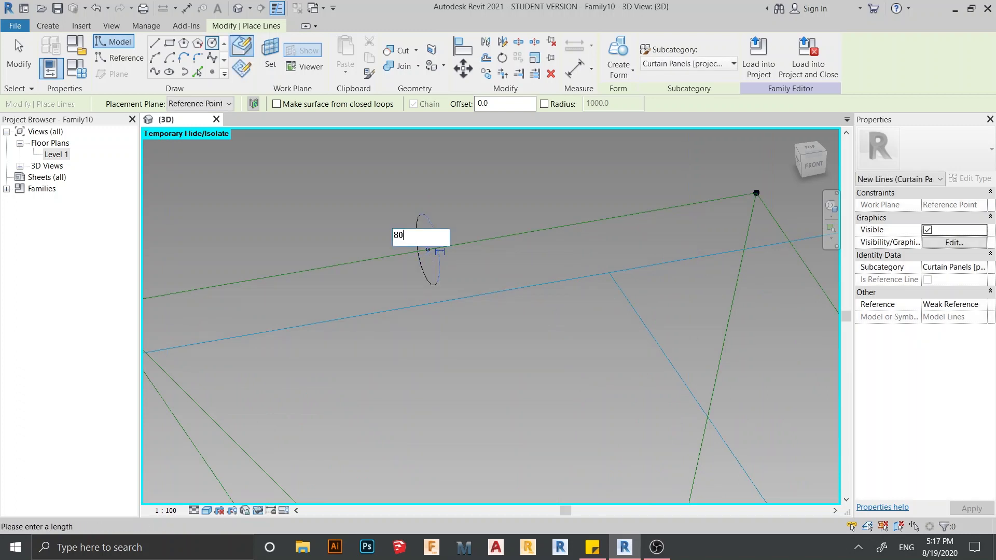
{"action": "key", "text": "Escape"}
- Examine the circle on the raised edge and the diagonal lines meeting at the base centre
{"action": "scroll", "coordinate": [342, 298], "scroll_direction": "down", "scroll_amount": 1}
{"action": "middle_click_drag", "start_coordinate": [342, 299], "coordinate": [340, 207], "text": "shift"}
{"action": "scroll", "coordinate": [347, 252], "scroll_direction": "down", "scroll_amount": 1}
{"action": "middle_click_drag", "start_coordinate": [376, 243], "coordinate": [465, 216], "text": "shift"}
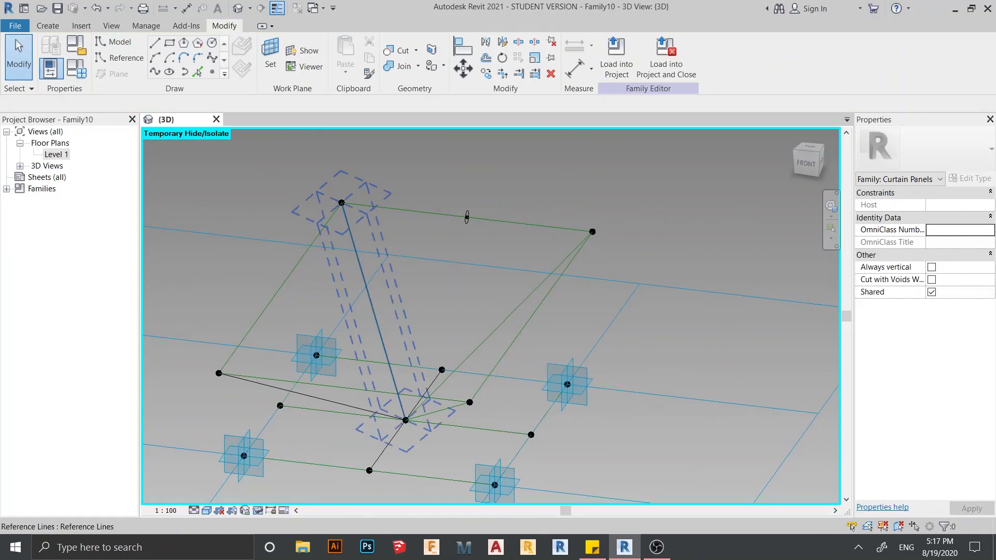
{"action": "key", "text": "Tab"}
{"action": "middle_click_drag", "start_coordinate": [267, 161], "coordinate": [337, 239]}
{"action": "scroll", "coordinate": [332, 238], "scroll_direction": "up", "scroll_amount": 2}
{"action": "scroll", "coordinate": [250, 329], "scroll_direction": "up", "scroll_amount": 4}
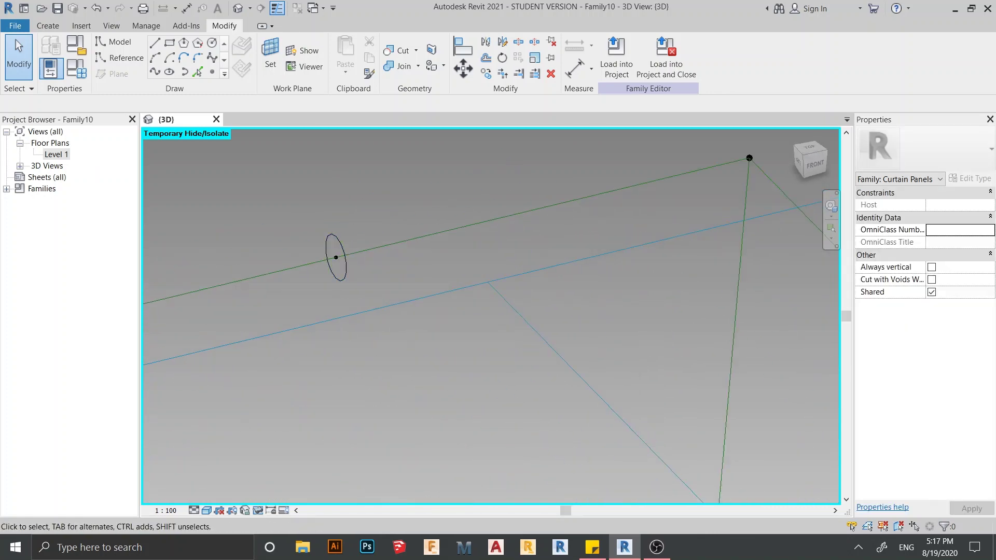
- Copy the circle with its centre point five times along the raised edge, about 80 apart, with multiple copying enabled
{"action": "left_click_drag", "start_coordinate": [304, 209], "coordinate": [361, 299]}
{"action": "scroll", "coordinate": [362, 299], "scroll_direction": "down", "scroll_amount": 5}
{"action": "middle_click_drag", "start_coordinate": [362, 298], "coordinate": [390, 305]}
{"action": "scroll", "coordinate": [389, 305], "scroll_direction": "up", "scroll_amount": 2}
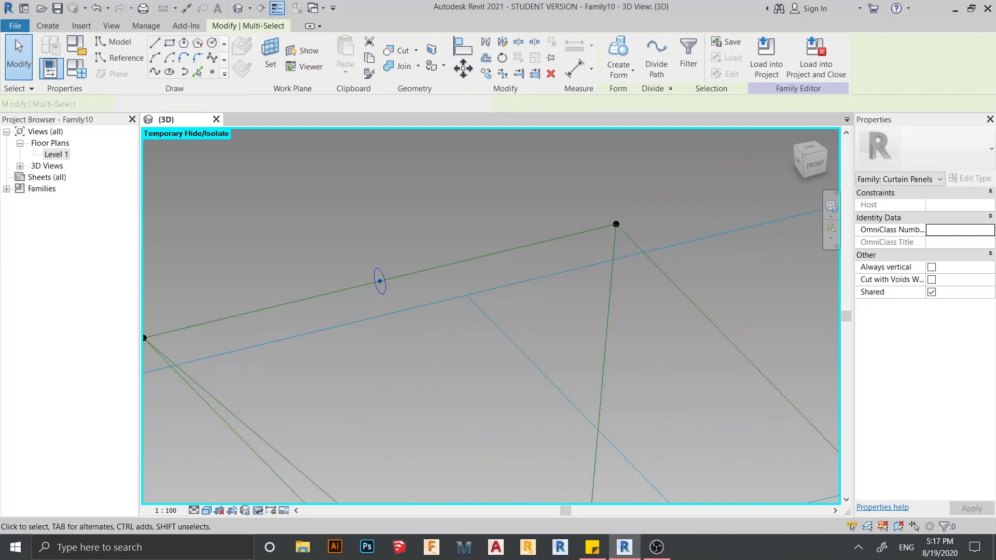
{"action": "left_click", "coordinate": [400, 276], "text": "ctrl"}
{"action": "key", "text": "c"}
{"action": "key", "text": "o"}
{"action": "scroll", "coordinate": [400, 276], "scroll_direction": "up", "scroll_amount": 4}
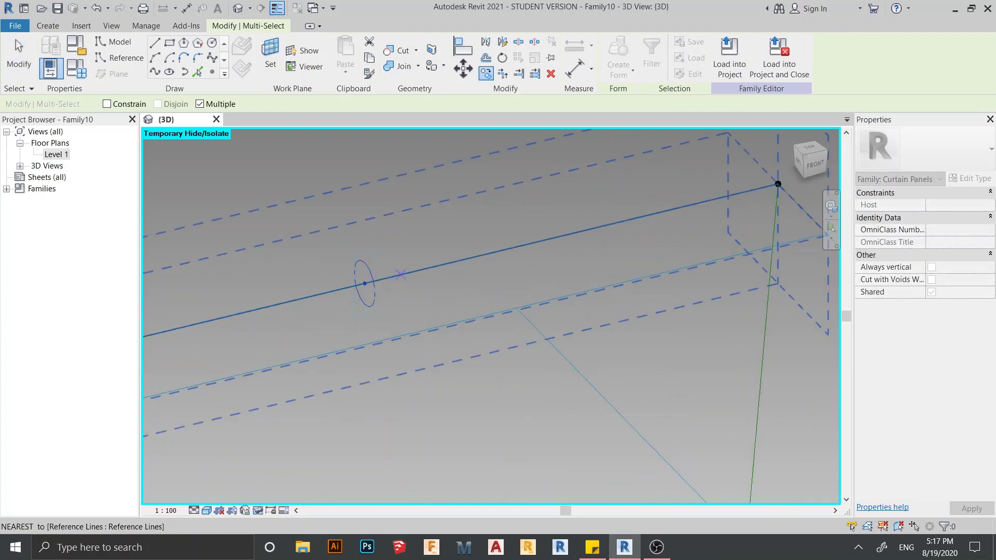
{"action": "middle_click_drag", "start_coordinate": [400, 276], "coordinate": [559, 228]}
{"action": "scroll", "coordinate": [448, 286], "scroll_direction": "up", "scroll_amount": 2}
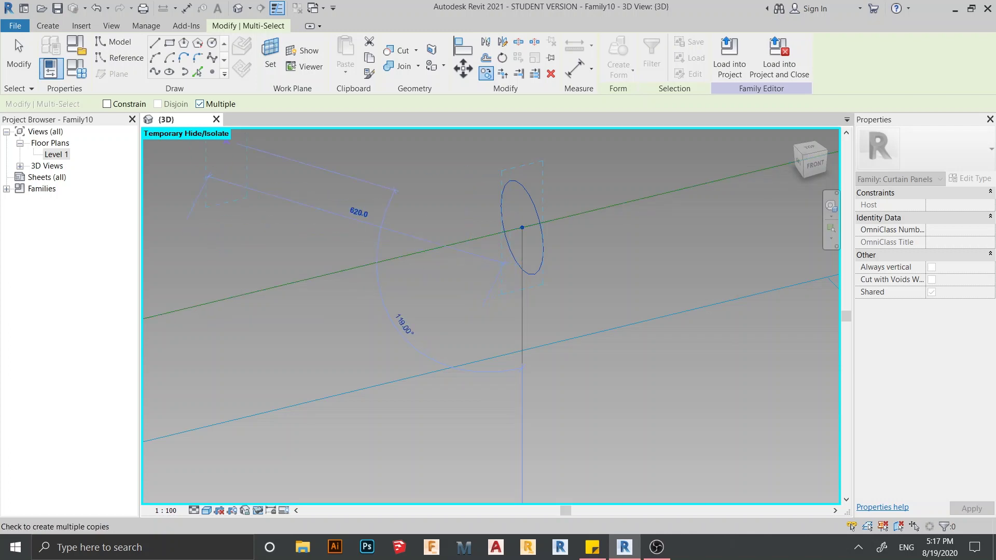
{"action": "left_click", "coordinate": [424, 251]}
{"action": "left_click", "coordinate": [423, 251]}
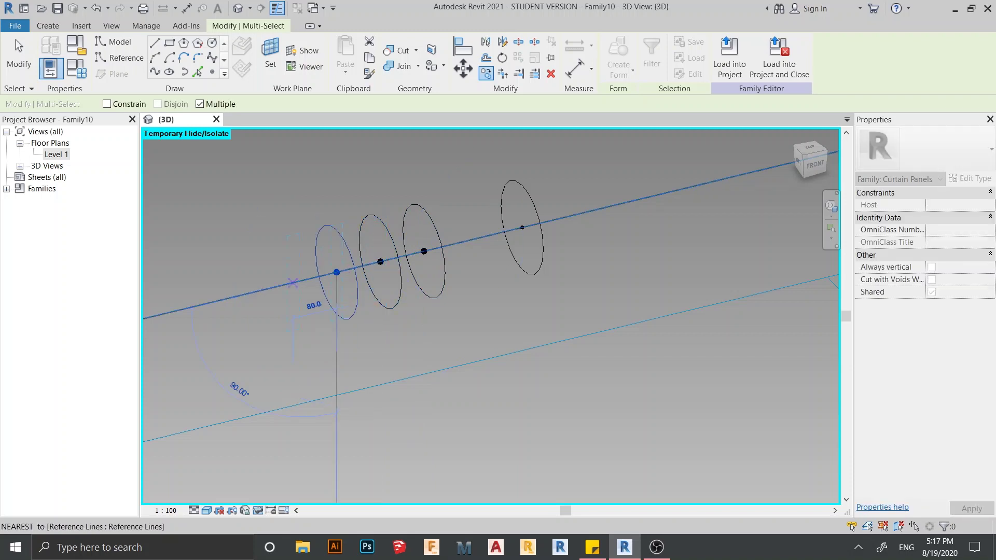
{"action": "left_click", "coordinate": [293, 283]}
{"action": "left_click", "coordinate": [250, 293]}
- Add a sixth copy of the circle and its point farther along the raised edge
{"action": "scroll", "coordinate": [250, 294], "scroll_direction": "down", "scroll_amount": 1}
{"action": "middle_click_drag", "start_coordinate": [249, 293], "coordinate": [379, 284]}
{"action": "key", "text": "c"}
{"action": "key", "text": "o"}
{"action": "left_click", "coordinate": [379, 284]}
{"action": "left_click", "coordinate": [329, 295]}
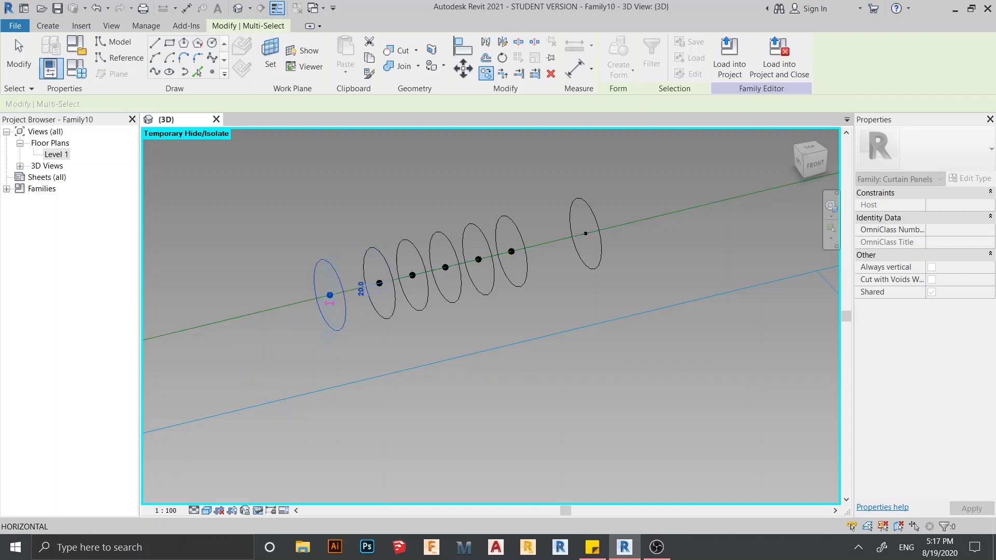
{"action": "key", "text": "Escape"}
- Rehost the copied point nearest the original circle onto the diagonal from the base centre to that end of the raised edge
{"action": "scroll", "coordinate": [501, 349], "scroll_direction": "down", "scroll_amount": 4}
{"action": "middle_click_drag", "start_coordinate": [501, 349], "coordinate": [492, 379], "text": "shift"}
{"action": "scroll", "coordinate": [504, 255], "scroll_direction": "up", "scroll_amount": 5}
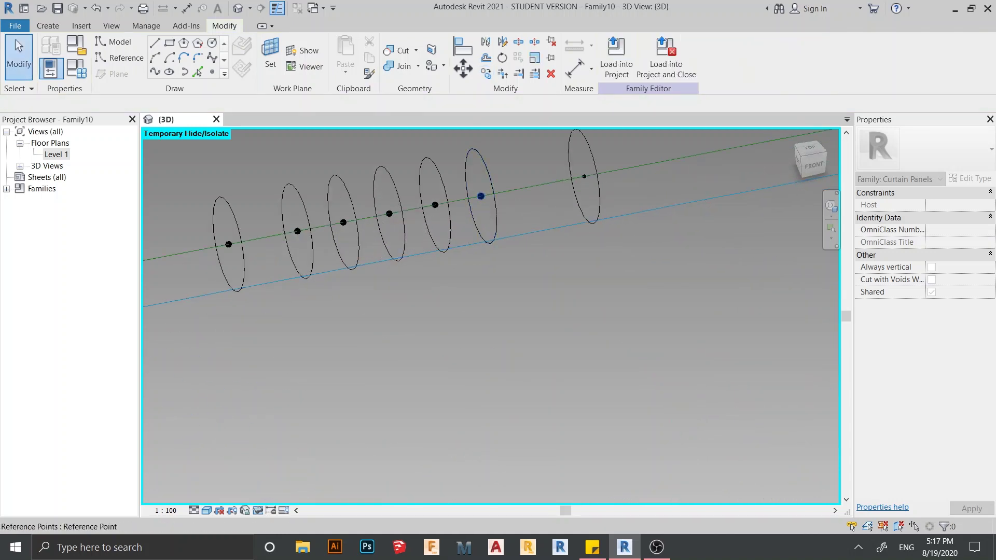
{"action": "left_click", "coordinate": [481, 196]}
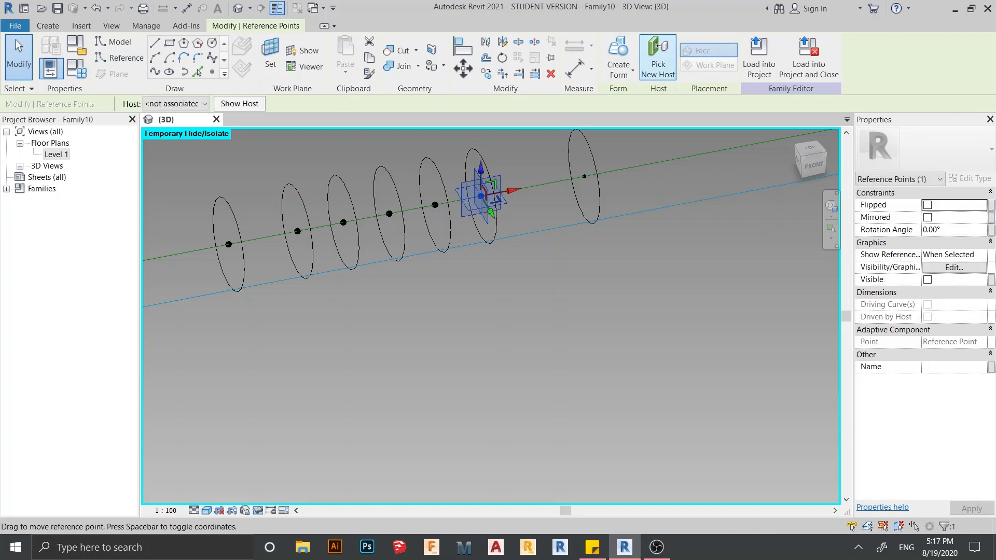
{"action": "left_click", "coordinate": [657, 46]}
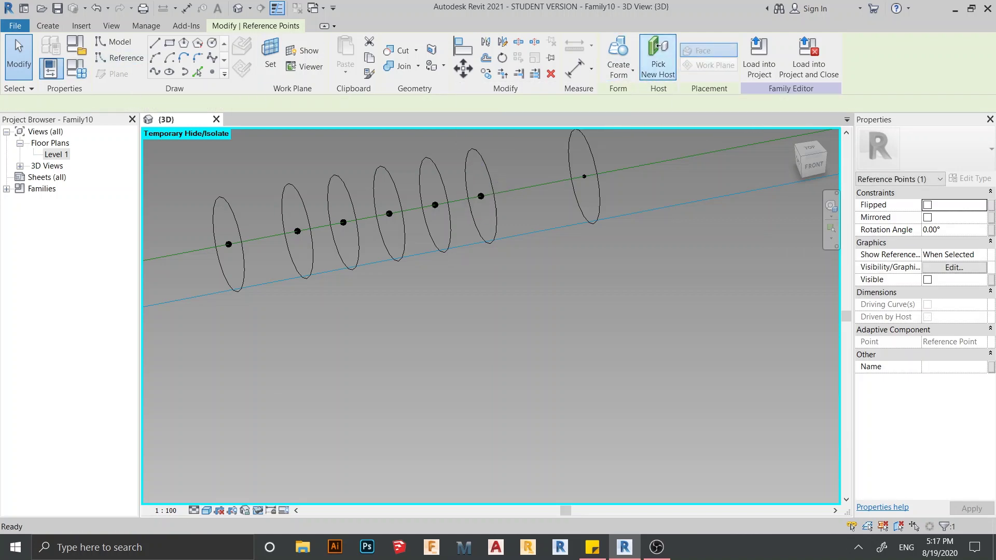
{"action": "scroll", "coordinate": [675, 150], "scroll_direction": "down", "scroll_amount": 7}
{"action": "middle_click_drag", "start_coordinate": [709, 307], "coordinate": [534, 166]}
{"action": "scroll", "coordinate": [564, 241], "scroll_direction": "down", "scroll_amount": 3}
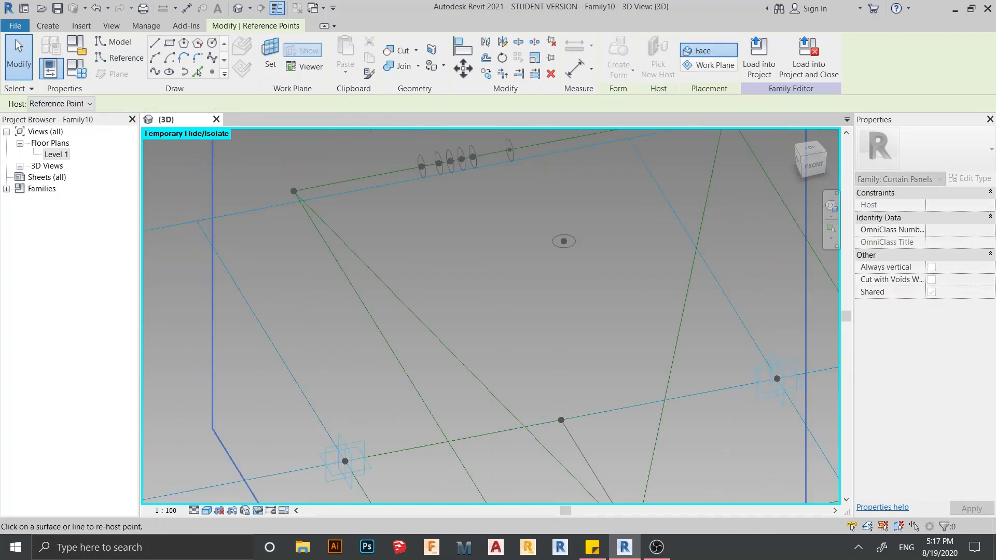
{"action": "scroll", "coordinate": [564, 242], "scroll_direction": "down", "scroll_amount": 1}
{"action": "left_click", "coordinate": [674, 265]}
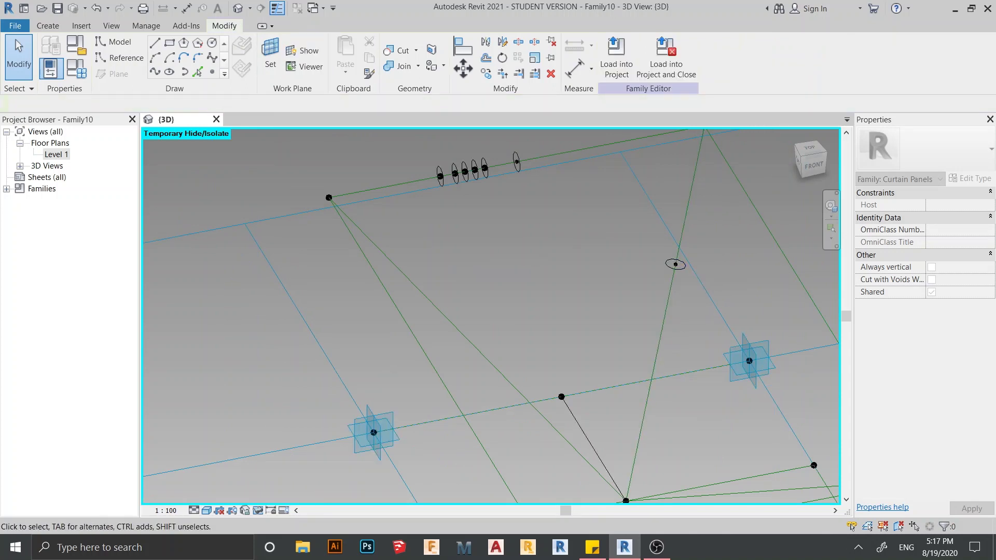
- Rehost the farthest copied circle's point onto the diagonal running to the opposite end of the same raised edge
{"action": "scroll", "coordinate": [440, 176], "scroll_direction": "up", "scroll_amount": 2}
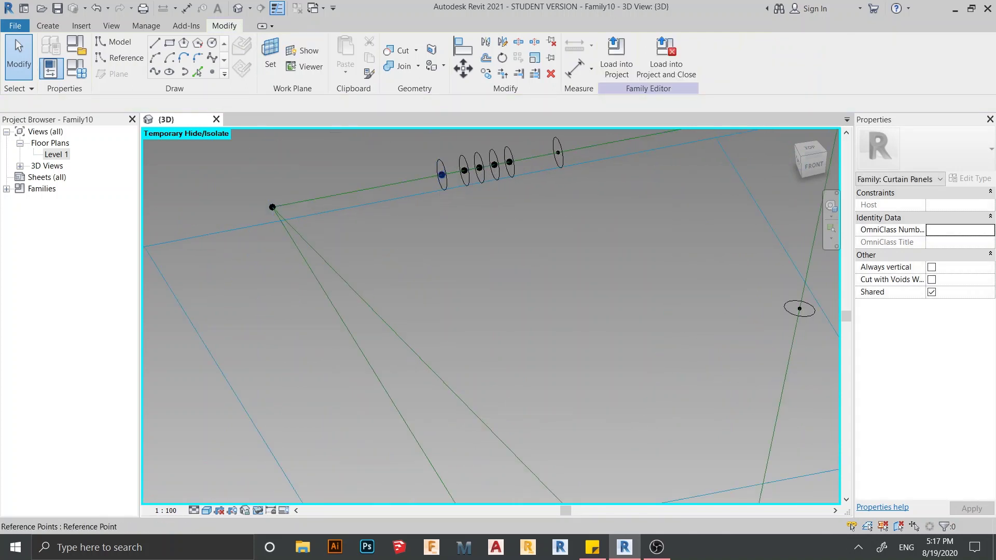
{"action": "left_click", "coordinate": [441, 175]}
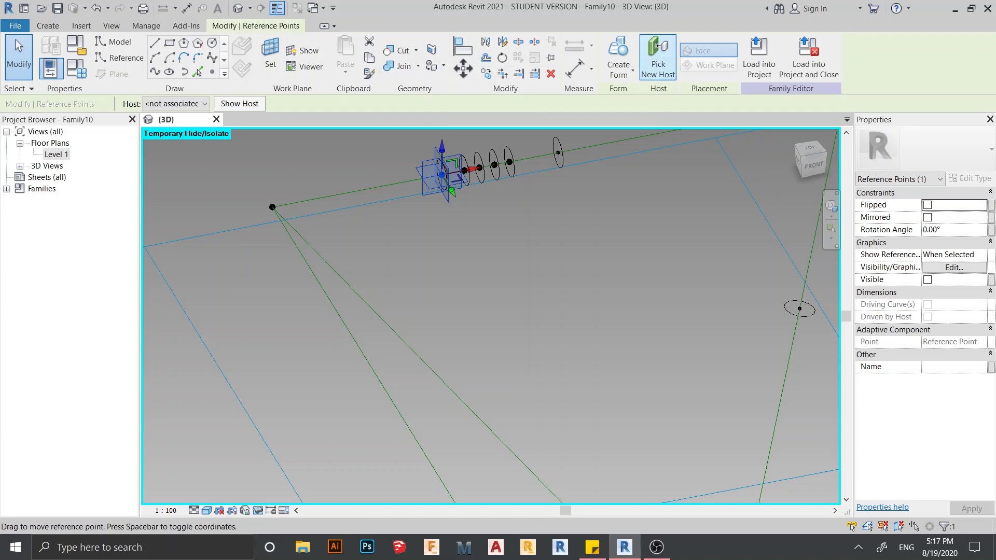
{"action": "left_click", "coordinate": [658, 52]}
{"action": "left_click", "coordinate": [461, 400]}
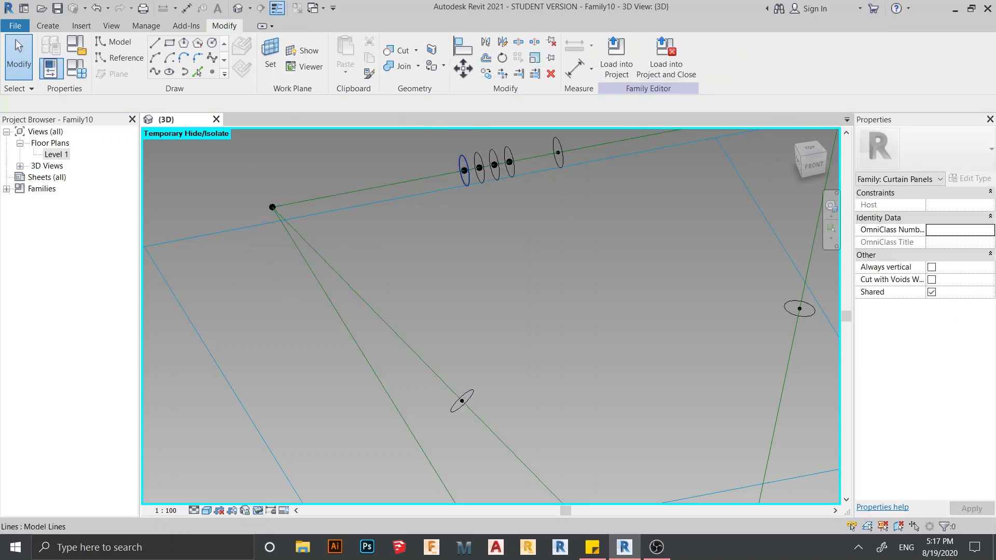
- Rehost the copied point now farthest from the original circle onto the black model-line diagonal to another raised corner
{"action": "left_click", "coordinate": [465, 171]}
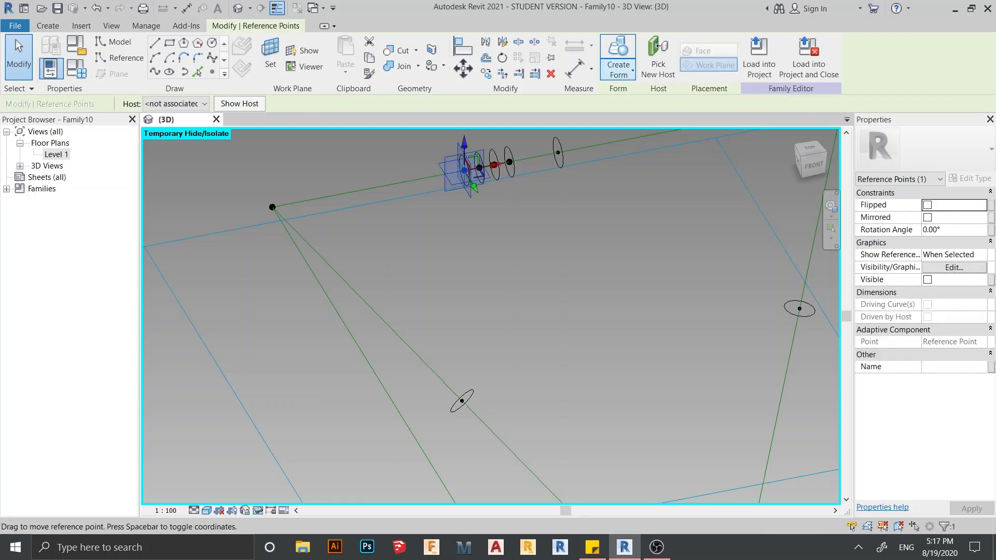
{"action": "left_click", "coordinate": [658, 52]}
{"action": "scroll", "coordinate": [630, 293], "scroll_direction": "down", "scroll_amount": 7}
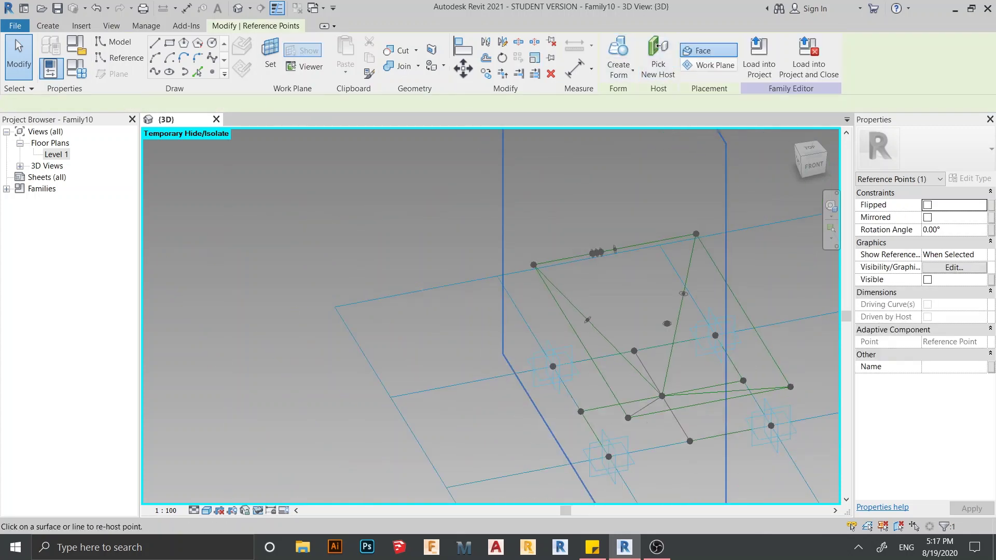
{"action": "middle_click_drag", "start_coordinate": [623, 304], "coordinate": [462, 309], "text": "shift"}
{"action": "scroll", "coordinate": [602, 355], "scroll_direction": "up", "scroll_amount": 3}
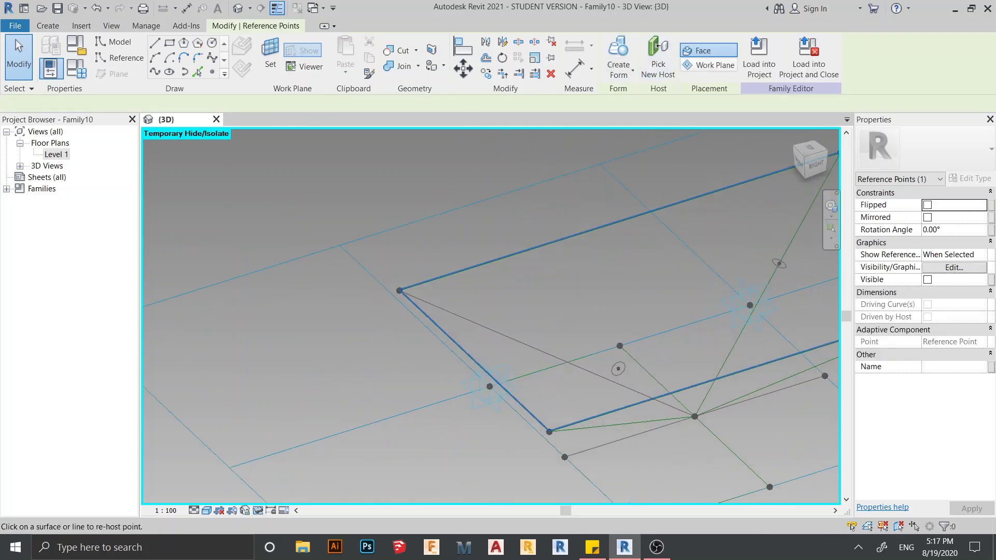
{"action": "left_click", "coordinate": [574, 365]}
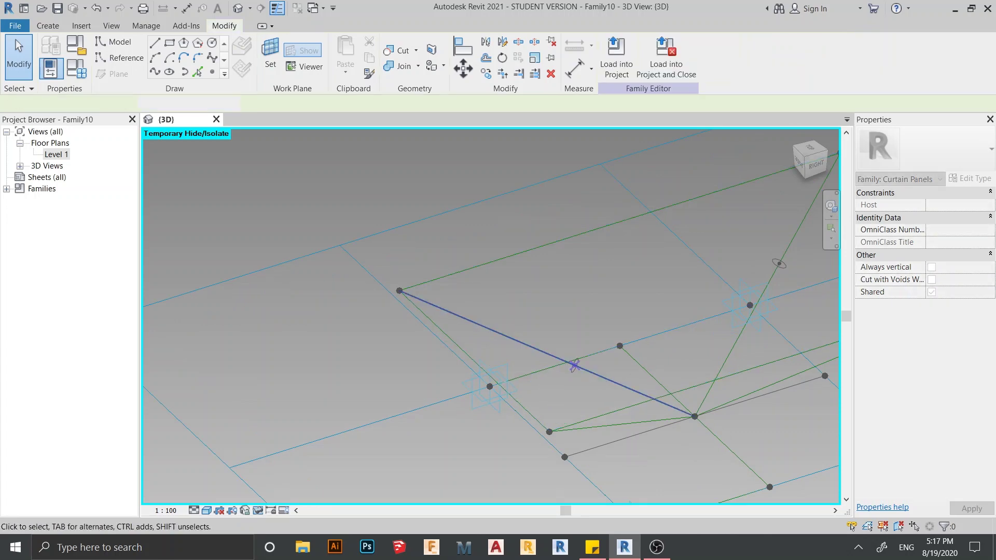
- Rehost the end-most copied circle's point on the raised edge onto the remaining diagonal from the base centre to a raised corner
{"action": "scroll", "coordinate": [694, 268], "scroll_direction": "down", "scroll_amount": 2}
{"action": "middle_click_drag", "start_coordinate": [737, 288], "coordinate": [551, 267]}
{"action": "scroll", "coordinate": [727, 331], "scroll_direction": "down", "scroll_amount": 2}
{"action": "middle_click_drag", "start_coordinate": [616, 283], "coordinate": [418, 282], "text": "shift"}
{"action": "scroll", "coordinate": [389, 221], "scroll_direction": "up", "scroll_amount": 6}
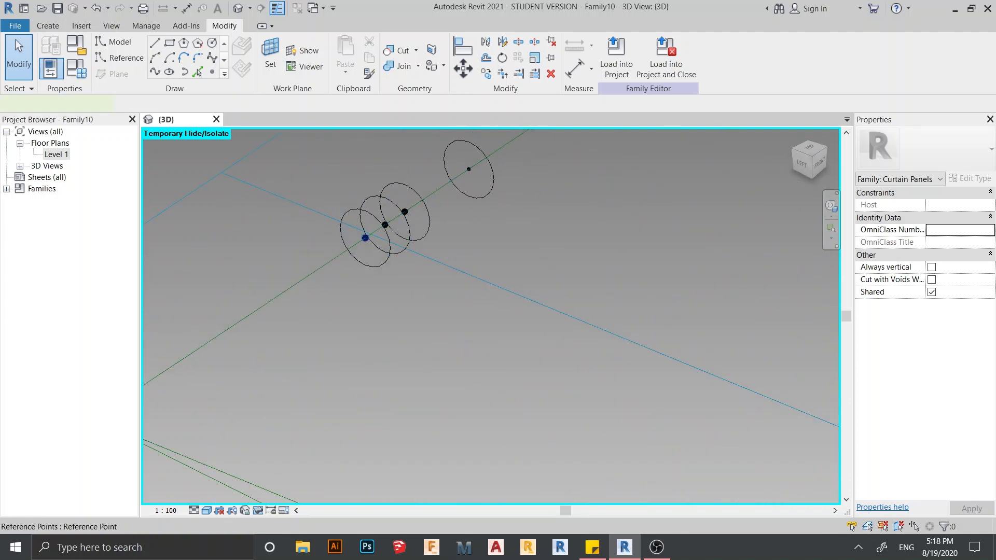
{"action": "left_click", "coordinate": [366, 238]}
{"action": "scroll", "coordinate": [604, 252], "scroll_direction": "down", "scroll_amount": 5}
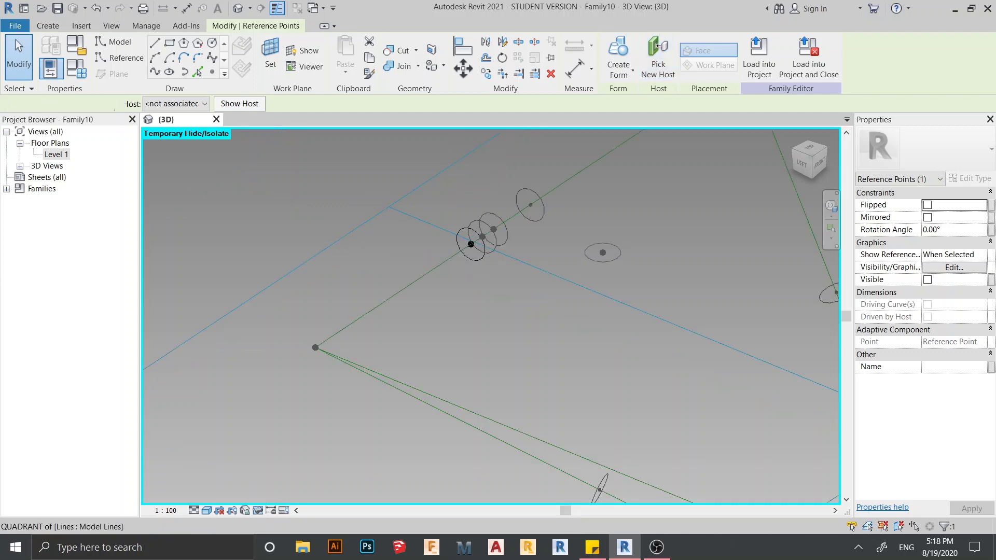
{"action": "middle_click_drag", "start_coordinate": [605, 252], "coordinate": [493, 251]}
{"action": "middle_click_drag", "start_coordinate": [493, 251], "coordinate": [547, 253], "text": "shift"}
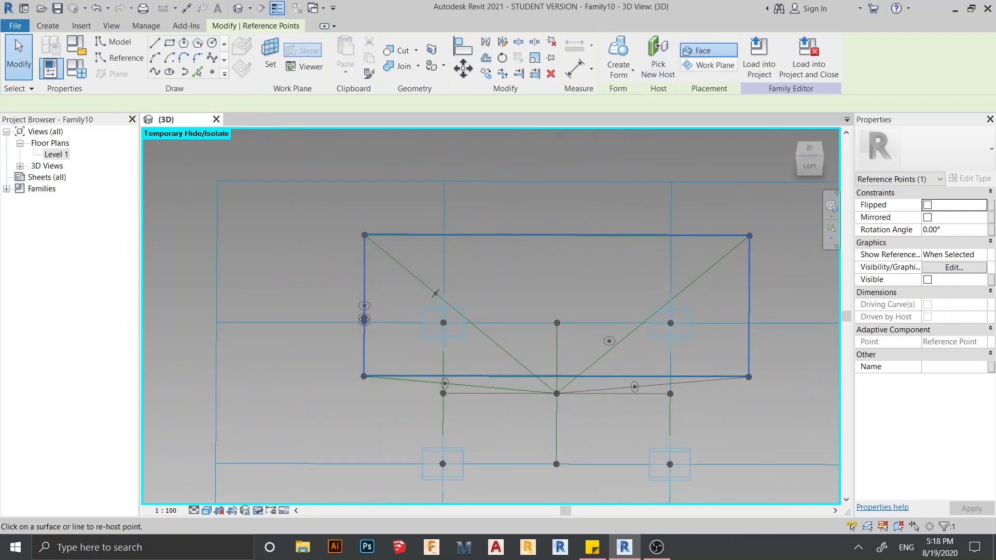
{"action": "middle_click_drag", "start_coordinate": [609, 342], "coordinate": [617, 340], "text": "shift"}
{"action": "scroll", "coordinate": [631, 330], "scroll_direction": "up", "scroll_amount": 4}
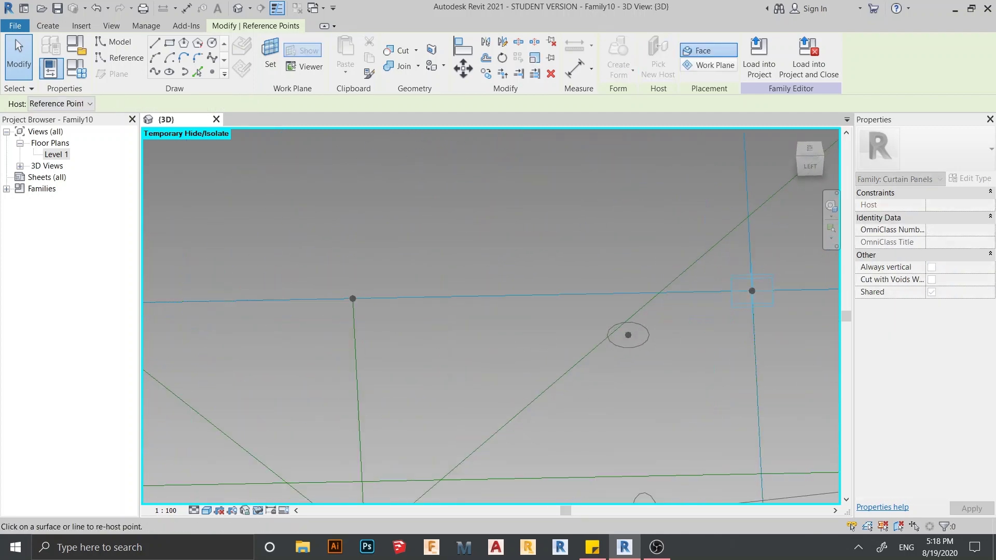
{"action": "left_click", "coordinate": [622, 325]}
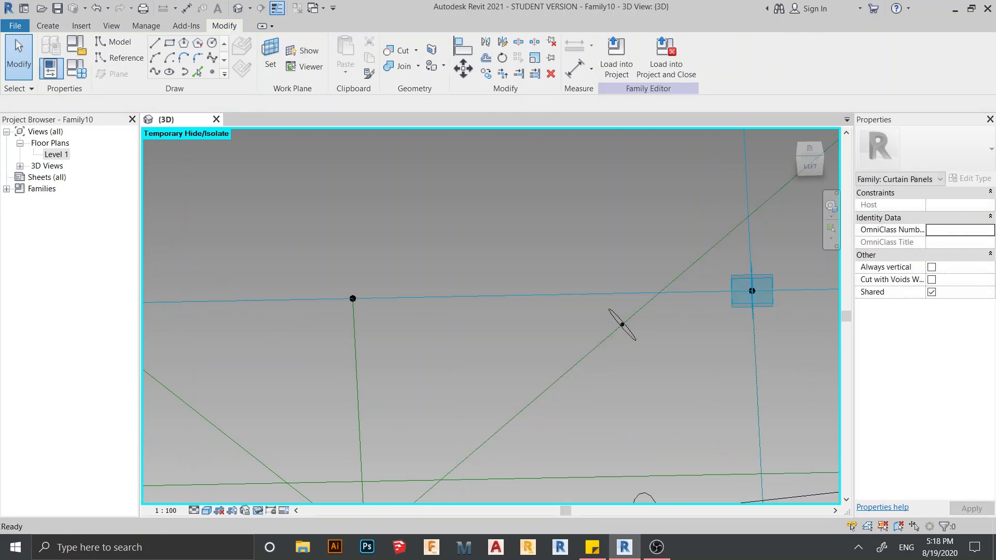
- Rehost the next copied circle's point from the raised edge onto the base edge, between an adaptive point and the edge's midpoint
{"action": "scroll", "coordinate": [562, 309], "scroll_direction": "down", "scroll_amount": 3}
{"action": "middle_click_drag", "start_coordinate": [563, 308], "coordinate": [550, 332]}
{"action": "scroll", "coordinate": [277, 194], "scroll_direction": "up", "scroll_amount": 6}
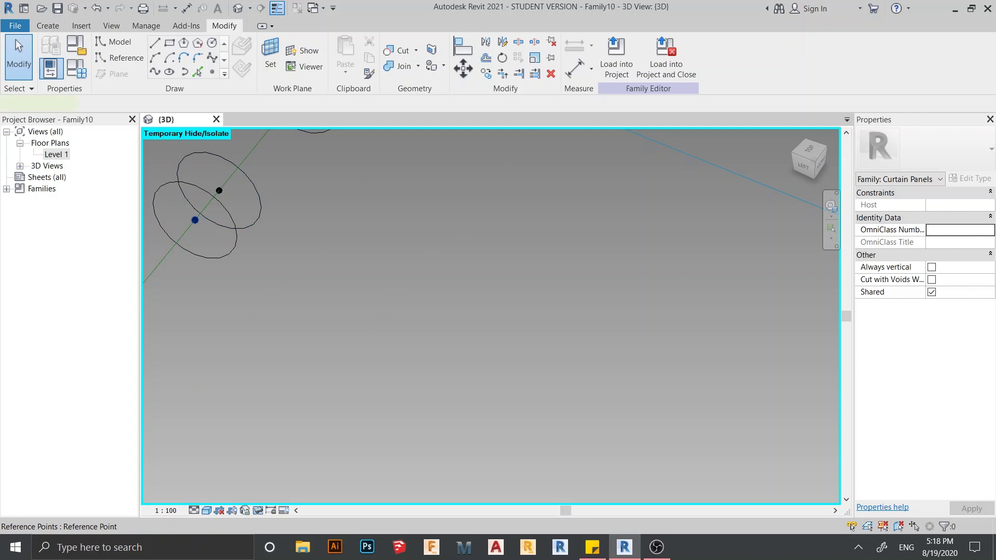
{"action": "left_click", "coordinate": [195, 220]}
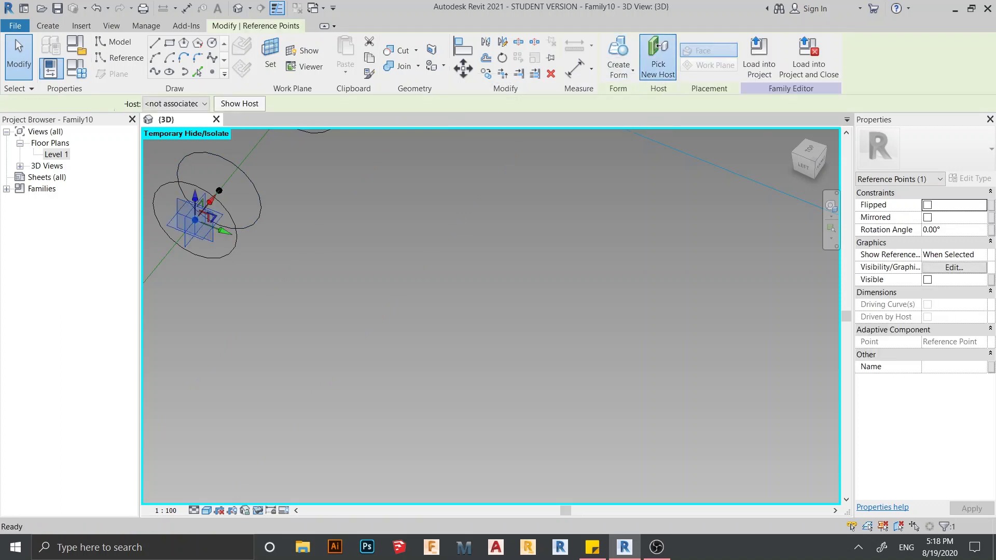
{"action": "left_click", "coordinate": [658, 46]}
{"action": "scroll", "coordinate": [363, 254], "scroll_direction": "down", "scroll_amount": 3}
{"action": "scroll", "coordinate": [631, 369], "scroll_direction": "up", "scroll_amount": 6}
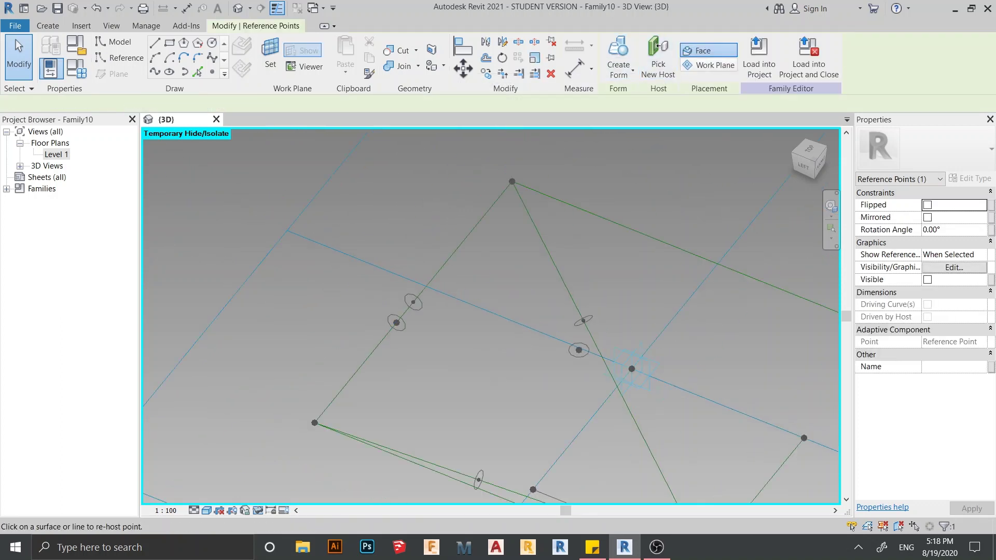
{"action": "left_click", "coordinate": [710, 400]}
{"action": "scroll", "coordinate": [711, 400], "scroll_direction": "down", "scroll_amount": 3}
{"action": "middle_click_drag", "start_coordinate": [710, 401], "coordinate": [597, 275]}
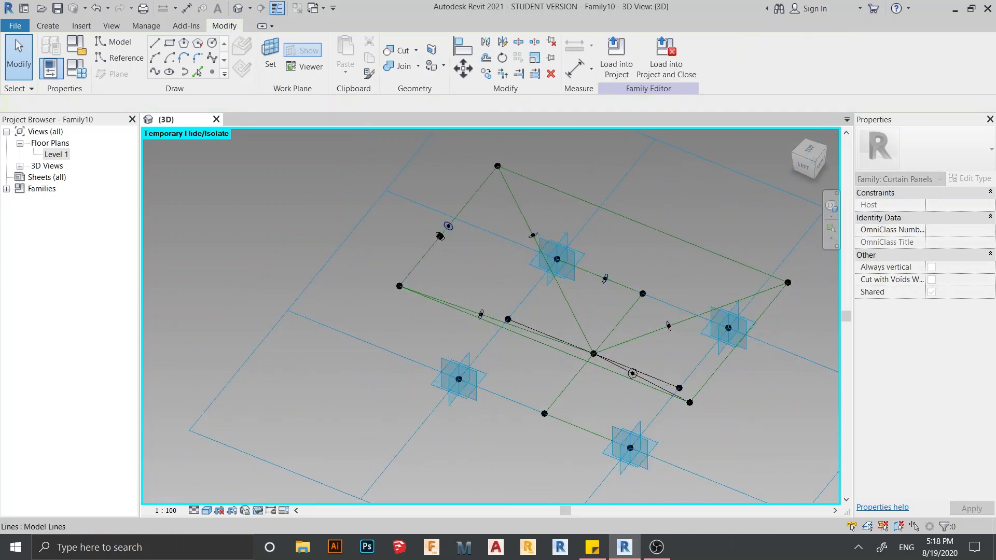
- Rehost the last spare copied circle's point from the raised edge onto the green reference line crossing the base centre
{"action": "scroll", "coordinate": [453, 233], "scroll_direction": "up", "scroll_amount": 3}
{"action": "scroll", "coordinate": [454, 230], "scroll_direction": "up", "scroll_amount": 3}
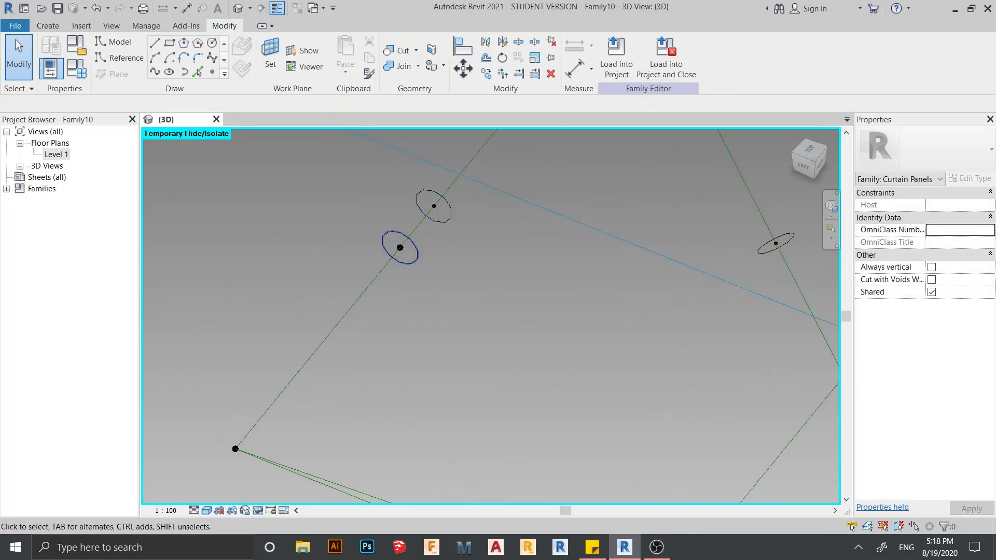
{"action": "left_click", "coordinate": [400, 248]}
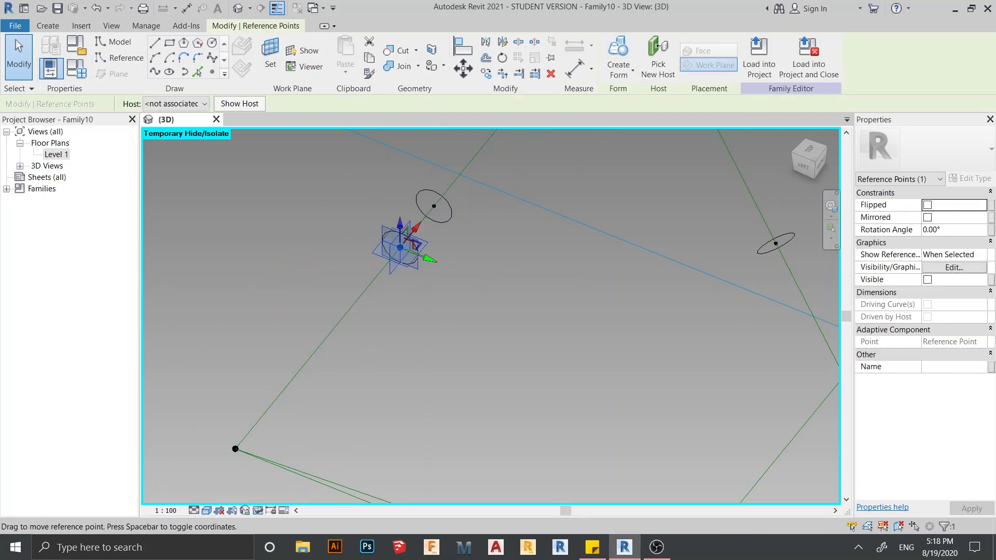
{"action": "left_click", "coordinate": [658, 57]}
{"action": "scroll", "coordinate": [700, 255], "scroll_direction": "down", "scroll_amount": 5}
{"action": "middle_click_drag", "start_coordinate": [700, 256], "coordinate": [594, 176]}
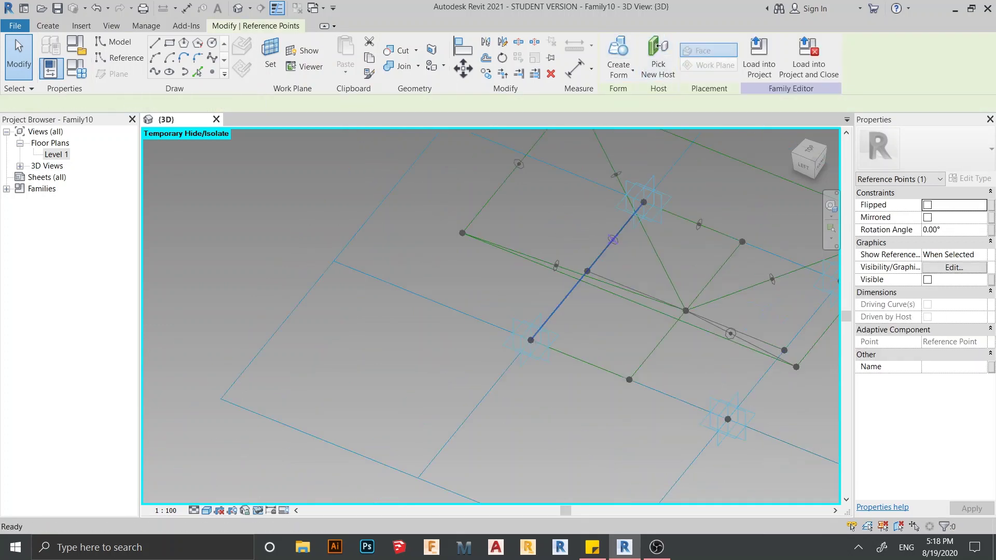
{"action": "scroll", "coordinate": [672, 367], "scroll_direction": "up", "scroll_amount": 3}
{"action": "scroll", "coordinate": [676, 367], "scroll_direction": "up", "scroll_amount": 2}
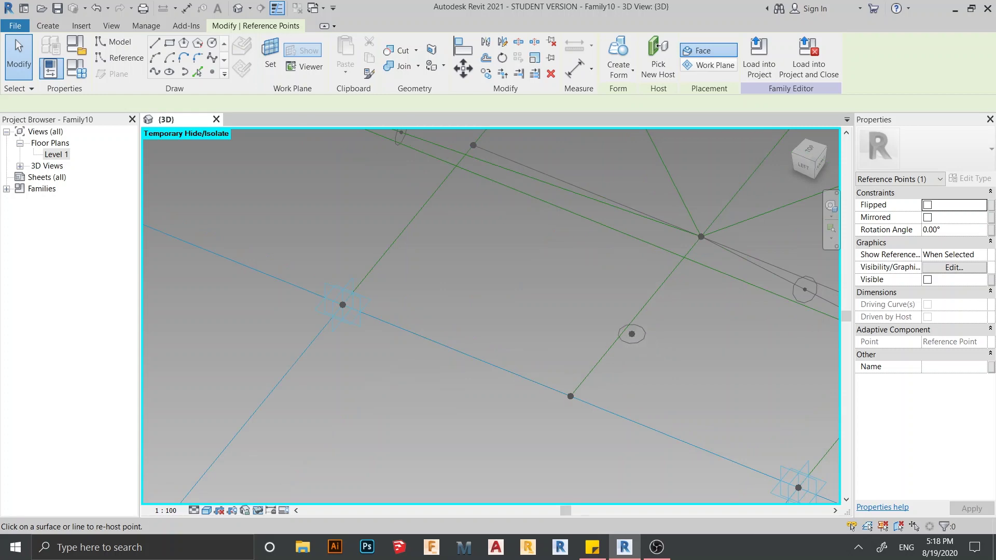
{"action": "left_click", "coordinate": [626, 328]}
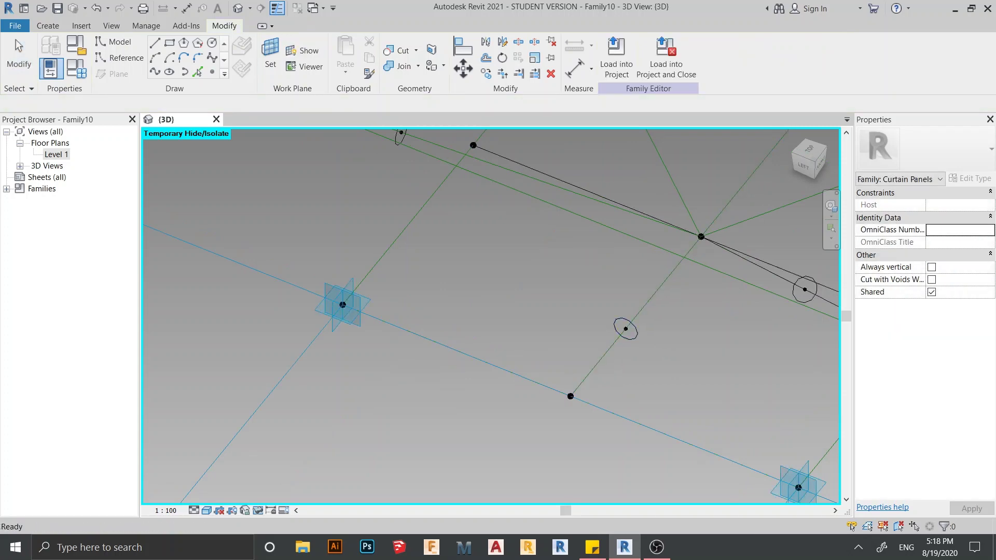
- Rehost the point of the circle on the base edge onto the black model line crossing the base centre
{"action": "scroll", "coordinate": [653, 343], "scroll_direction": "down", "scroll_amount": 6}
{"action": "middle_click_drag", "start_coordinate": [653, 343], "coordinate": [545, 350]}
{"action": "middle_click_drag", "start_coordinate": [602, 407], "coordinate": [518, 342], "text": "shift"}
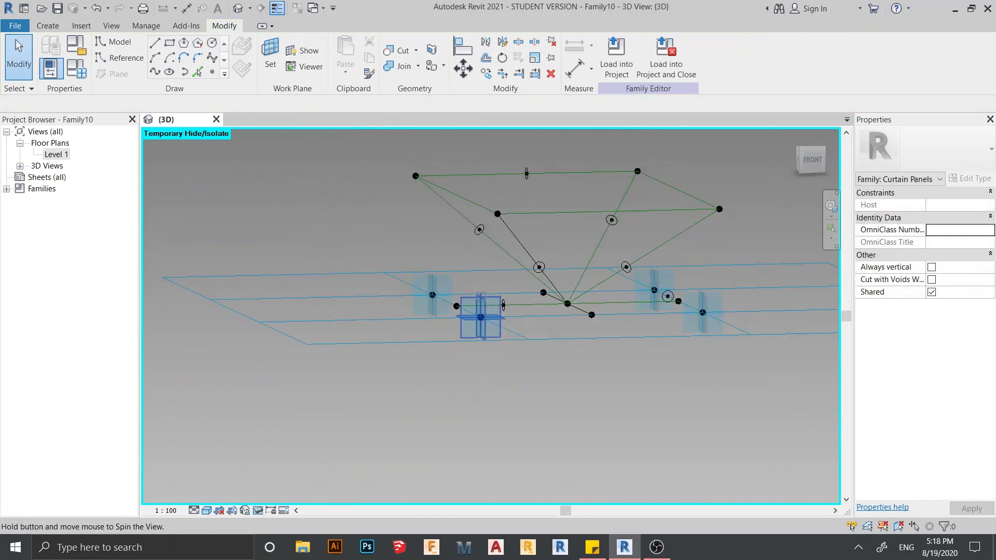
{"action": "middle_click_drag", "start_coordinate": [566, 301], "coordinate": [669, 297], "text": "shift"}
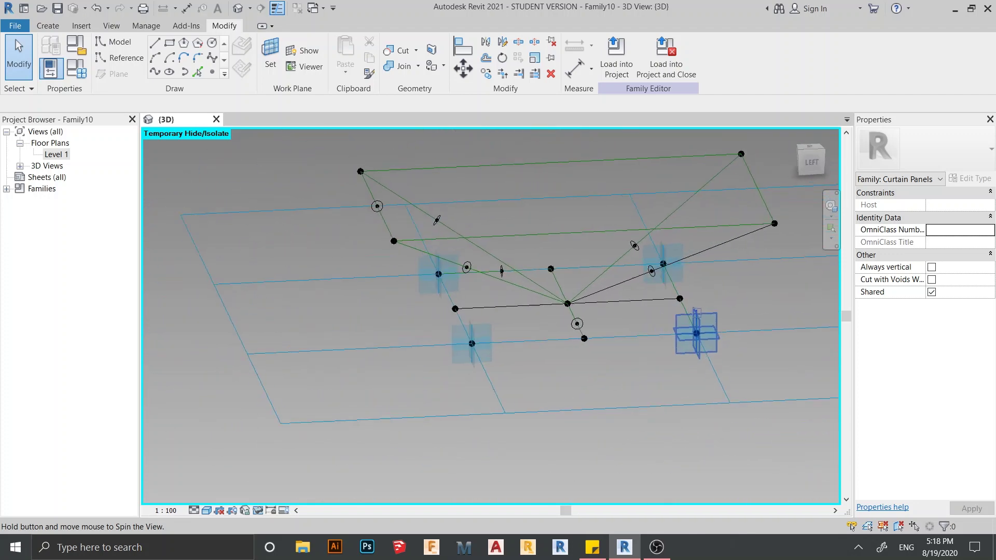
{"action": "middle_click_drag", "start_coordinate": [747, 312], "coordinate": [664, 307], "text": "shift"}
{"action": "scroll", "coordinate": [665, 308], "scroll_direction": "up", "scroll_amount": 3}
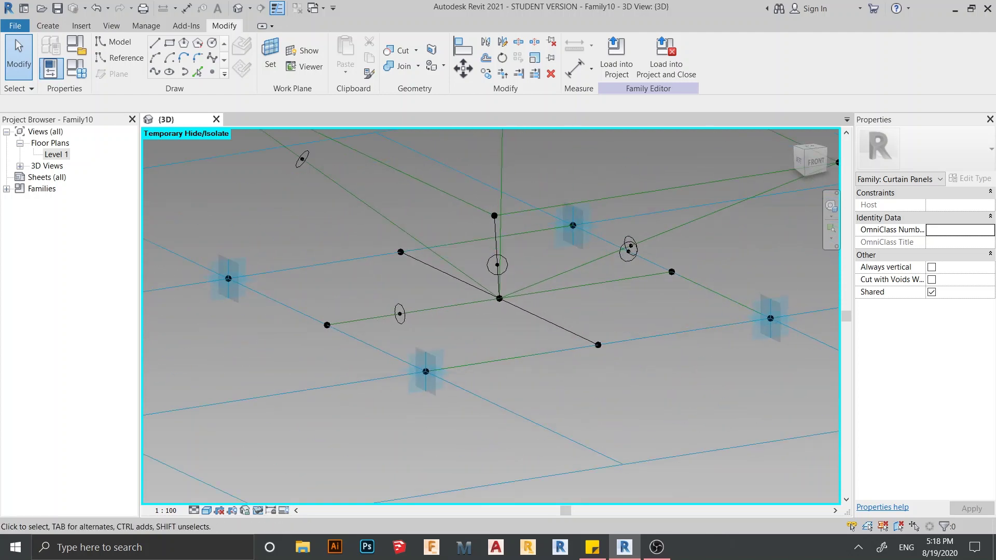
{"action": "middle_click_drag", "start_coordinate": [394, 311], "coordinate": [498, 298], "text": "shift"}
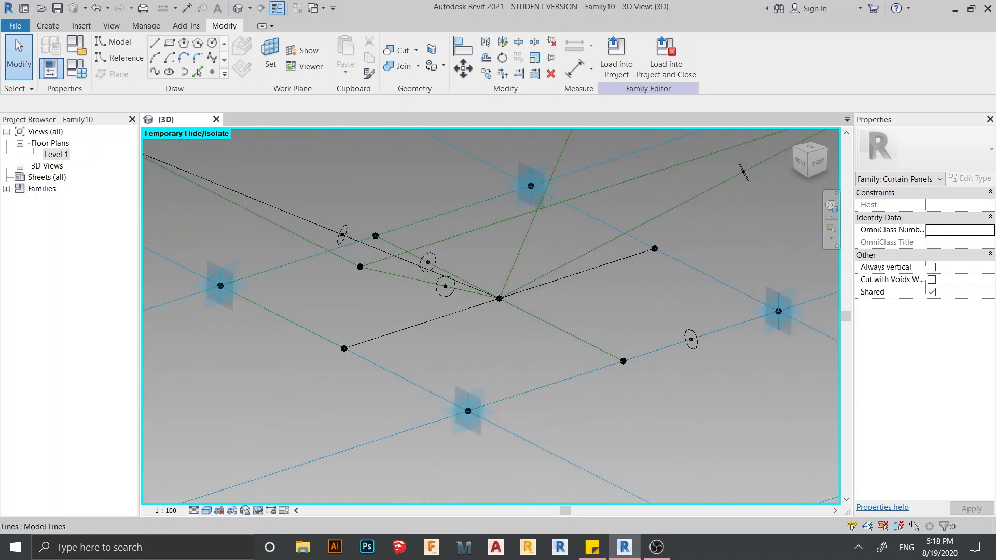
{"action": "scroll", "coordinate": [694, 342], "scroll_direction": "up", "scroll_amount": 4}
{"action": "left_click", "coordinate": [693, 327]}
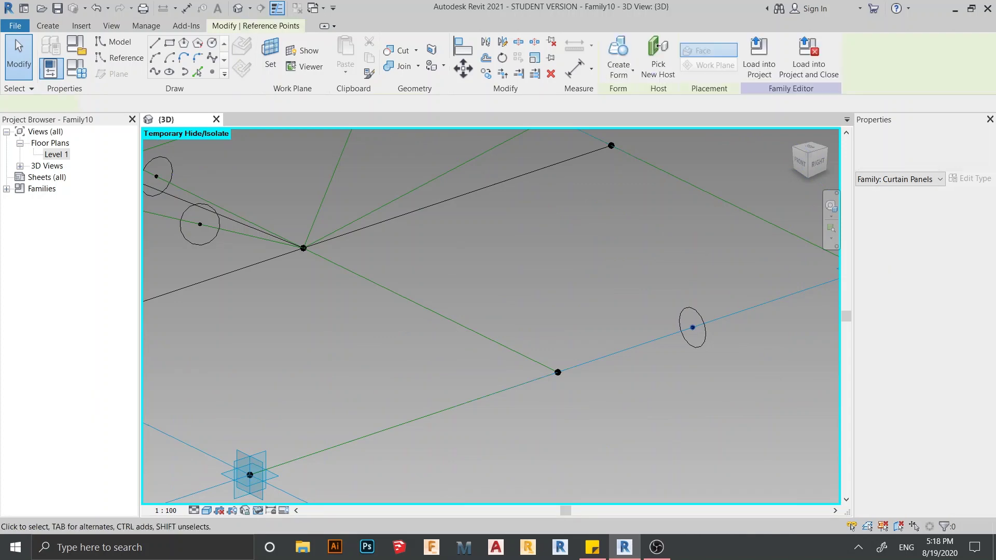
{"action": "left_click", "coordinate": [461, 195]}
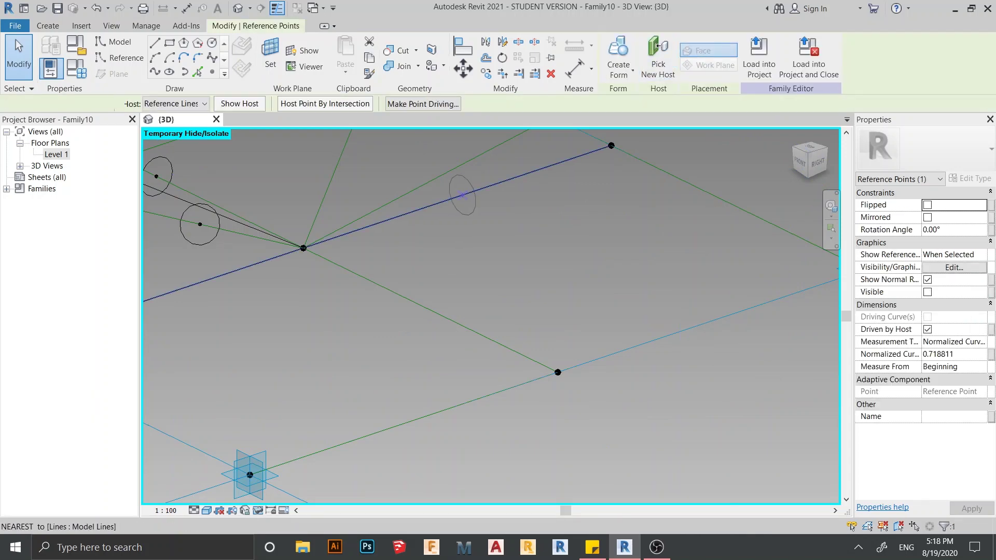
{"action": "left_click", "coordinate": [15, 40]}
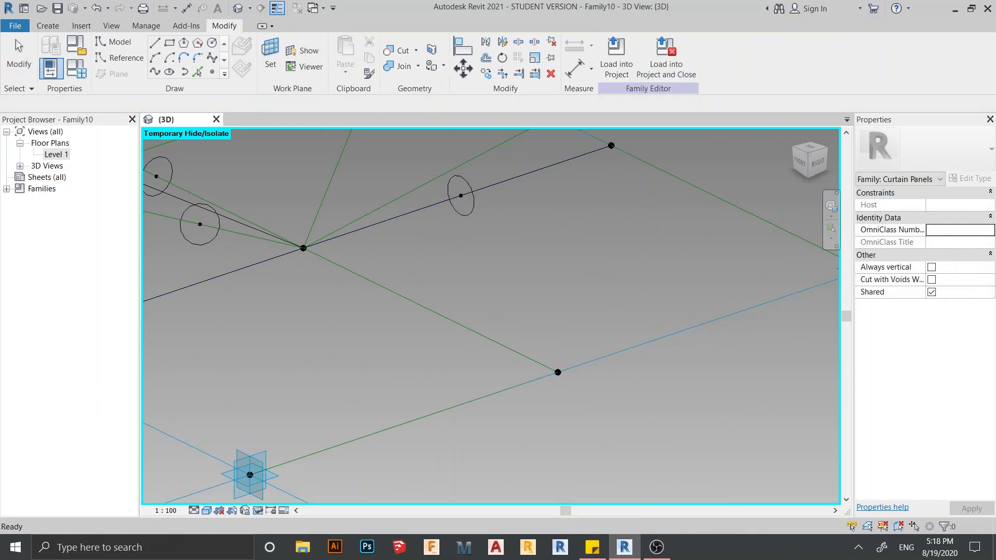
{"action": "scroll", "coordinate": [504, 263], "scroll_direction": "down", "scroll_amount": 2}
{"action": "middle_click_drag", "start_coordinate": [498, 301], "coordinate": [522, 295], "text": "shift"}
{"action": "middle_click_drag", "start_coordinate": [404, 311], "coordinate": [332, 312], "text": "shift"}
{"action": "scroll", "coordinate": [464, 342], "scroll_direction": "up", "scroll_amount": 4}
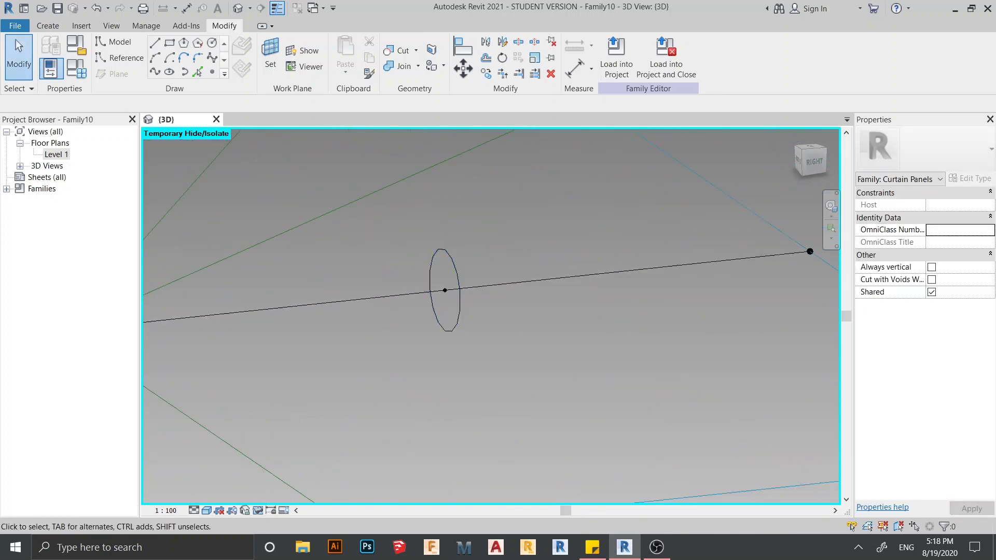
{"action": "left_click_drag", "start_coordinate": [397, 232], "coordinate": [486, 379]}
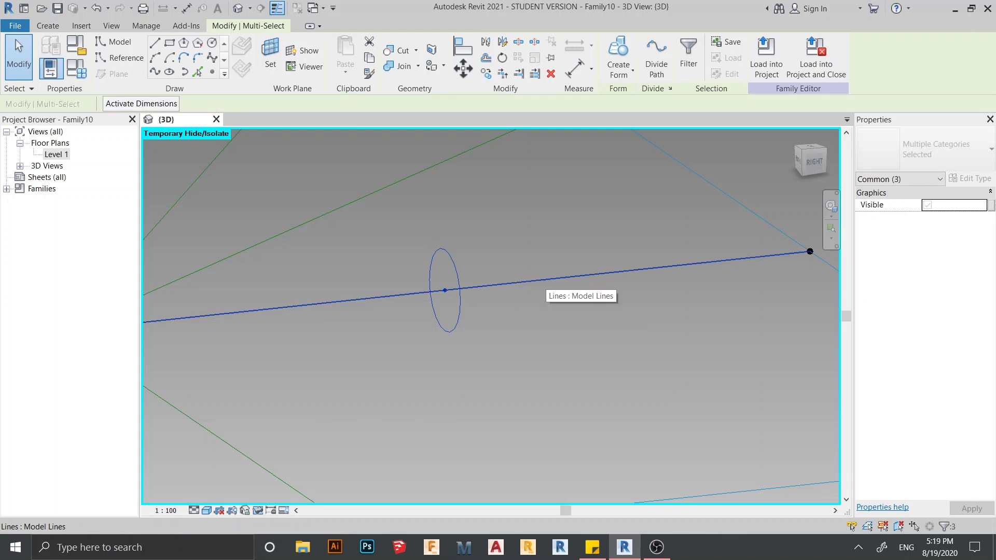
{"action": "scroll", "coordinate": [576, 302], "scroll_direction": "down", "scroll_amount": 4}
{"action": "middle_click_drag", "start_coordinate": [605, 323], "coordinate": [589, 338], "text": "shift"}
{"action": "key", "text": "Escape"}
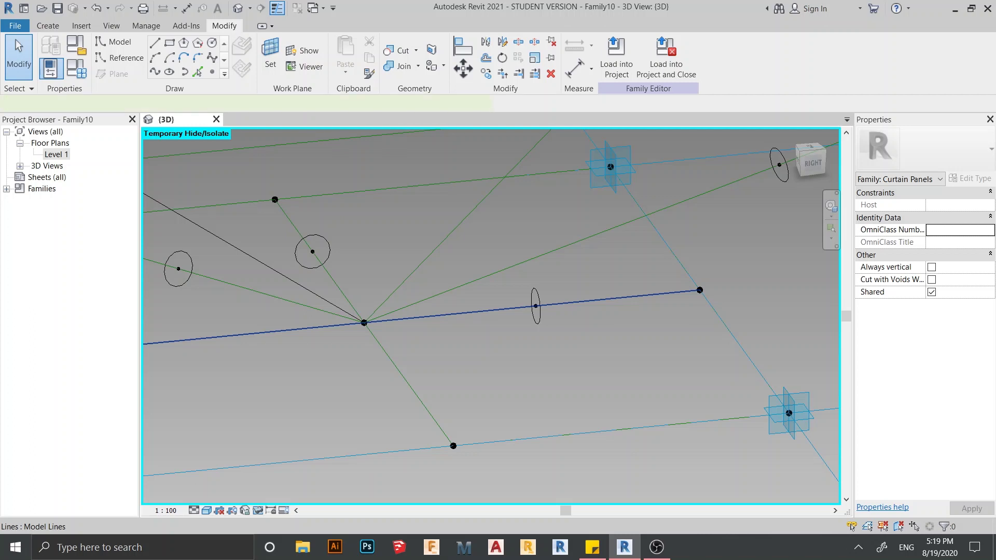
- Convert the black model line crossing the base centre into a reference line
{"action": "left_click", "coordinate": [518, 308]}
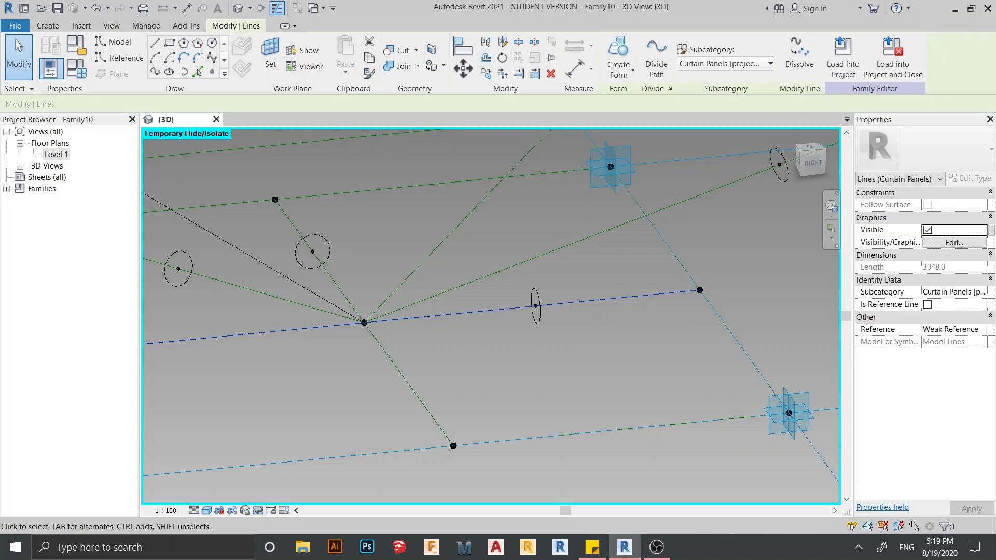
{"action": "left_click", "coordinate": [928, 304]}
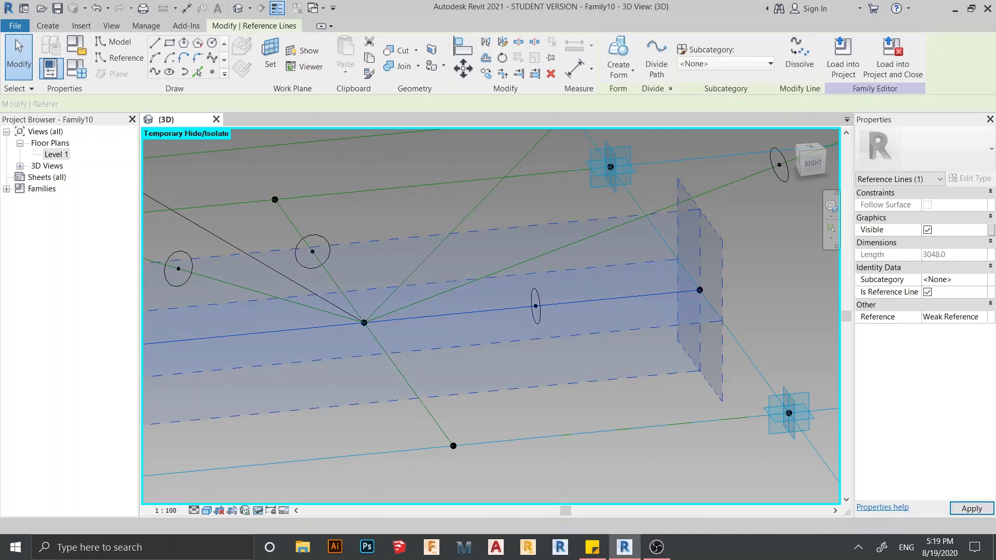
{"action": "key", "text": "Escape"}
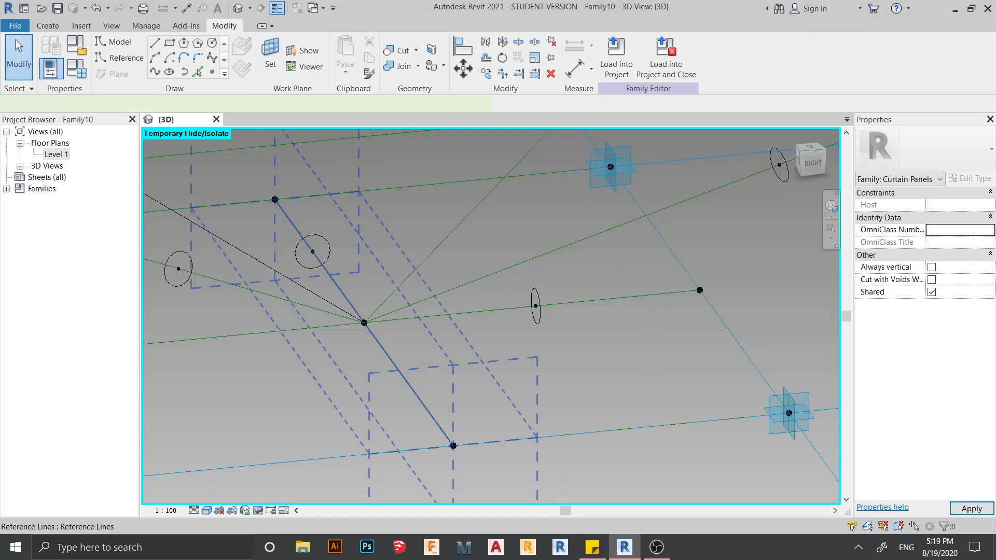
{"action": "key", "text": "Escape"}
- Create a solid tube form from the converted reference line and the circle hosted on it
{"action": "scroll", "coordinate": [562, 328], "scroll_direction": "up", "scroll_amount": 4}
{"action": "middle_click_drag", "start_coordinate": [529, 311], "coordinate": [523, 334]}
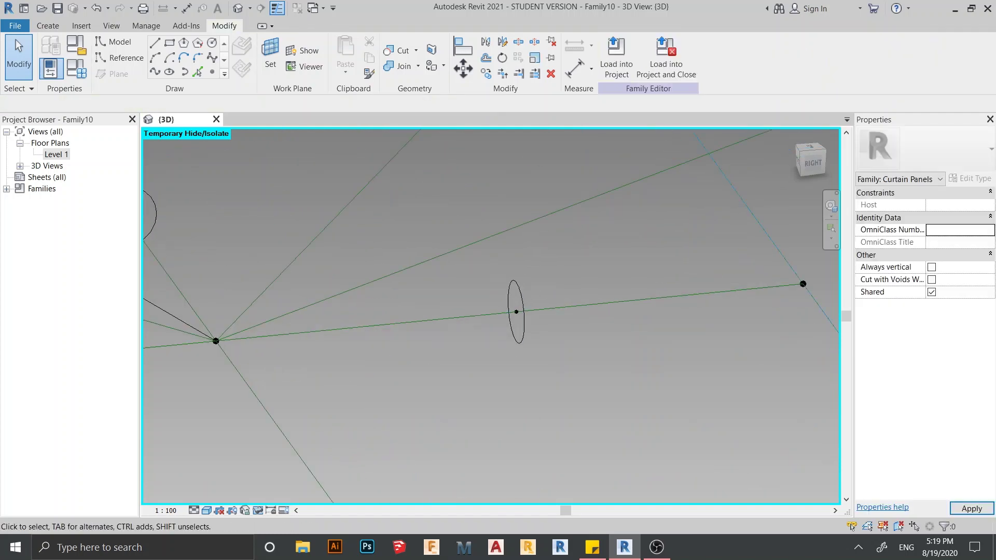
{"action": "left_click_drag", "start_coordinate": [485, 259], "coordinate": [546, 368]}
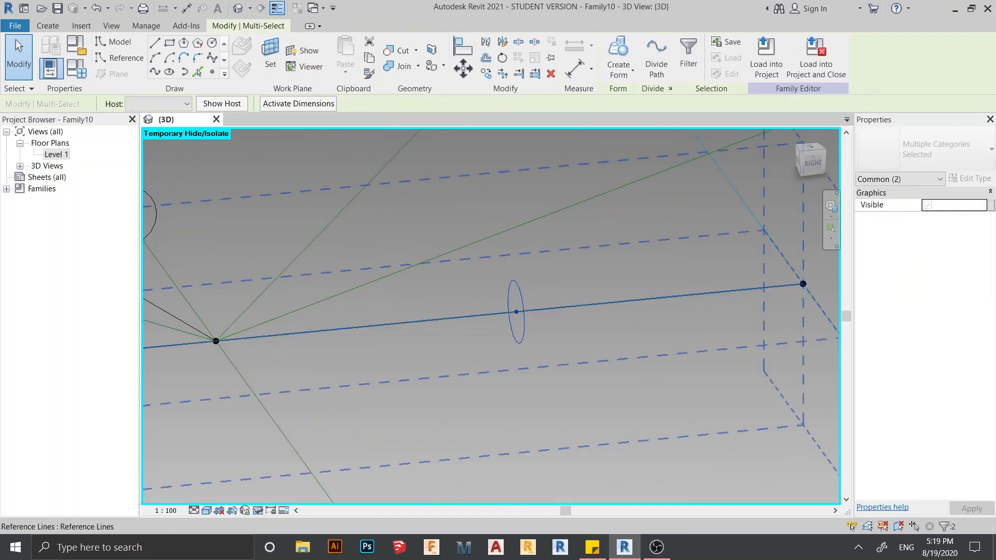
{"action": "left_click", "coordinate": [563, 307], "text": "ctrl"}
{"action": "left_click", "coordinate": [618, 70]}
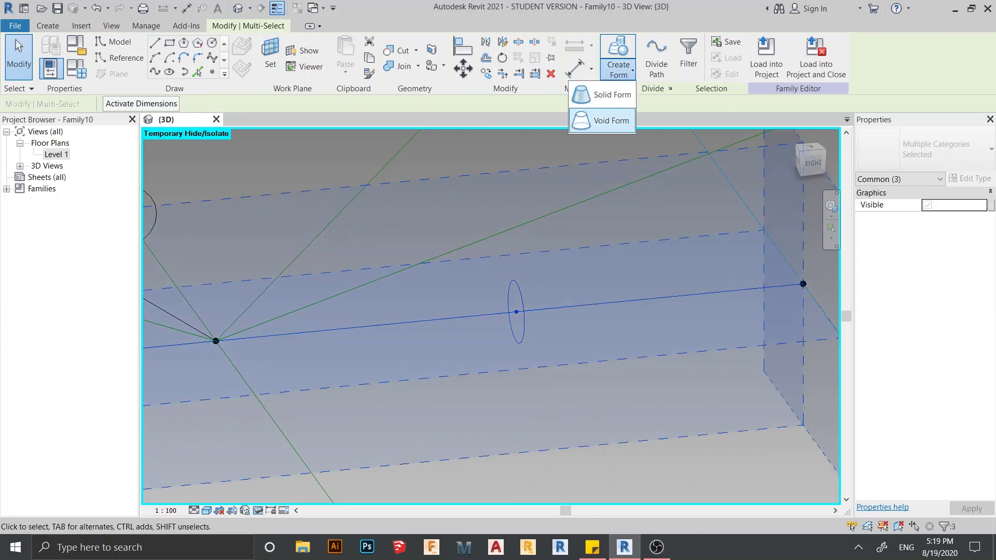
{"action": "left_click", "coordinate": [612, 94]}
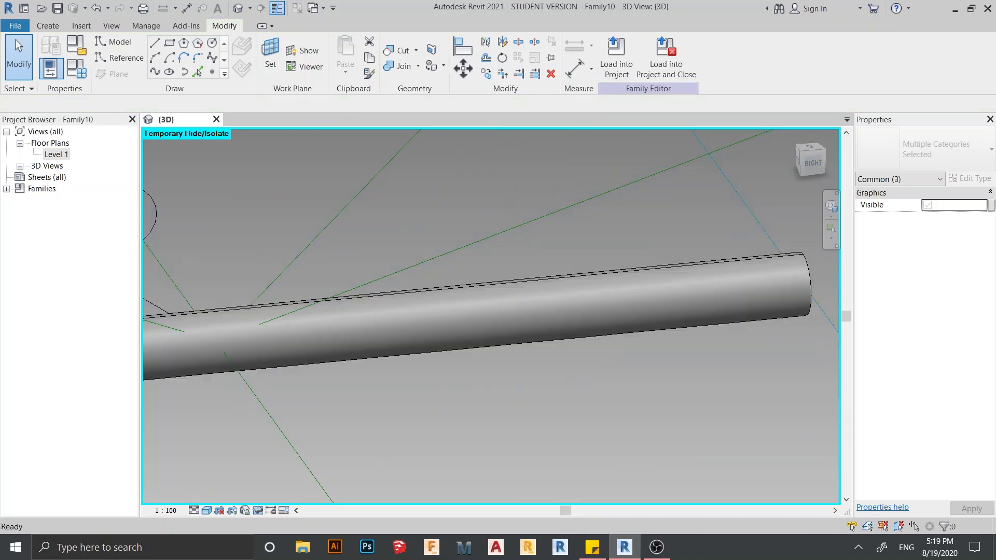
{"action": "key", "text": "Escape"}
{"action": "scroll", "coordinate": [491, 316], "scroll_direction": "down", "scroll_amount": 2}
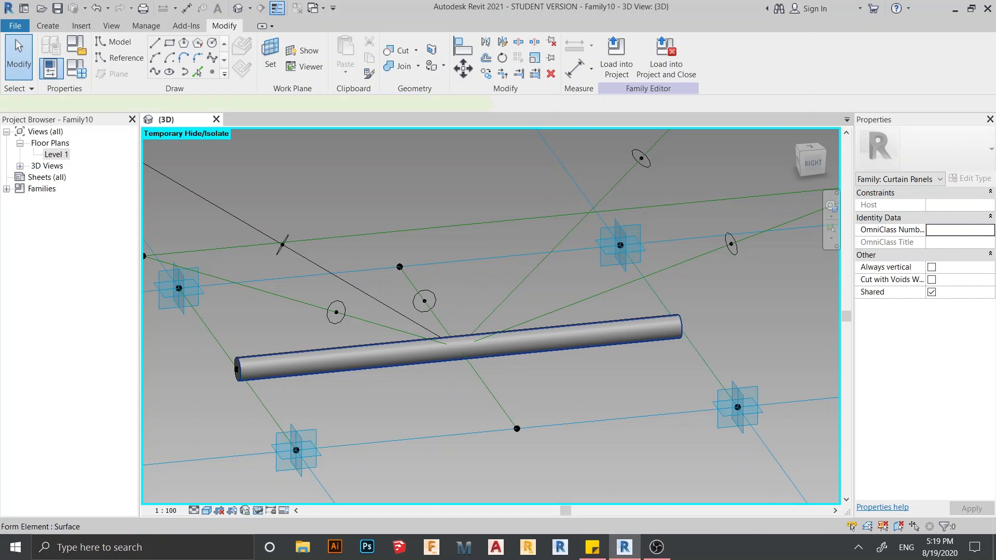
{"action": "left_click", "coordinate": [623, 335]}
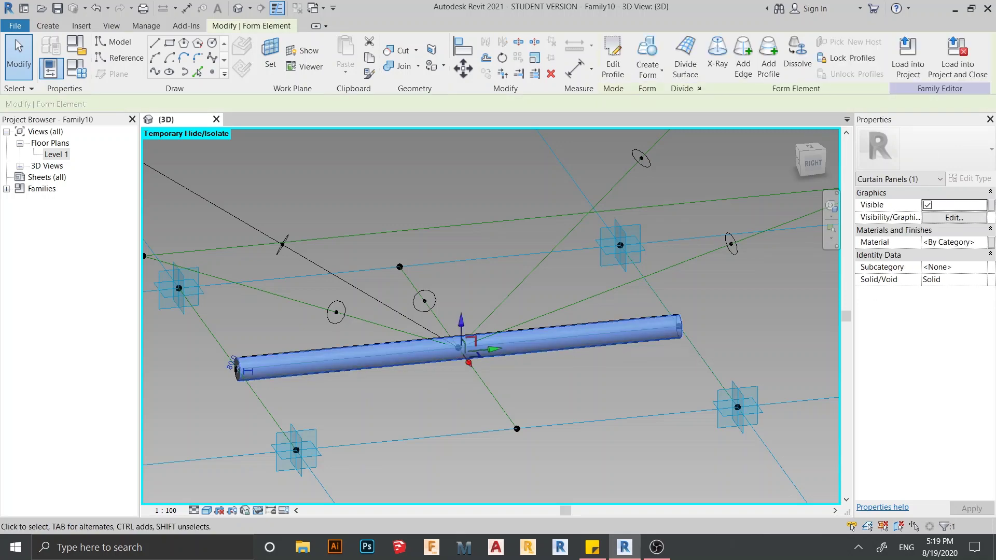
{"action": "key", "text": "Escape"}
- Create a solid tube form from the other reference line crossing the base centre and the circle hosted on it
{"action": "middle_click_drag", "start_coordinate": [628, 357], "coordinate": [443, 363], "text": "shift"}
{"action": "scroll", "coordinate": [710, 278], "scroll_direction": "up", "scroll_amount": 2}
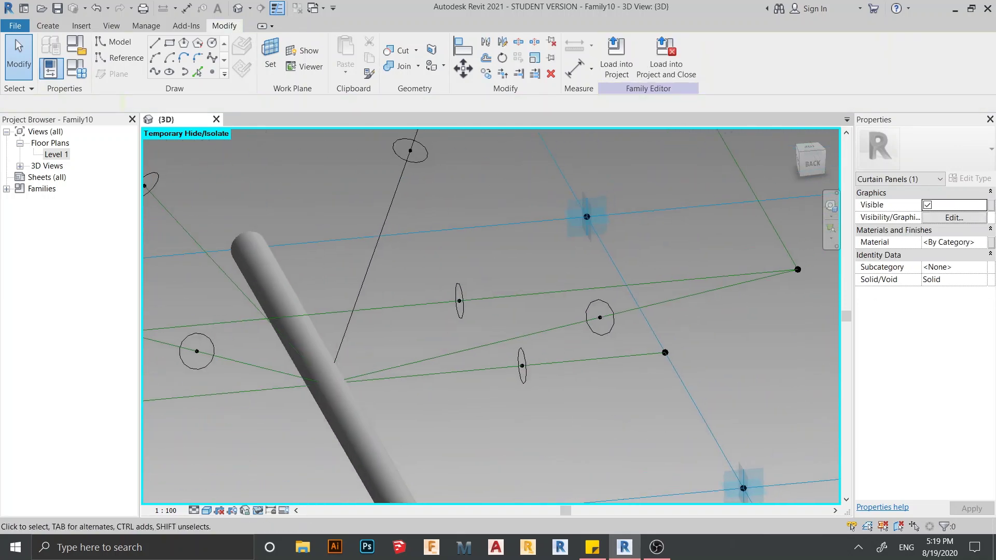
{"action": "middle_click_drag", "start_coordinate": [529, 408], "coordinate": [524, 376], "text": "shift"}
{"action": "scroll", "coordinate": [524, 375], "scroll_direction": "up", "scroll_amount": 1}
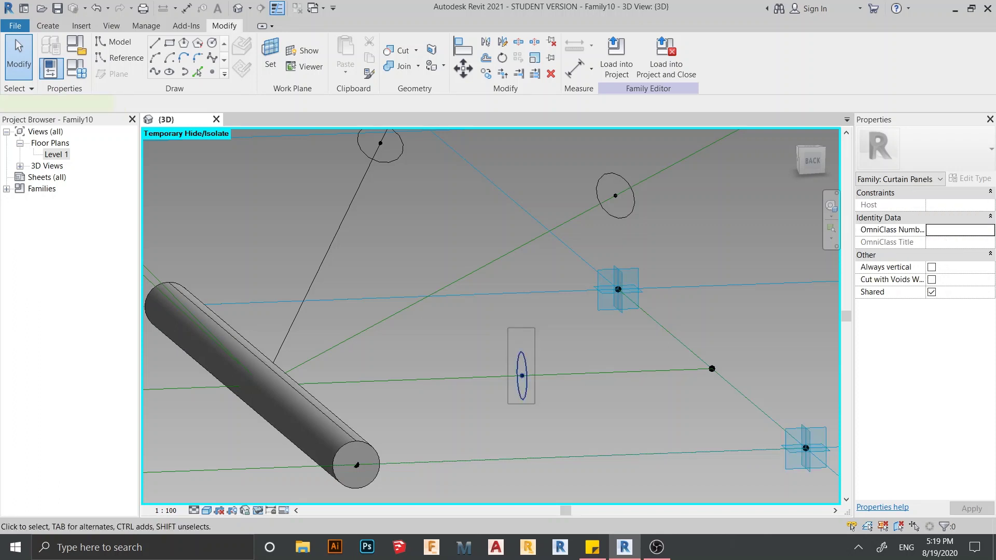
{"action": "left_click_drag", "start_coordinate": [535, 404], "coordinate": [535, 404]}
{"action": "left_click", "coordinate": [558, 373], "text": "ctrl"}
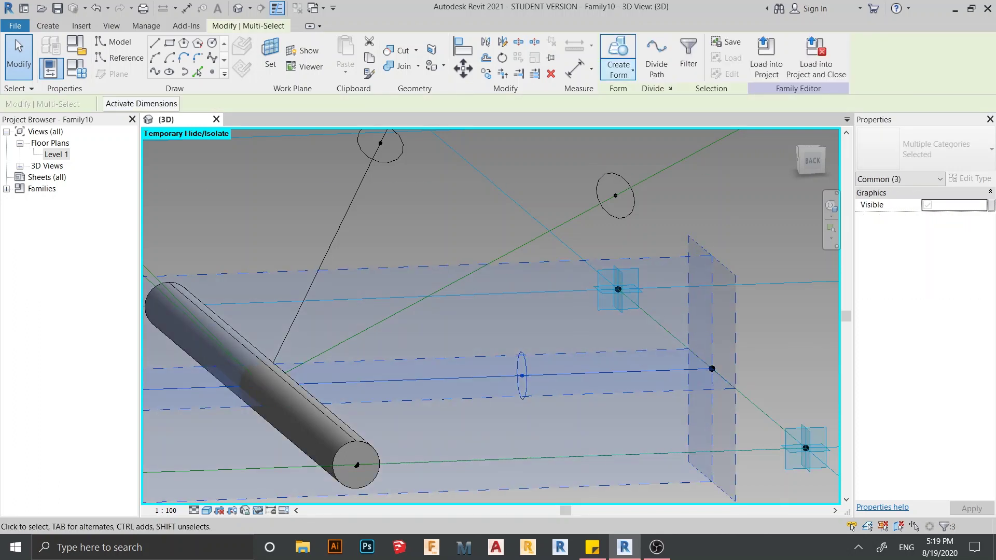
{"action": "left_click", "coordinate": [619, 65]}
{"action": "left_click", "coordinate": [599, 95]}
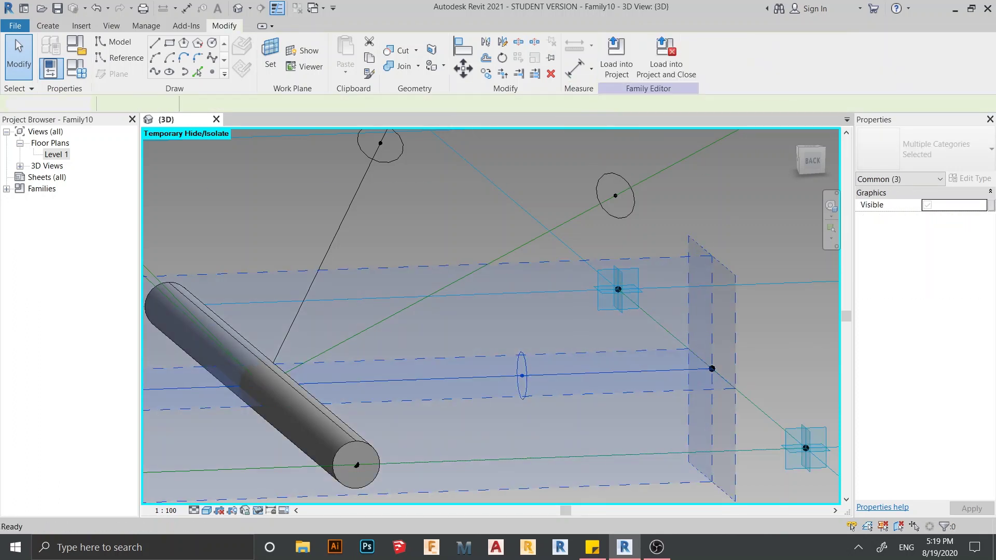
- Create a solid tube form from the first green diagonal reference line rising from the base centre and its hosted circle
{"action": "scroll", "coordinate": [665, 274], "scroll_direction": "down", "scroll_amount": 3}
{"action": "middle_click_drag", "start_coordinate": [666, 273], "coordinate": [662, 341], "text": "shift"}
{"action": "middle_click_drag", "start_coordinate": [661, 341], "coordinate": [735, 441]}
{"action": "scroll", "coordinate": [457, 333], "scroll_direction": "up", "scroll_amount": 6}
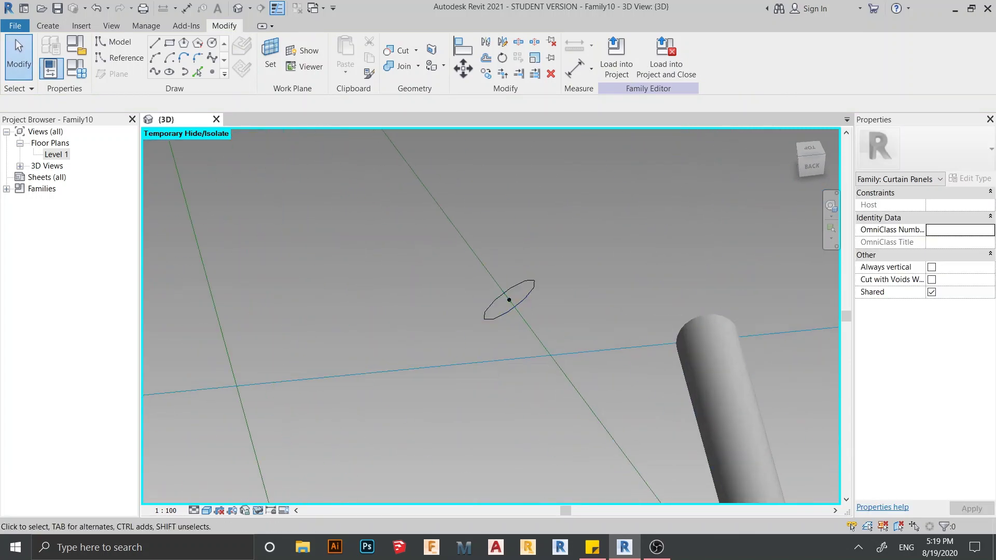
{"action": "left_click_drag", "start_coordinate": [483, 218], "coordinate": [543, 350]}
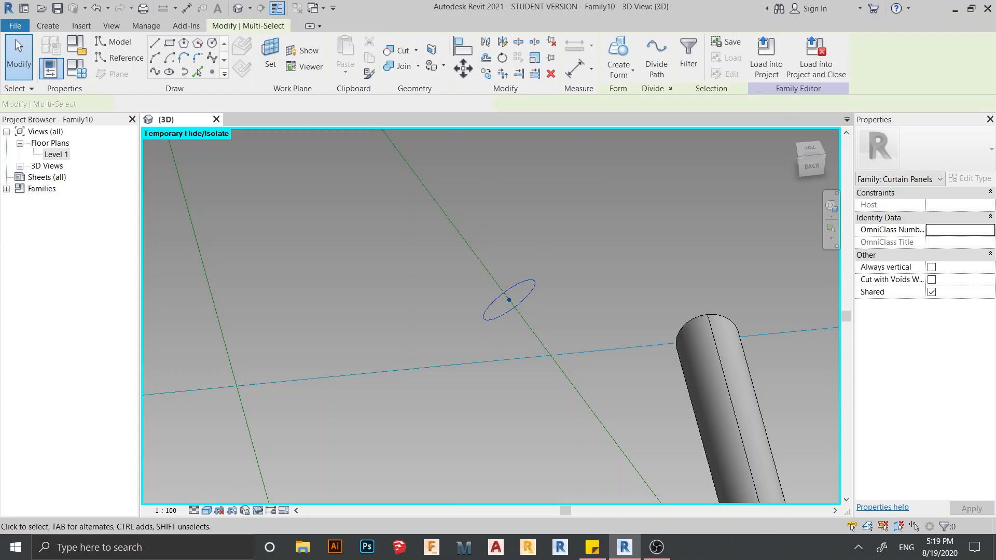
{"action": "left_click", "coordinate": [547, 350], "text": "ctrl"}
{"action": "left_click", "coordinate": [618, 70]}
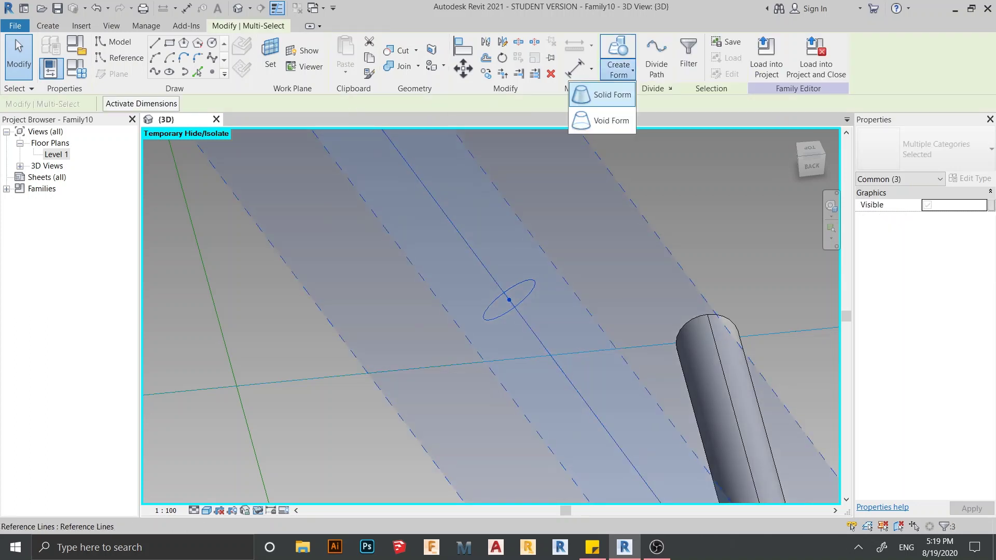
{"action": "left_click", "coordinate": [607, 94]}
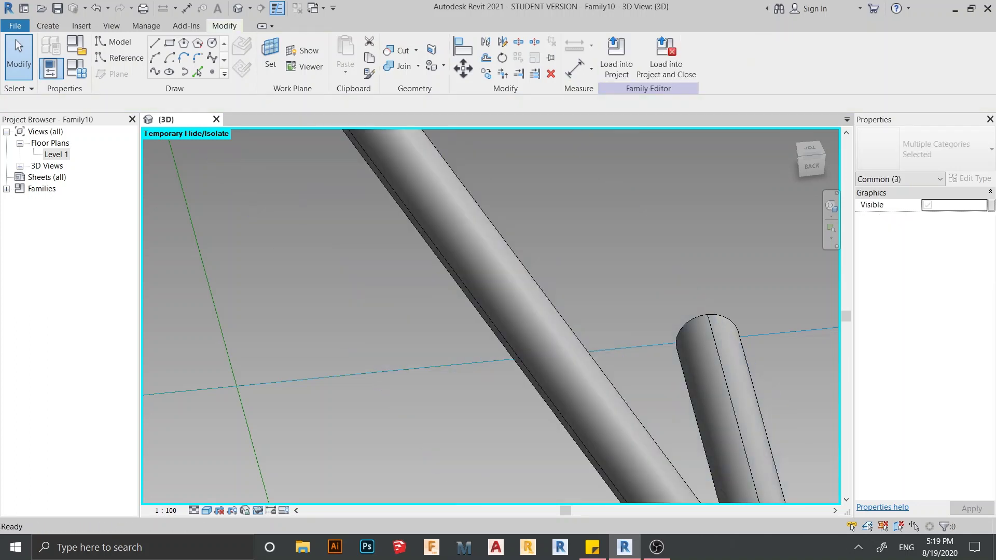
- Convert the black diagonal model line rising from the base centre into a reference line
{"action": "scroll", "coordinate": [662, 219], "scroll_direction": "down", "scroll_amount": 3}
{"action": "middle_click_drag", "start_coordinate": [694, 301], "coordinate": [539, 338]}
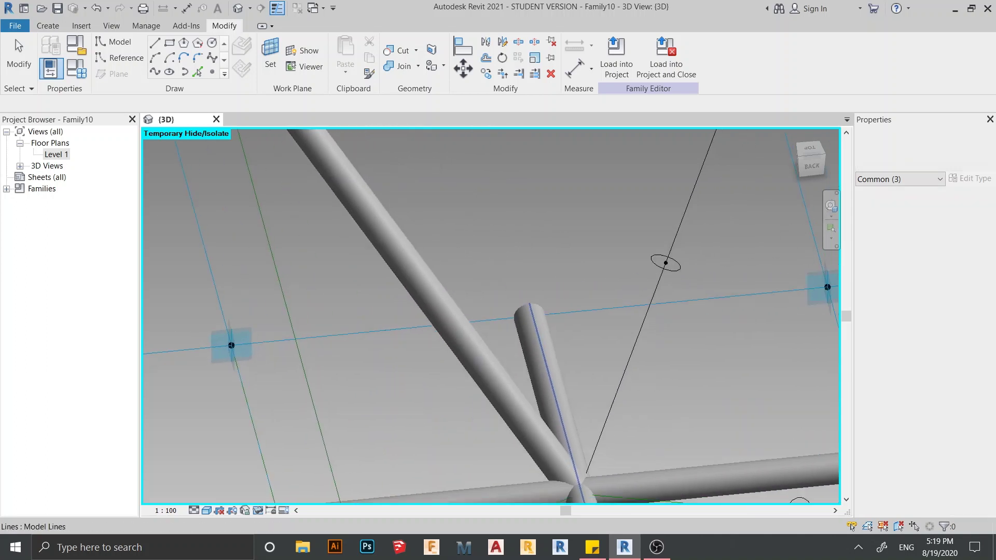
{"action": "scroll", "coordinate": [646, 289], "scroll_direction": "up", "scroll_amount": 1}
{"action": "left_click_drag", "start_coordinate": [623, 200], "coordinate": [697, 276]}
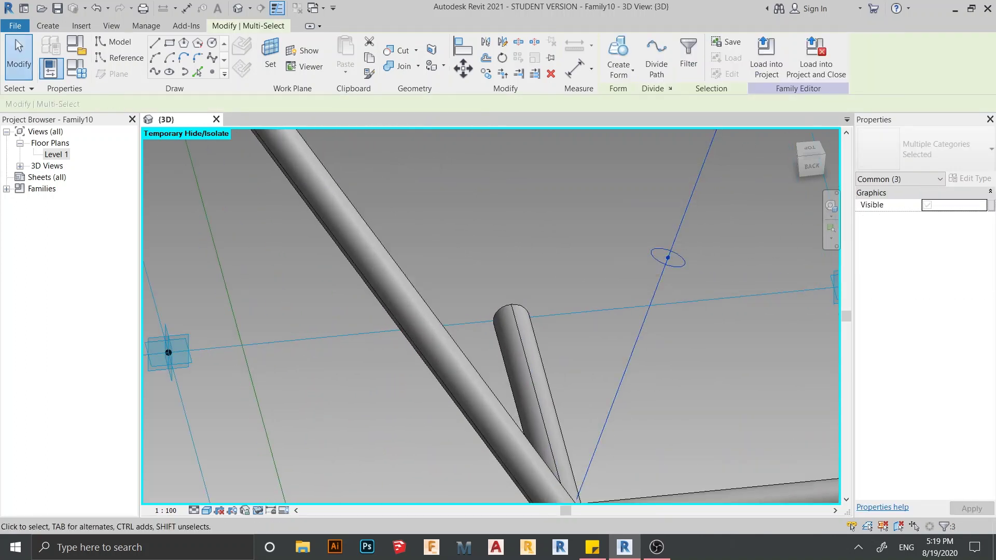
{"action": "key", "text": "Escape"}
{"action": "left_click", "coordinate": [644, 321]}
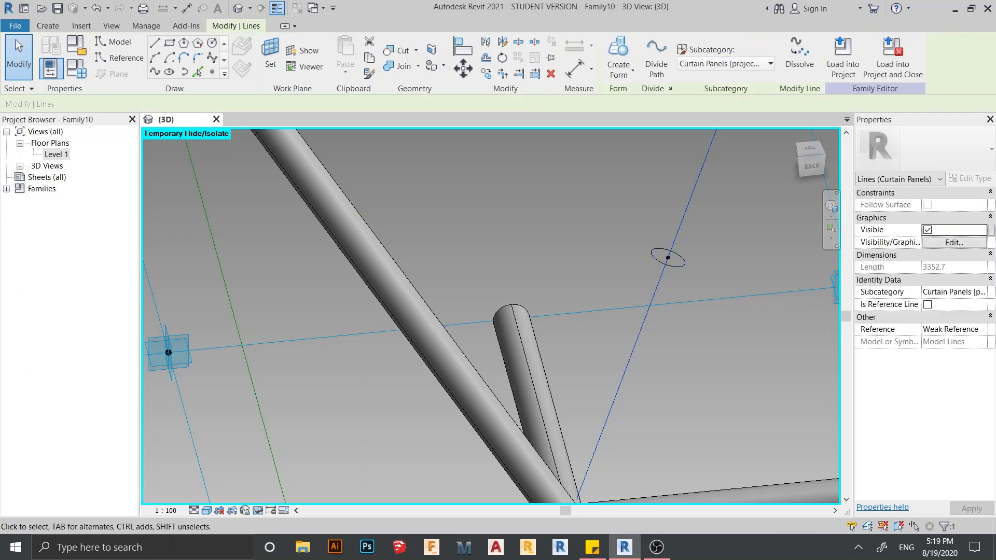
{"action": "left_click", "coordinate": [928, 304]}
{"action": "left_click", "coordinate": [15, 40]}
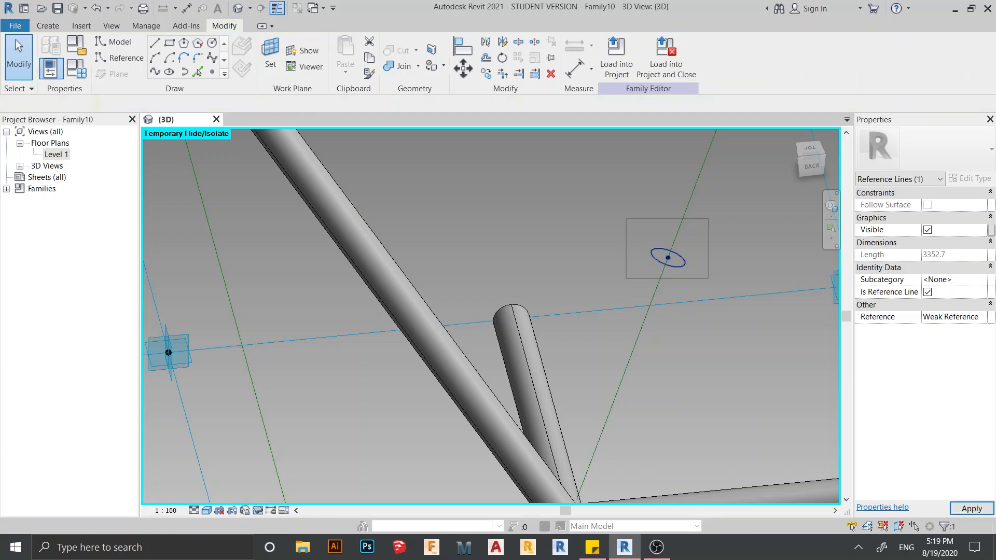
- Create a solid tube form from the converted diagonal reference line and the circle hosted on it
{"action": "left_click", "coordinate": [668, 257]}
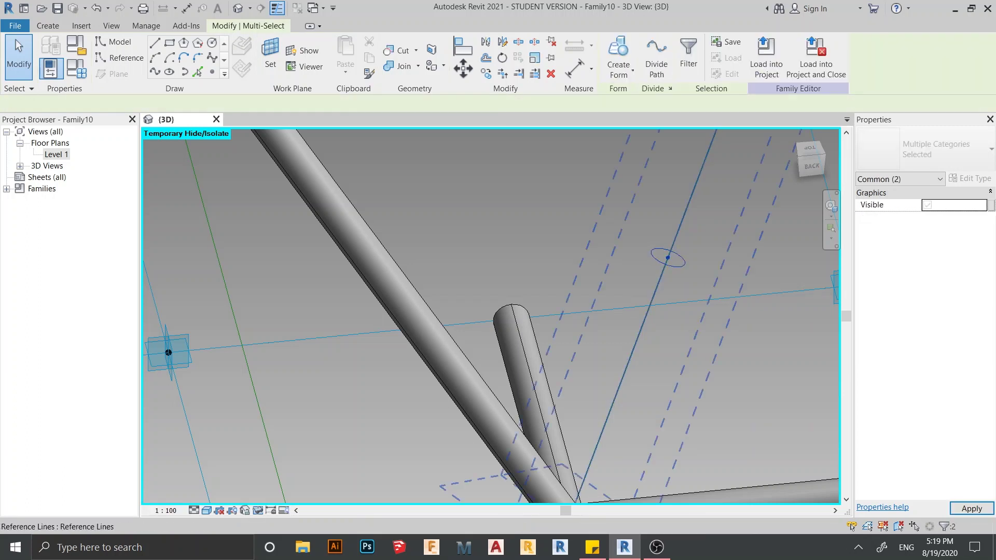
{"action": "left_click", "coordinate": [619, 69]}
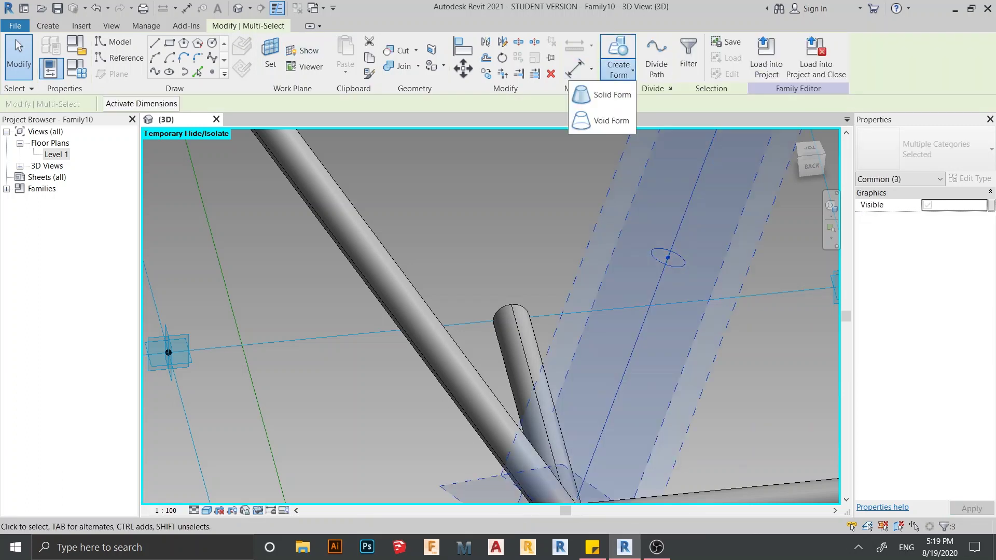
{"action": "left_click", "coordinate": [611, 95]}
- Create a solid tube form from the third diagonal reference line and its hosted circle
{"action": "scroll", "coordinate": [570, 244], "scroll_direction": "down", "scroll_amount": 3}
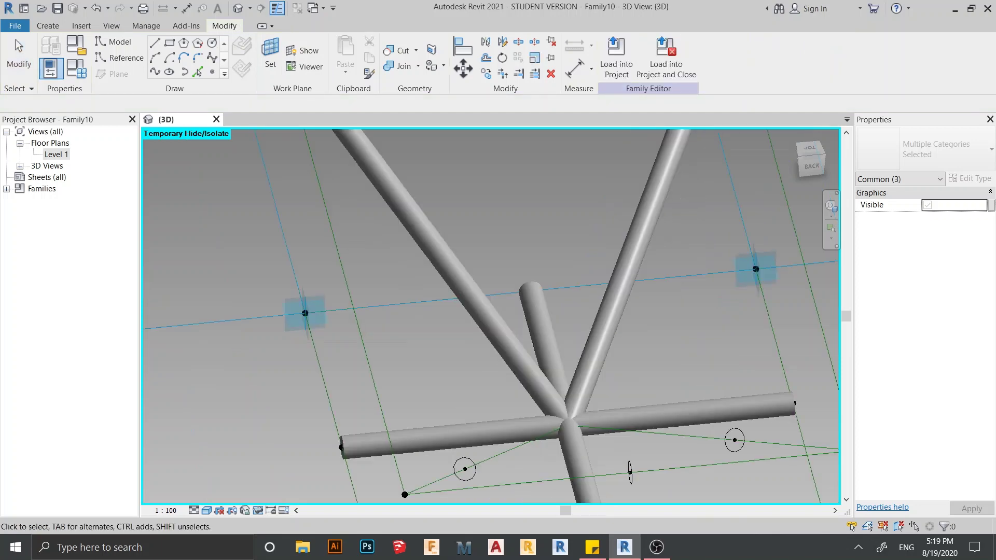
{"action": "middle_click_drag", "start_coordinate": [617, 270], "coordinate": [441, 288], "text": "shift"}
{"action": "scroll", "coordinate": [417, 340], "scroll_direction": "up", "scroll_amount": 3}
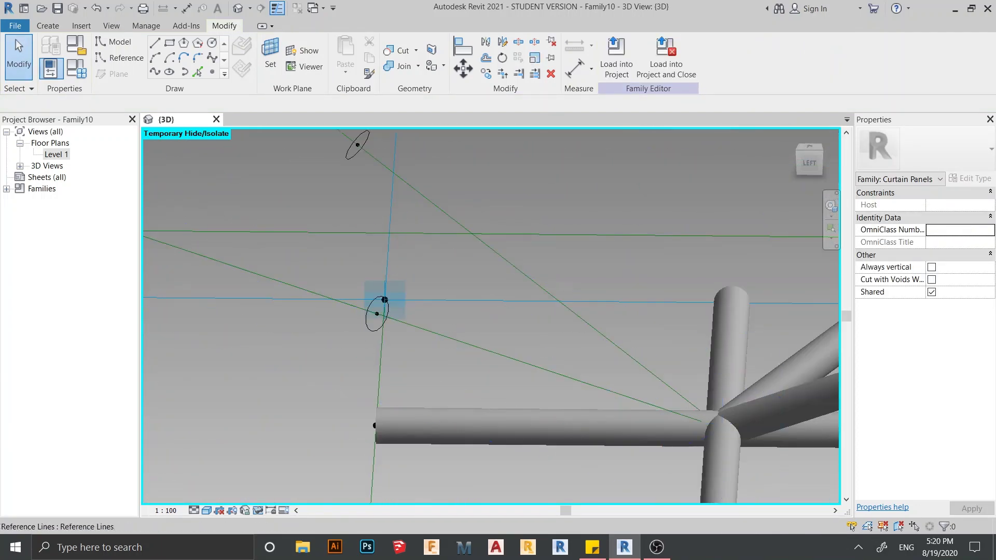
{"action": "middle_click_drag", "start_coordinate": [415, 340], "coordinate": [319, 272], "text": "shift"}
{"action": "scroll", "coordinate": [319, 273], "scroll_direction": "up", "scroll_amount": 1}
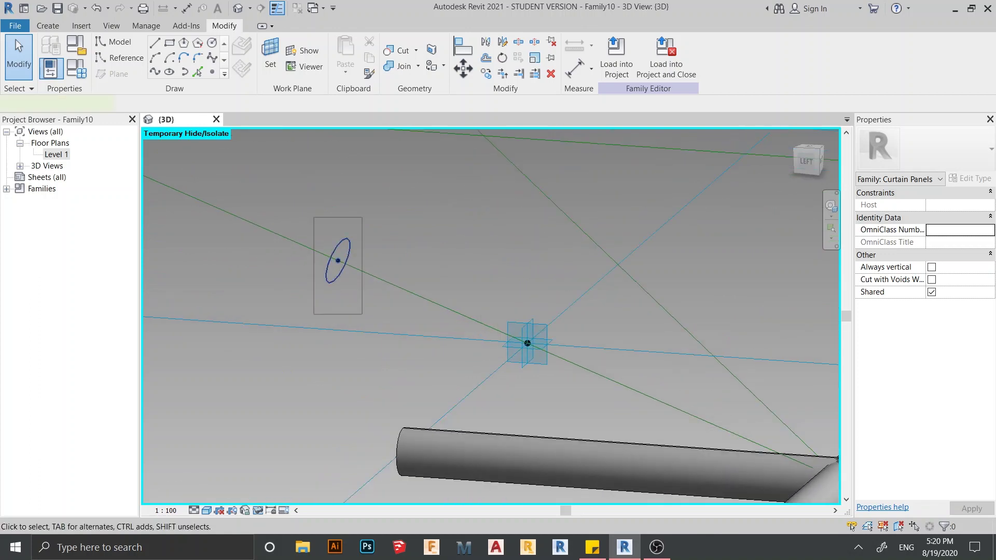
{"action": "left_click_drag", "start_coordinate": [362, 314], "coordinate": [363, 314]}
{"action": "left_click", "coordinate": [415, 294], "text": "ctrl"}
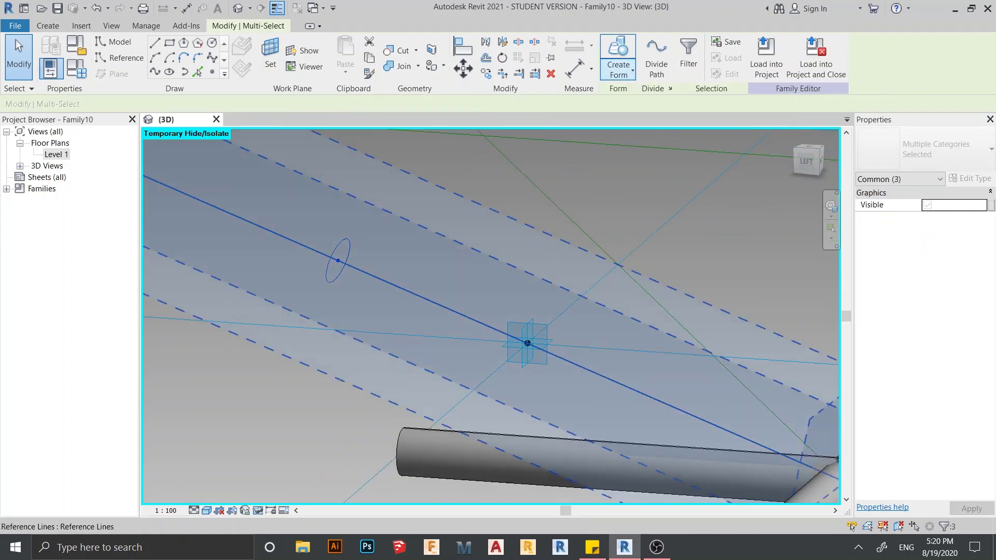
{"action": "left_click", "coordinate": [618, 71]}
{"action": "left_click", "coordinate": [611, 95]}
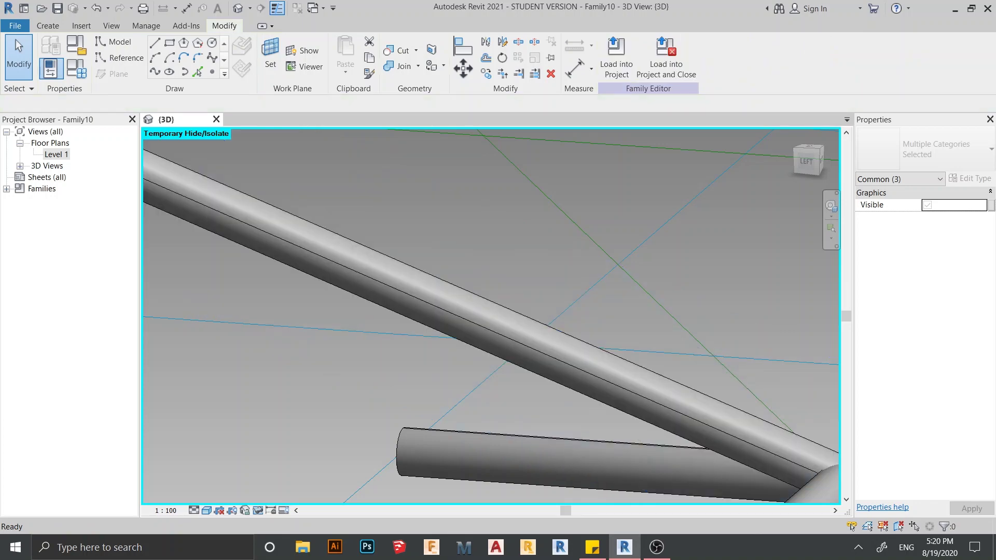
- Create a solid tube form from the last remaining diagonal reference line and its hosted circle
{"action": "scroll", "coordinate": [474, 205], "scroll_direction": "down", "scroll_amount": 4}
{"action": "middle_click_drag", "start_coordinate": [475, 205], "coordinate": [444, 328]}
{"action": "middle_click_drag", "start_coordinate": [402, 260], "coordinate": [413, 277], "text": "shift"}
{"action": "scroll", "coordinate": [411, 265], "scroll_direction": "up", "scroll_amount": 3}
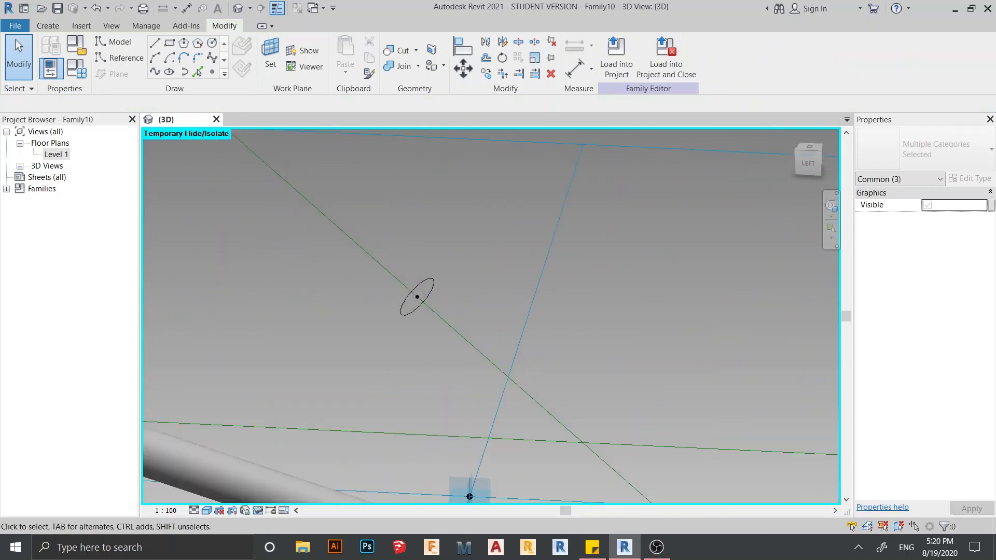
{"action": "left_click_drag", "start_coordinate": [389, 232], "coordinate": [448, 348]}
{"action": "key", "text": "ctrl+z"}
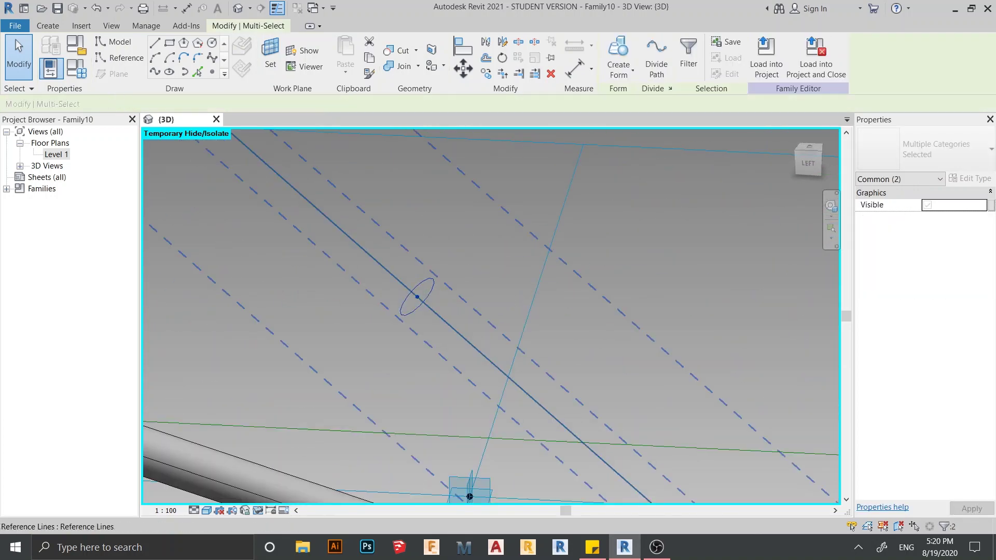
{"action": "left_click", "coordinate": [618, 65]}
{"action": "left_click", "coordinate": [611, 93]}
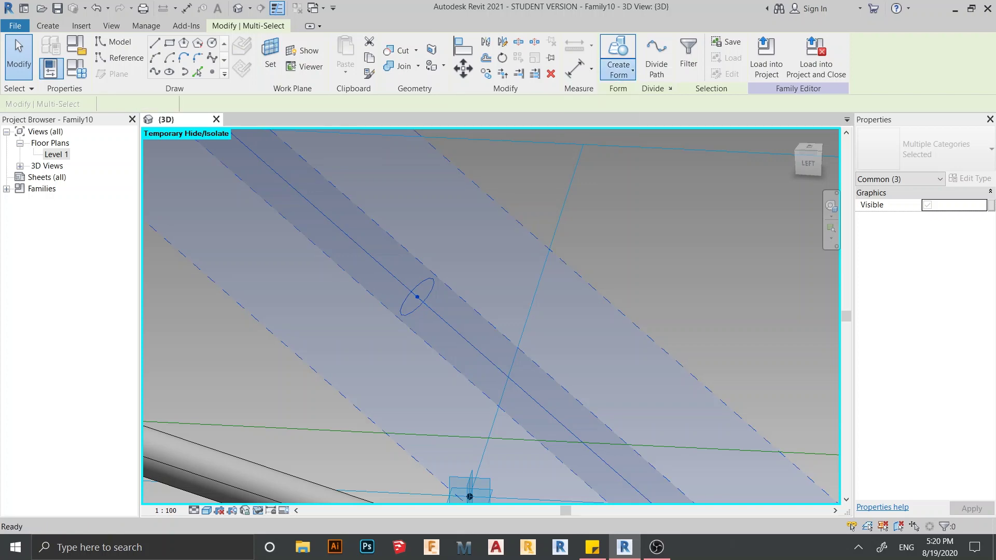
- Try to create a solid tube along a single raised edge from its reference line and hosted circle
{"action": "scroll", "coordinate": [664, 279], "scroll_direction": "down", "scroll_amount": 2}
{"action": "middle_click_drag", "start_coordinate": [644, 265], "coordinate": [535, 293], "text": "shift"}
{"action": "scroll", "coordinate": [520, 191], "scroll_direction": "up", "scroll_amount": 4}
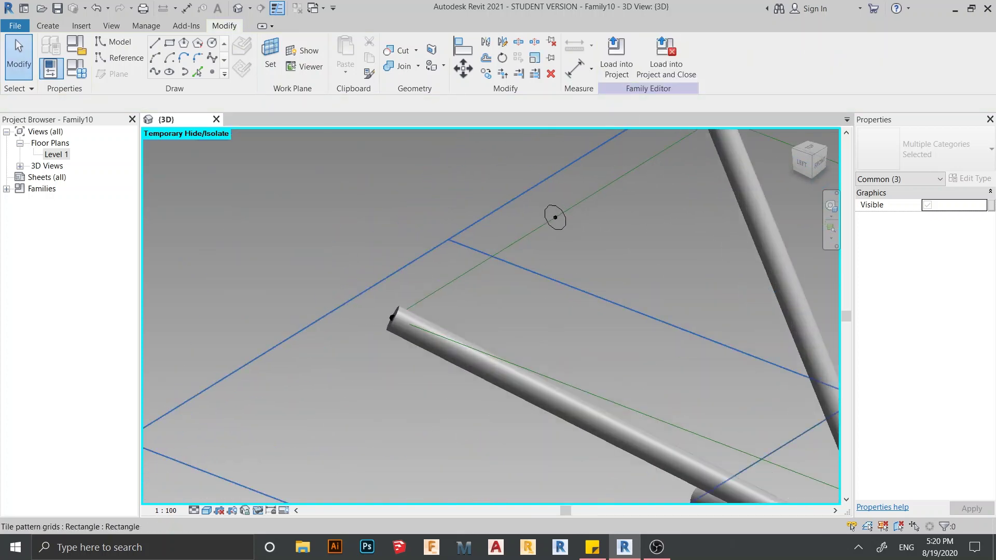
{"action": "scroll", "coordinate": [548, 208], "scroll_direction": "up", "scroll_amount": 2}
{"action": "left_click_drag", "start_coordinate": [556, 205], "coordinate": [617, 273]}
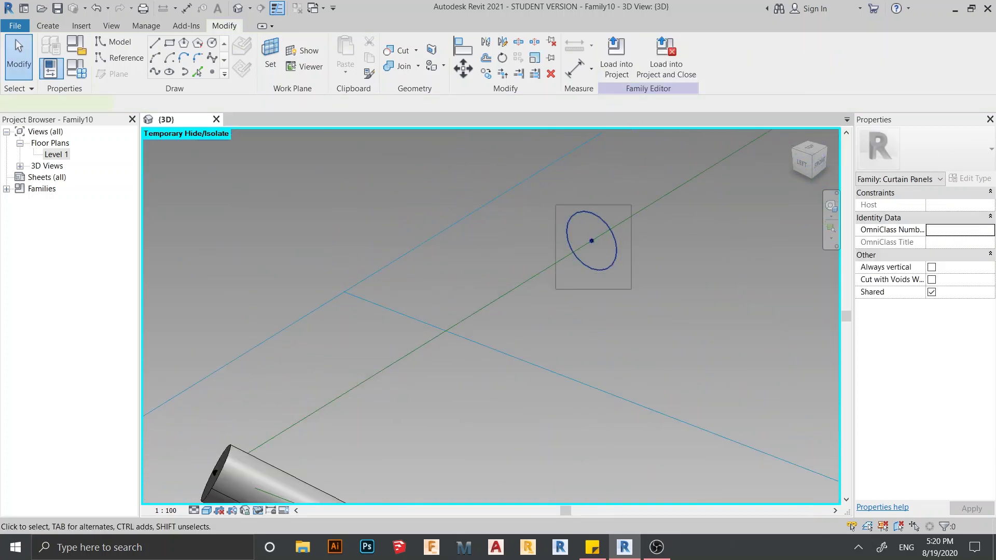
{"action": "left_click", "coordinate": [539, 273], "text": "ctrl"}
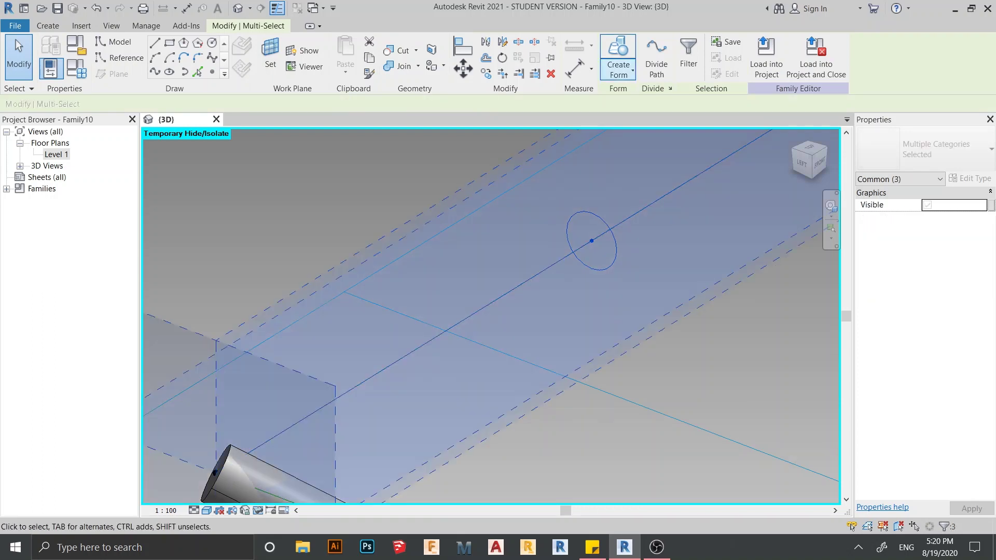
{"action": "left_click", "coordinate": [618, 71]}
{"action": "left_click", "coordinate": [610, 95]}
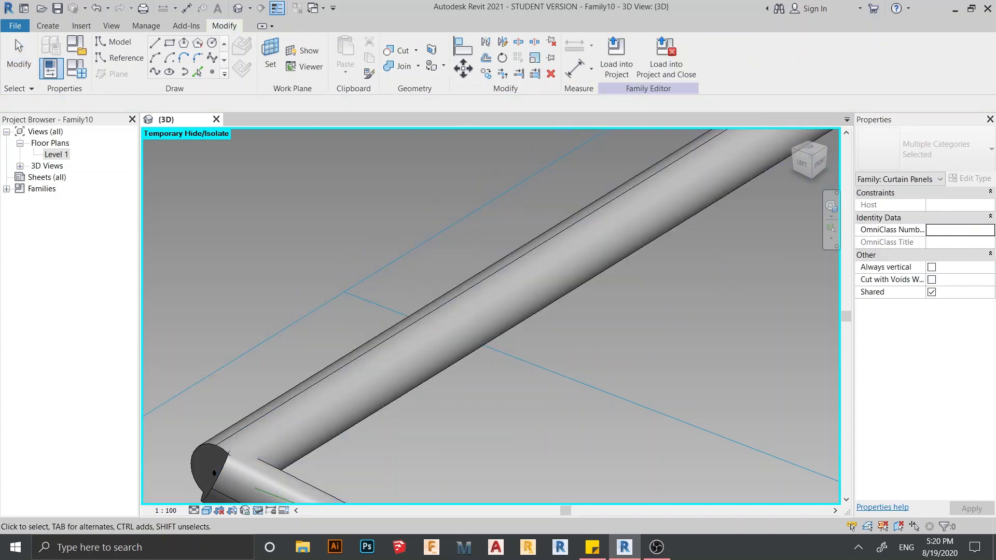
{"action": "scroll", "coordinate": [285, 304], "scroll_direction": "down", "scroll_amount": 2}
{"action": "key", "text": "ctrl+z"}
- Create one solid tube form around the raised frame from the edge circle and all four raised edge reference lines
{"action": "scroll", "coordinate": [614, 305], "scroll_direction": "down", "scroll_amount": 2}
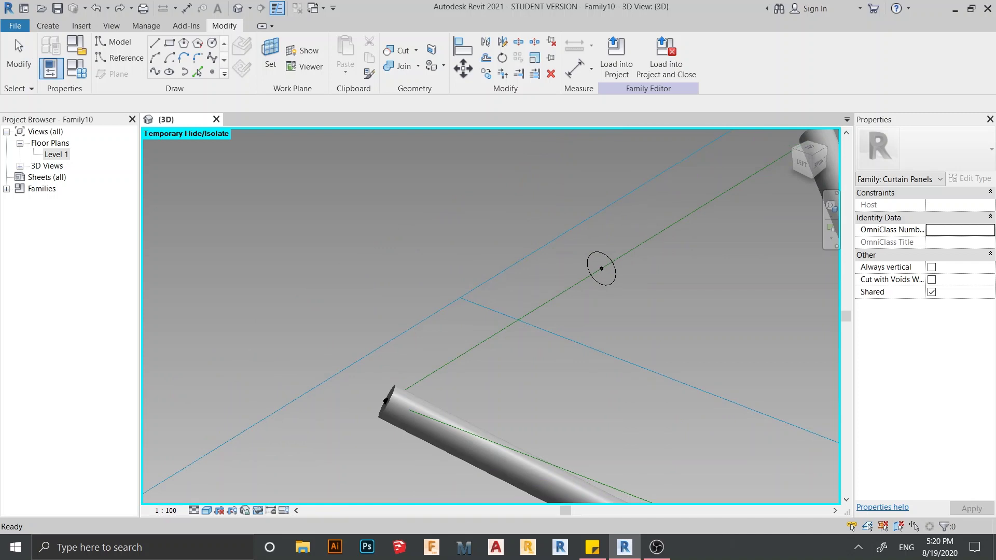
{"action": "scroll", "coordinate": [587, 301], "scroll_direction": "down", "scroll_amount": 2}
{"action": "middle_click_drag", "start_coordinate": [587, 301], "coordinate": [453, 283]}
{"action": "scroll", "coordinate": [447, 283], "scroll_direction": "up", "scroll_amount": 2}
{"action": "left_click_drag", "start_coordinate": [366, 224], "coordinate": [434, 274]}
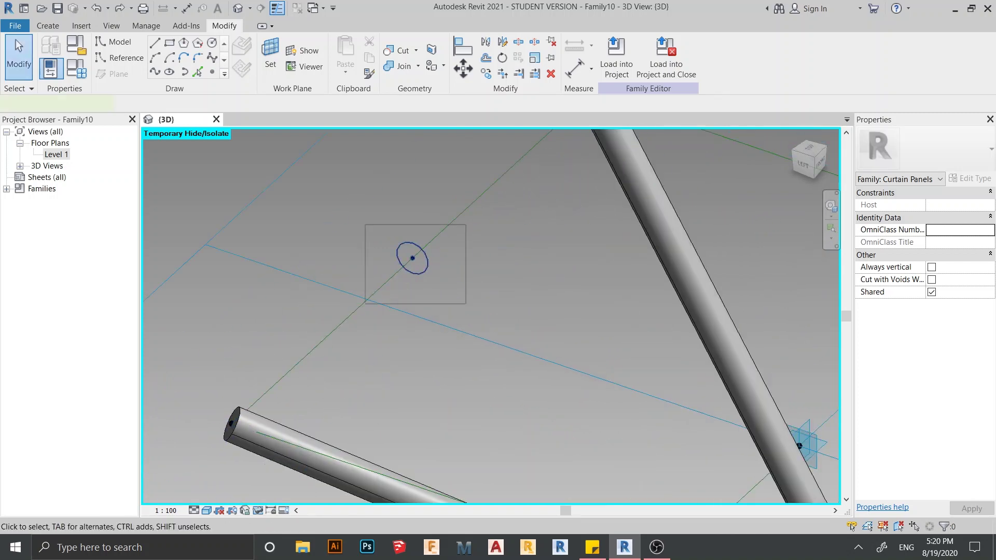
{"action": "left_click_drag", "start_coordinate": [465, 304], "coordinate": [467, 305]}
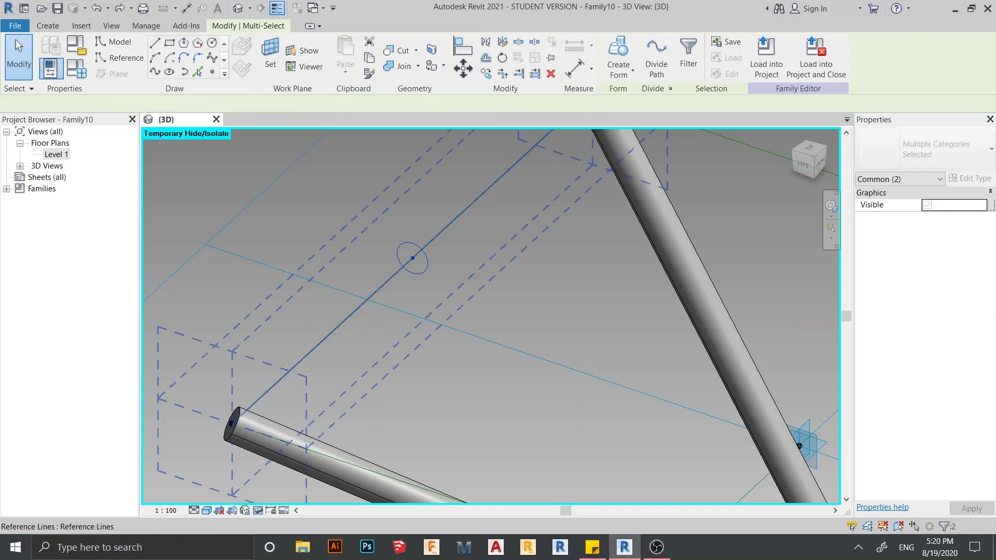
{"action": "scroll", "coordinate": [467, 303], "scroll_direction": "down", "scroll_amount": 2}
{"action": "middle_click_drag", "start_coordinate": [467, 304], "coordinate": [285, 348]}
{"action": "scroll", "coordinate": [336, 217], "scroll_direction": "down", "scroll_amount": 4}
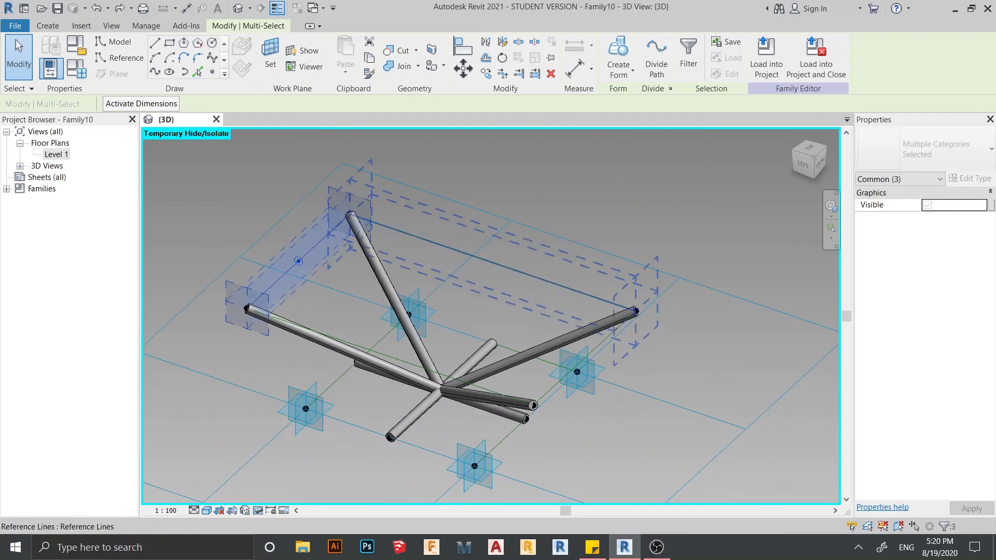
{"action": "left_click", "coordinate": [559, 286], "text": "ctrl"}
{"action": "middle_click_drag", "start_coordinate": [540, 301], "coordinate": [617, 298], "text": "shift"}
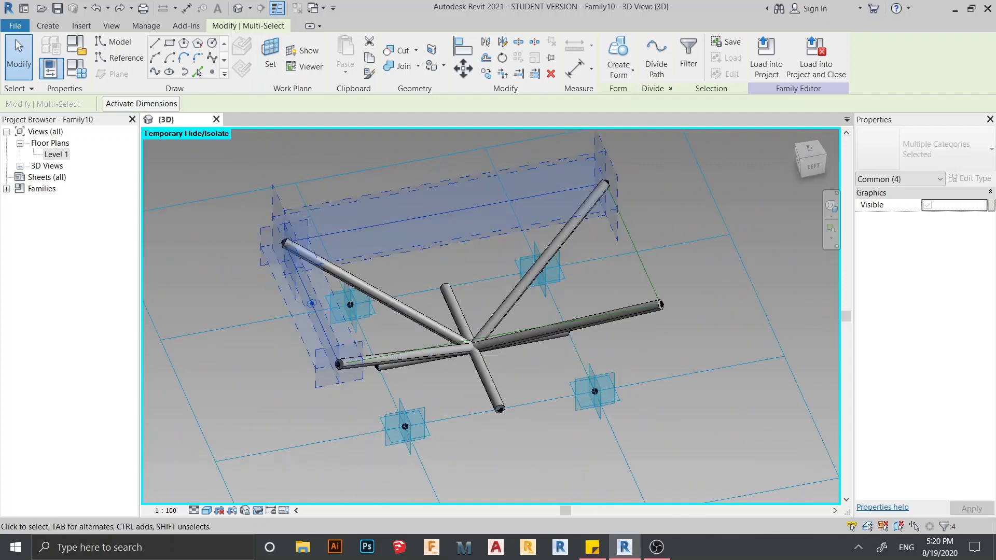
{"action": "left_click", "coordinate": [636, 250], "text": "ctrl"}
{"action": "middle_click_drag", "start_coordinate": [467, 300], "coordinate": [704, 368], "text": "shift"}
{"action": "scroll", "coordinate": [585, 370], "scroll_direction": "up", "scroll_amount": 2}
{"action": "left_click", "coordinate": [580, 317], "text": "ctrl"}
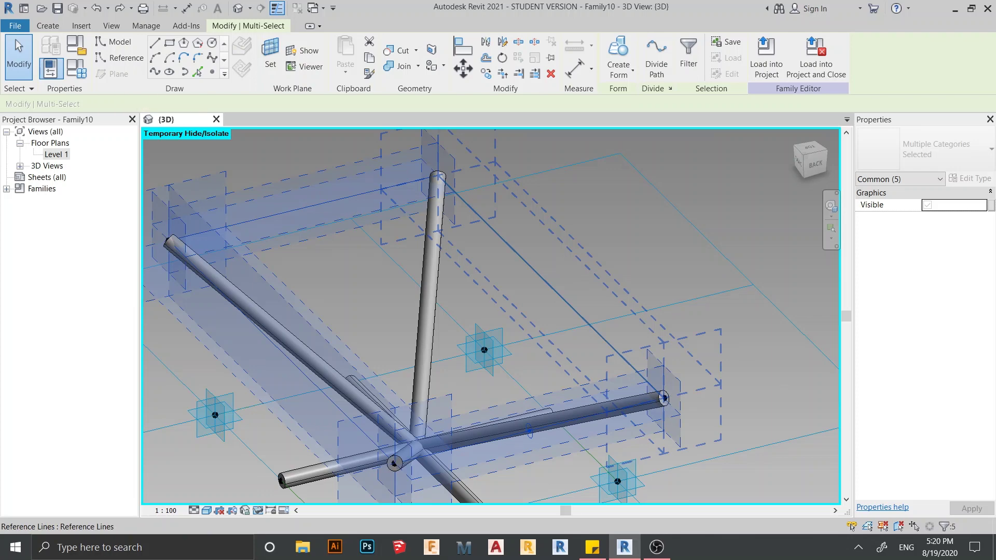
{"action": "left_click", "coordinate": [555, 291], "text": "ctrl"}
{"action": "scroll", "coordinate": [607, 254], "scroll_direction": "down", "scroll_amount": 2}
{"action": "middle_click_drag", "start_coordinate": [607, 254], "coordinate": [473, 225], "text": "shift"}
{"action": "left_click", "coordinate": [618, 72]}
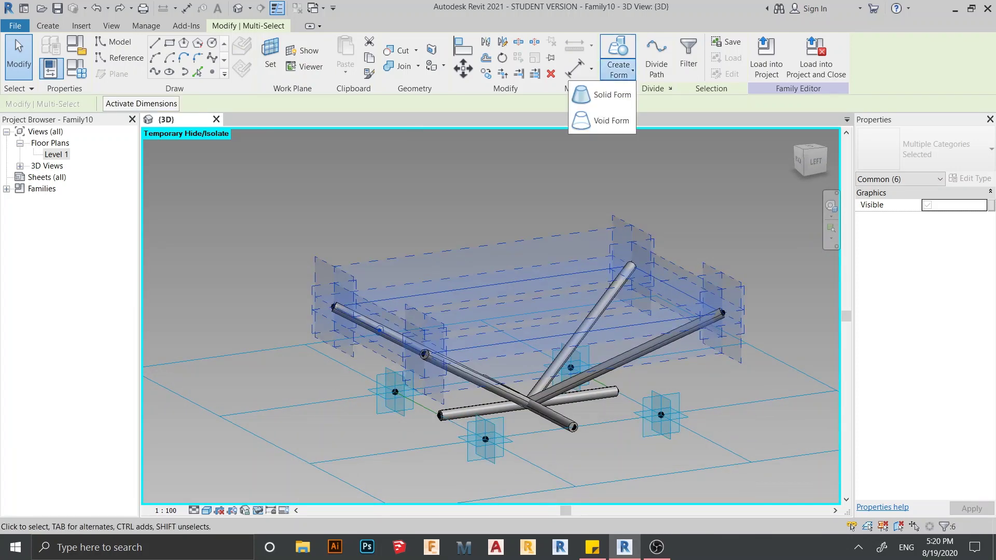
{"action": "left_click", "coordinate": [601, 94]}
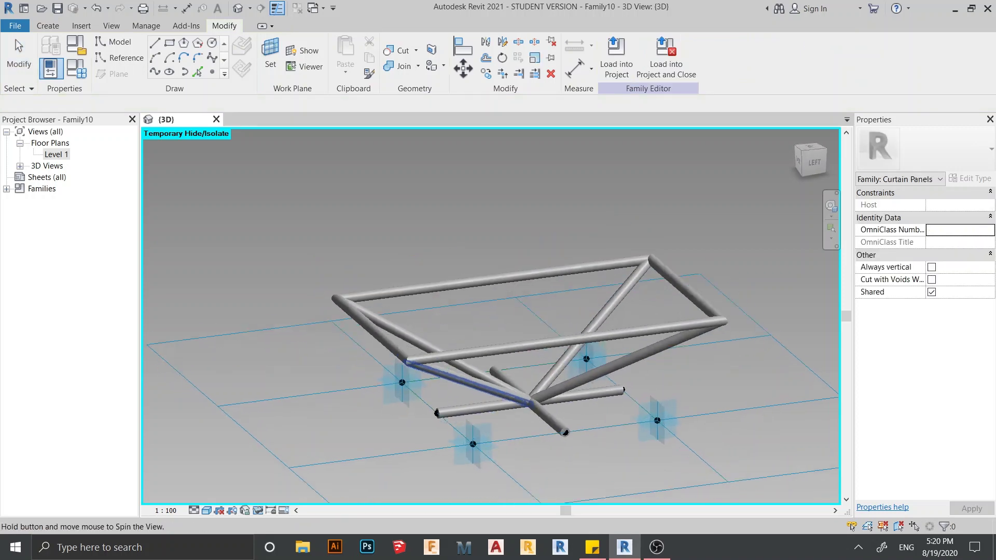
- Examine the joints and tubes of the whole frame from several sides
{"action": "scroll", "coordinate": [379, 326], "scroll_direction": "up", "scroll_amount": 5}
{"action": "middle_click_drag", "start_coordinate": [518, 283], "coordinate": [397, 251], "text": "shift"}
{"action": "scroll", "coordinate": [445, 293], "scroll_direction": "down", "scroll_amount": 1}
{"action": "scroll", "coordinate": [444, 270], "scroll_direction": "down", "scroll_amount": 1}
{"action": "middle_click_drag", "start_coordinate": [586, 311], "coordinate": [558, 327], "text": "shift"}
{"action": "middle_click_drag", "start_coordinate": [617, 394], "coordinate": [658, 311]}
{"action": "scroll", "coordinate": [612, 358], "scroll_direction": "down", "scroll_amount": 1}
{"action": "middle_click_drag", "start_coordinate": [498, 441], "coordinate": [343, 537], "text": "shift"}
- Reset the temporary hide/isolate in the 3D view and check the complete tube panel around its adaptive points
{"action": "left_click", "coordinate": [258, 511]}
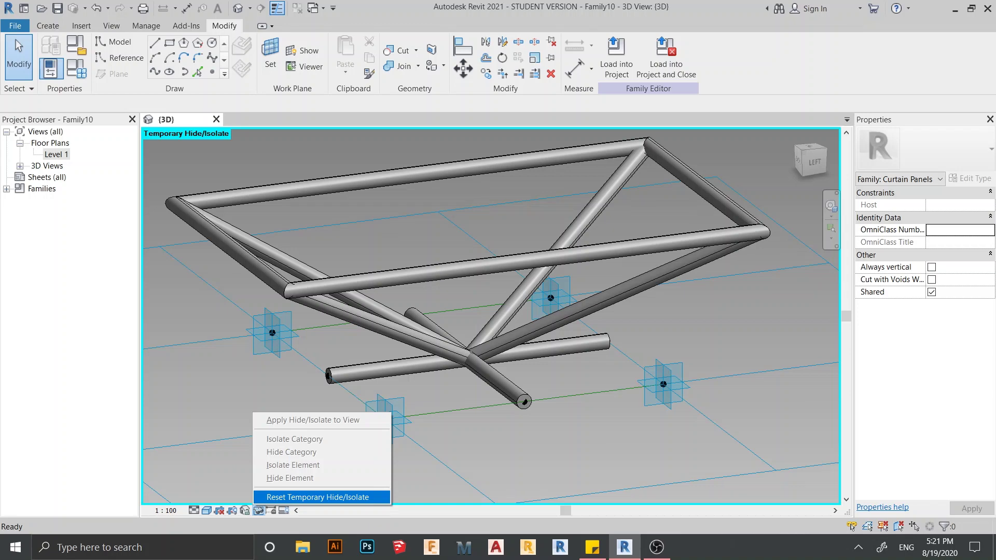
{"action": "left_click", "coordinate": [318, 498]}
{"action": "scroll", "coordinate": [617, 404], "scroll_direction": "down", "scroll_amount": 3}
{"action": "middle_click_drag", "start_coordinate": [616, 405], "coordinate": [578, 345], "text": "shift"}
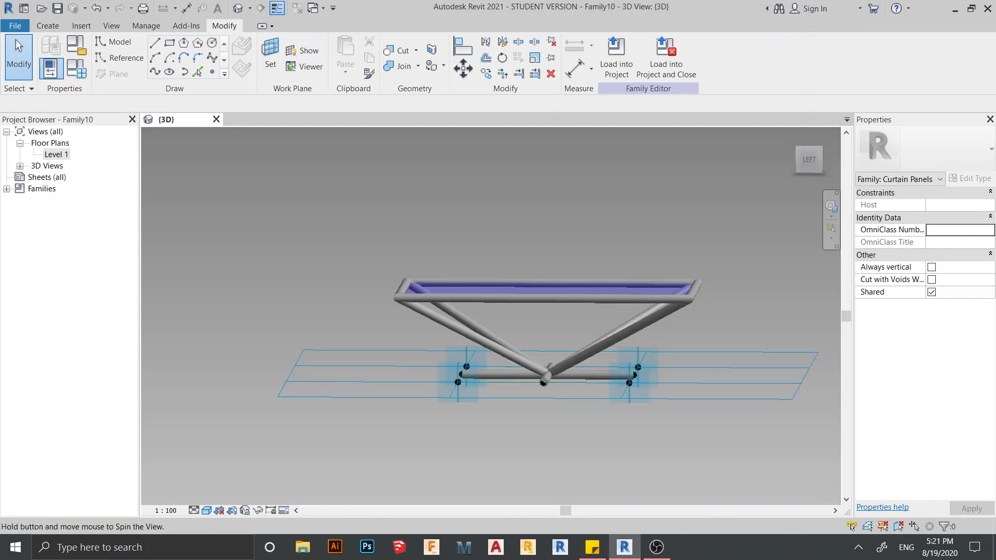
{"action": "middle_click_drag", "start_coordinate": [576, 275], "coordinate": [490, 306], "text": "shift"}
{"action": "scroll", "coordinate": [500, 374], "scroll_direction": "up", "scroll_amount": 5}
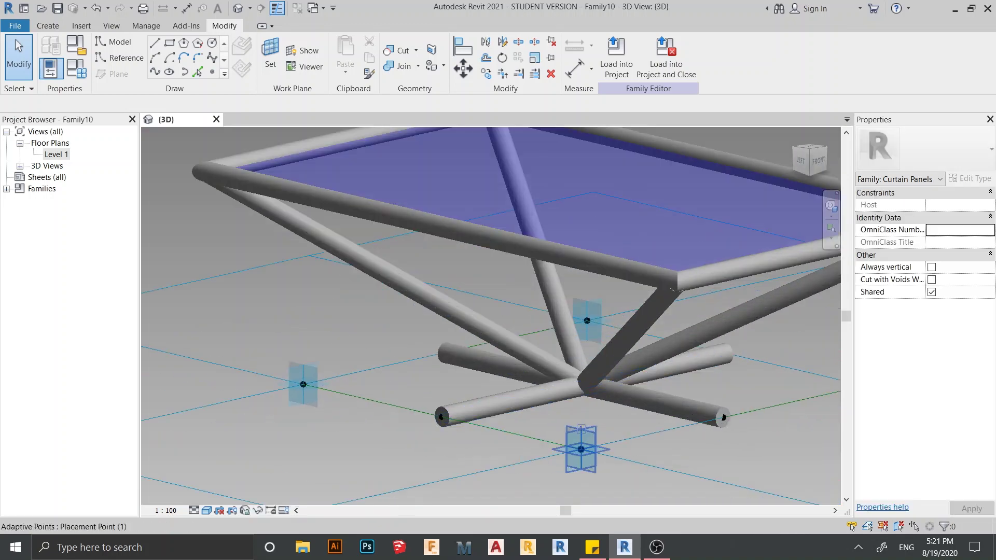
{"action": "middle_click_drag", "start_coordinate": [584, 441], "coordinate": [542, 423], "text": "shift"}
{"action": "scroll", "coordinate": [611, 409], "scroll_direction": "down", "scroll_amount": 1}
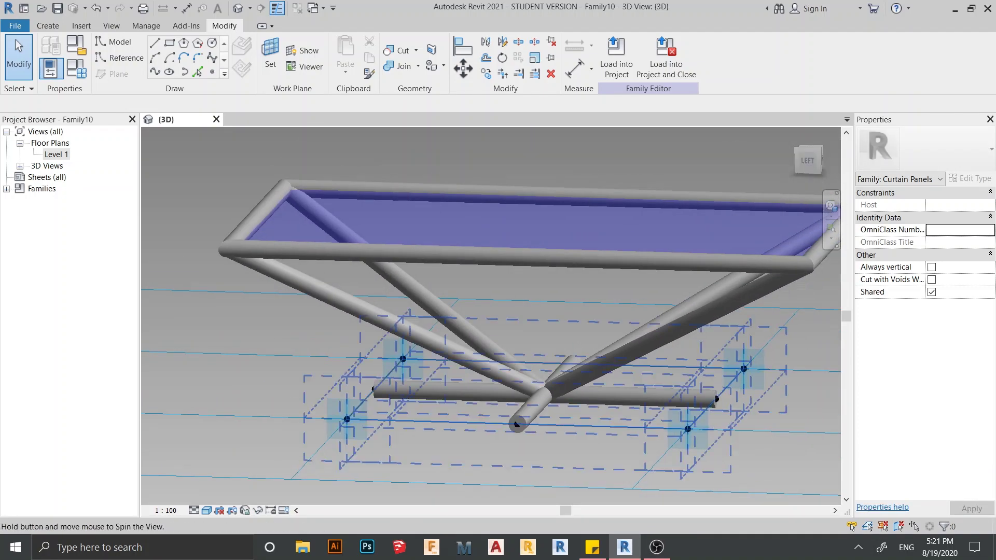
{"action": "middle_click_drag", "start_coordinate": [563, 378], "coordinate": [555, 366], "text": "shift"}
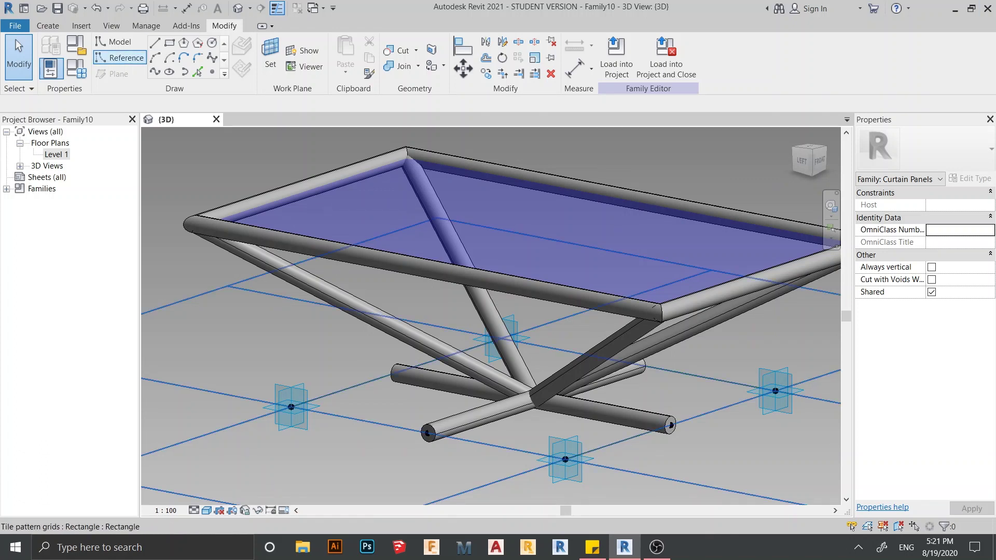
- Create a new conceptual mass family from the mass template in the English Conceptual Mass folder
{"action": "left_click", "coordinate": [15, 25]}
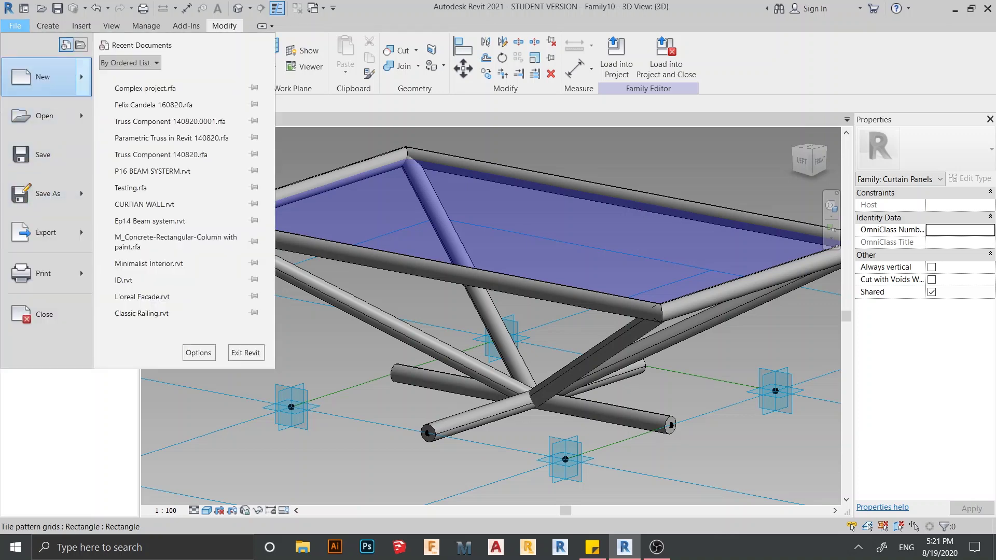
{"action": "mouse_move", "coordinate": [42, 76]}
{"action": "left_click", "coordinate": [133, 120]}
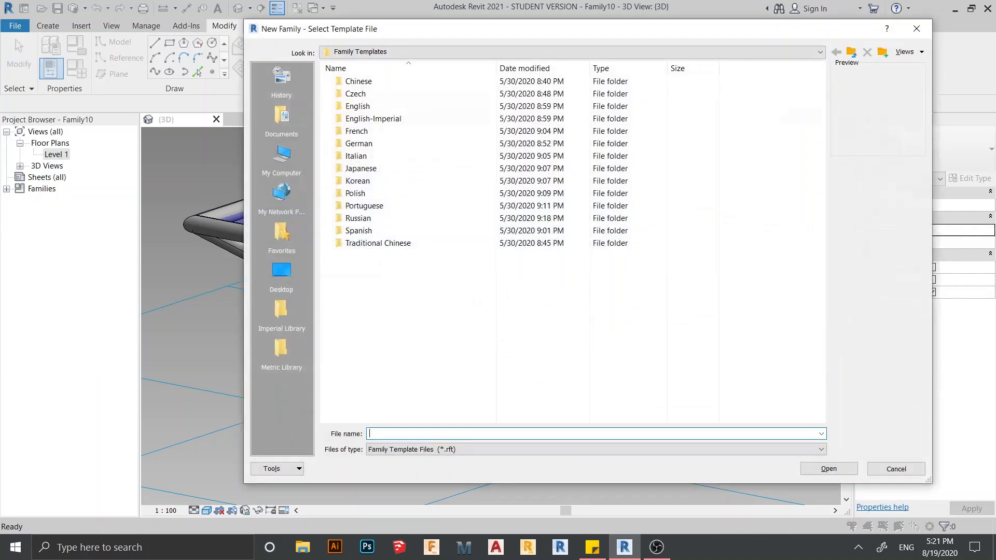
{"action": "double_click", "coordinate": [358, 105]}
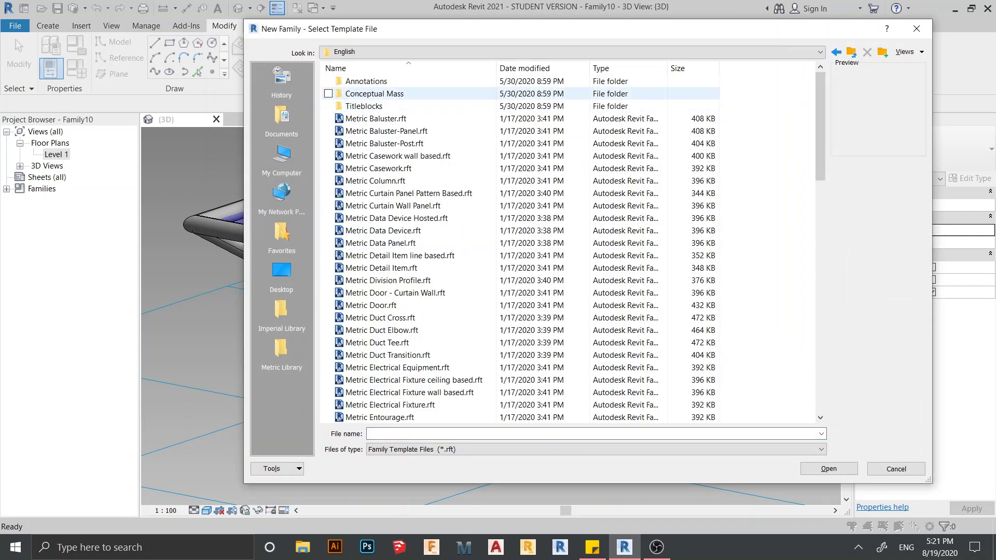
{"action": "double_click", "coordinate": [373, 94]}
{"action": "double_click", "coordinate": [378, 81]}
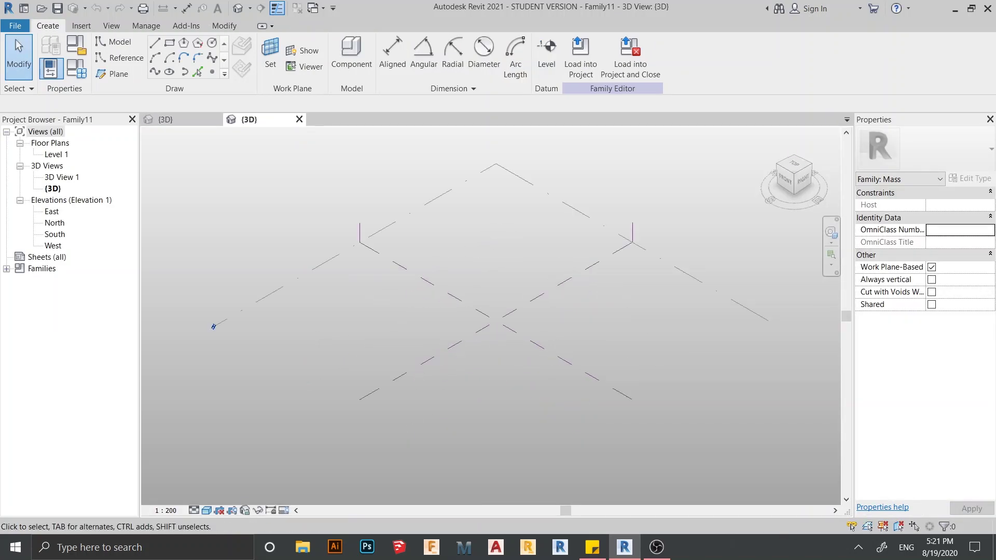
- In the Level 1 plan, draw a horizontal reference plane 5000 above centre and a vertical one about 5267 left of centre
{"action": "double_click", "coordinate": [56, 154]}
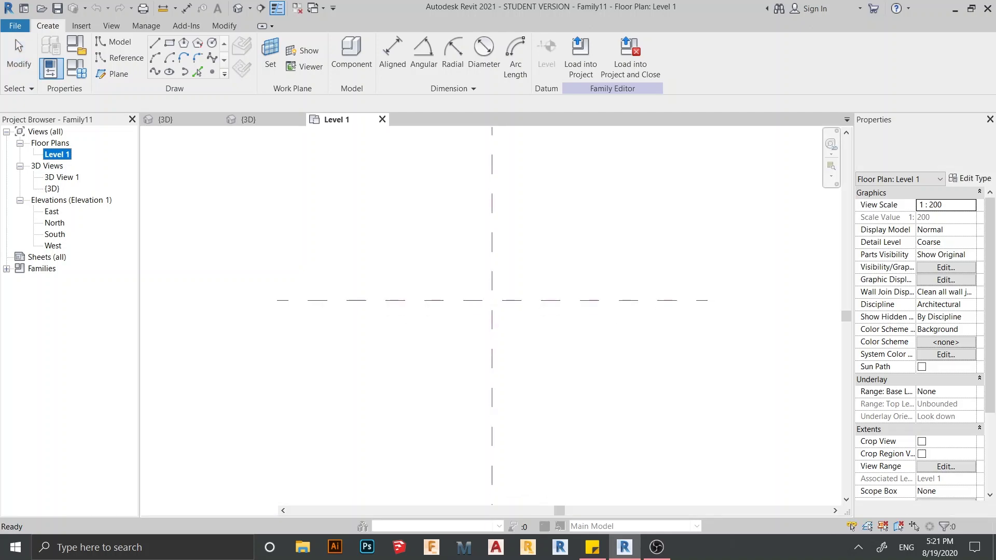
{"action": "key", "text": "r"}
{"action": "key", "text": "p"}
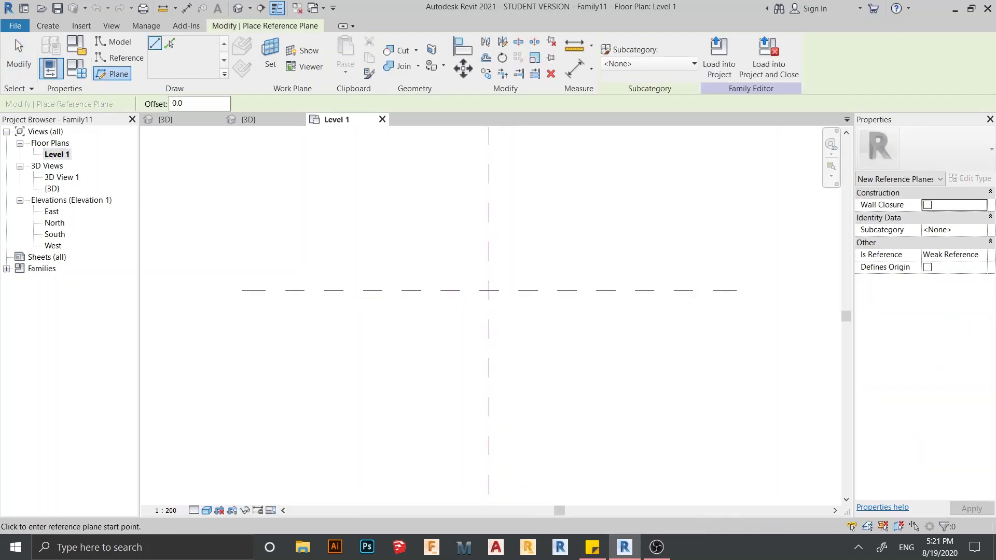
{"action": "left_click", "coordinate": [241, 263]}
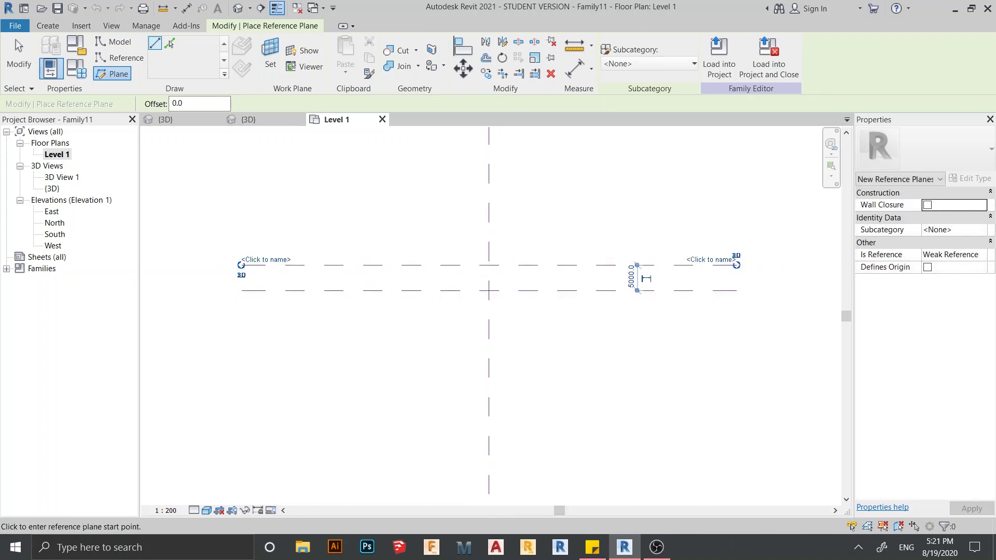
{"action": "left_click", "coordinate": [461, 495]}
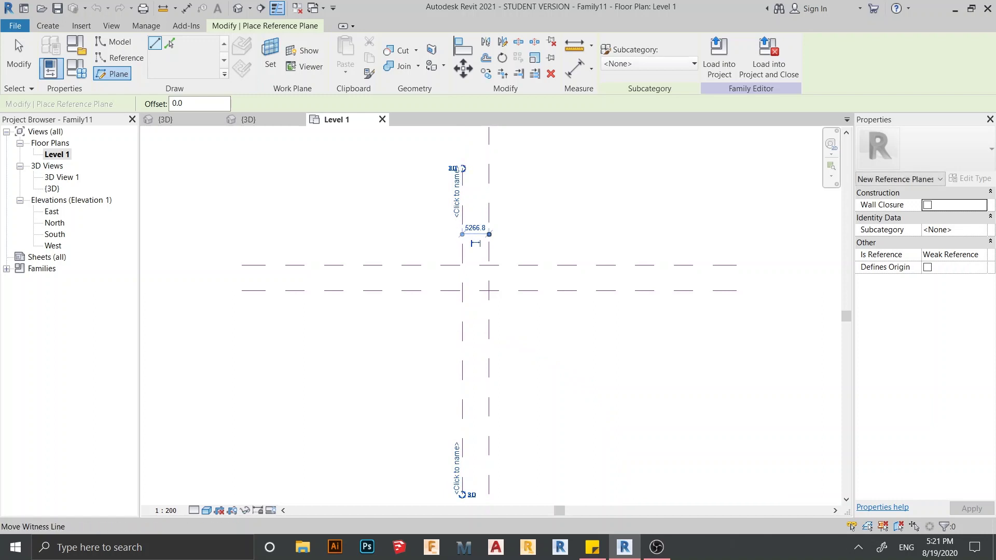
- Set the new vertical reference plane's distance from the vertical centre plane to 5000
{"action": "left_click", "coordinate": [475, 228]}
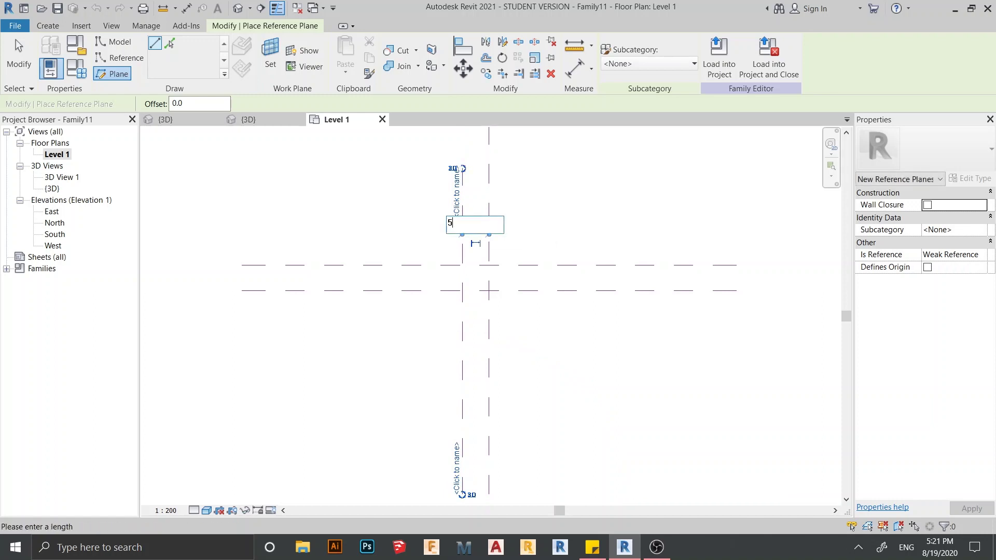
{"action": "key", "text": "Return"}
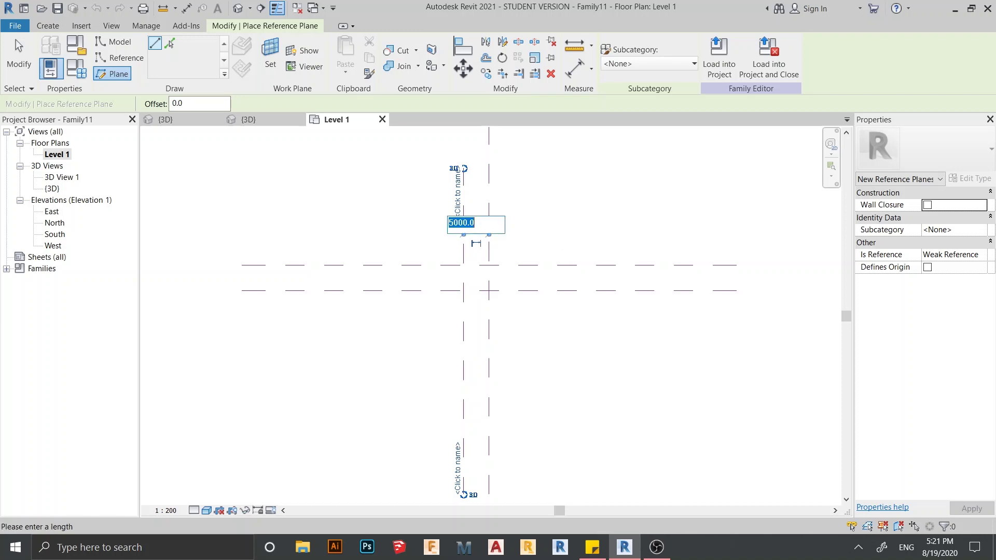
{"action": "key", "text": "Escape"}
{"action": "key", "text": "Escape"}
{"action": "key", "text": "Escape"}
- Set the distance between the left vertical reference plane and the vertical centre plane to 6000
{"action": "scroll", "coordinate": [522, 263], "scroll_direction": "down", "scroll_amount": 2}
{"action": "middle_click_drag", "start_coordinate": [521, 263], "coordinate": [491, 238]}
{"action": "scroll", "coordinate": [490, 238], "scroll_direction": "up", "scroll_amount": 3}
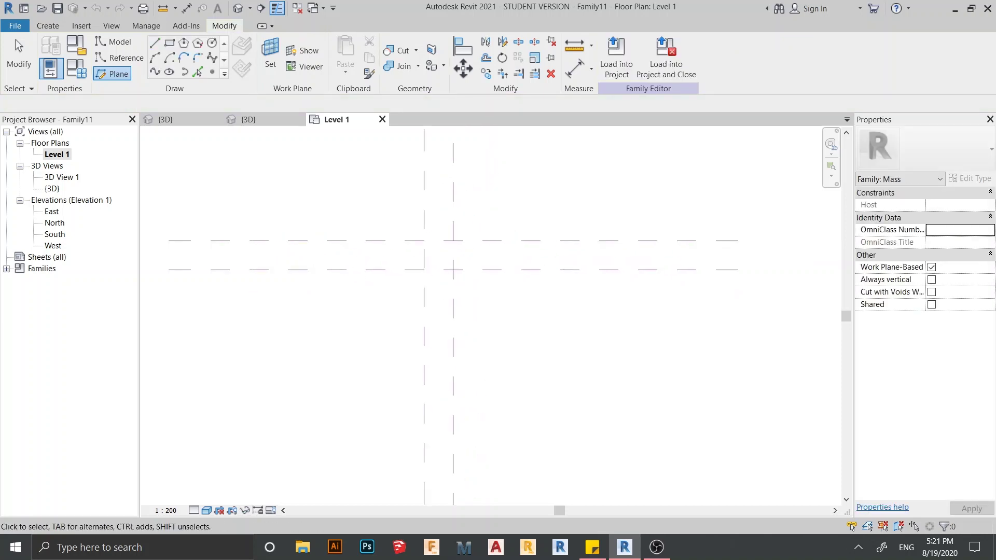
{"action": "left_click", "coordinate": [424, 199]}
{"action": "middle_click_drag", "start_coordinate": [446, 191], "coordinate": [473, 258]}
{"action": "scroll", "coordinate": [473, 258], "scroll_direction": "up", "scroll_amount": 2}
{"action": "left_click", "coordinate": [461, 271]}
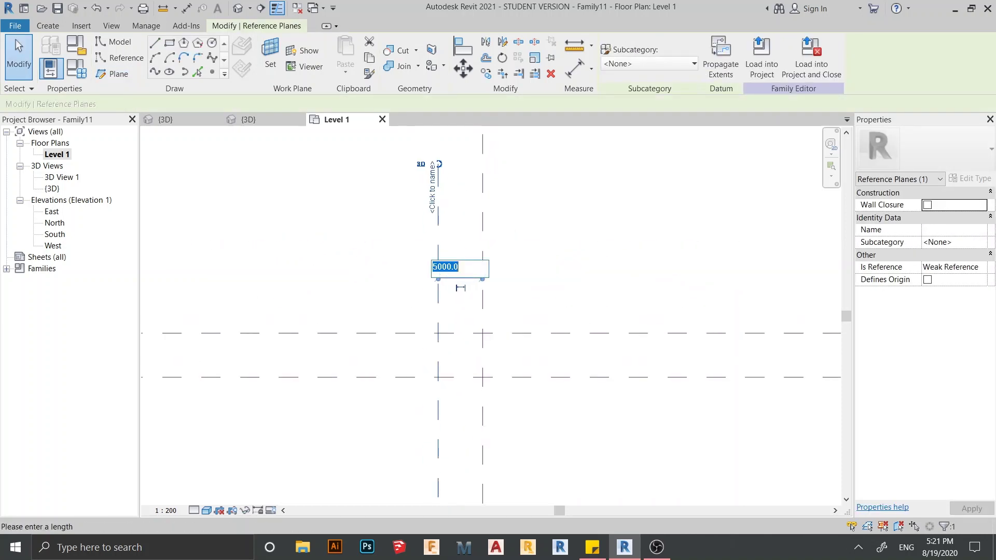
{"action": "type", "text": "600"}
{"action": "key", "text": "Return"}
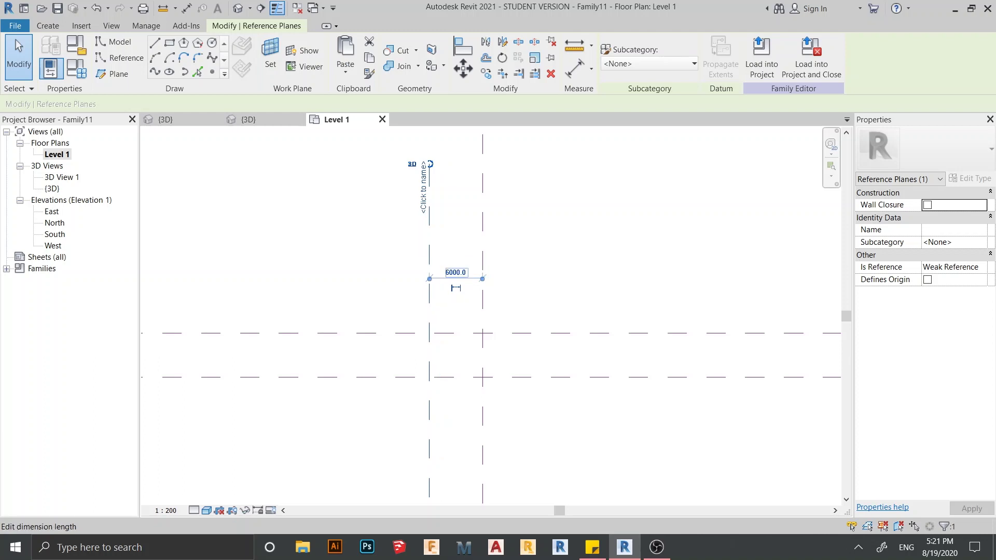
{"action": "key", "text": "Escape"}
- Mirror the left vertical reference plane about the vertical centre plane
{"action": "left_click", "coordinate": [429, 254]}
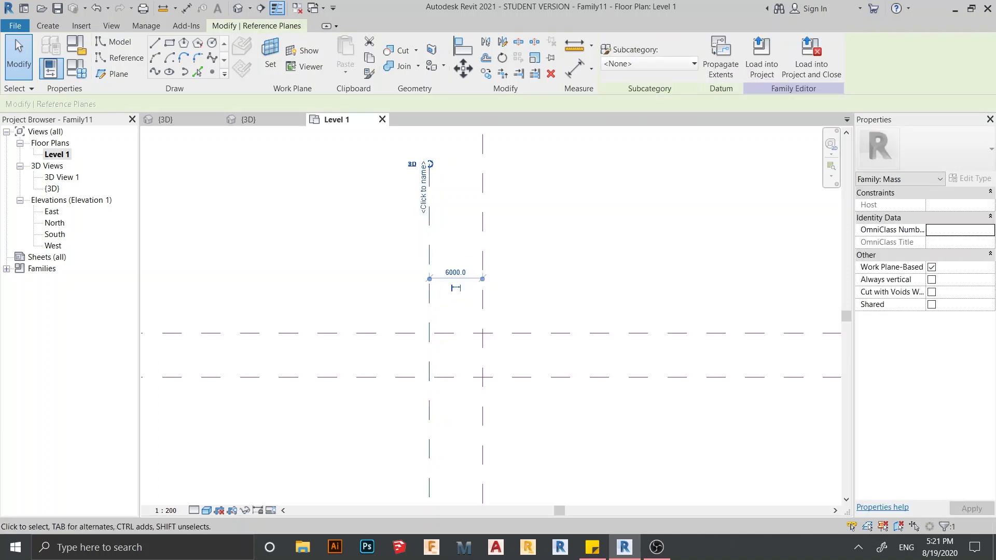
{"action": "key", "text": "m"}
{"action": "key", "text": "m"}
{"action": "left_click", "coordinate": [483, 275]}
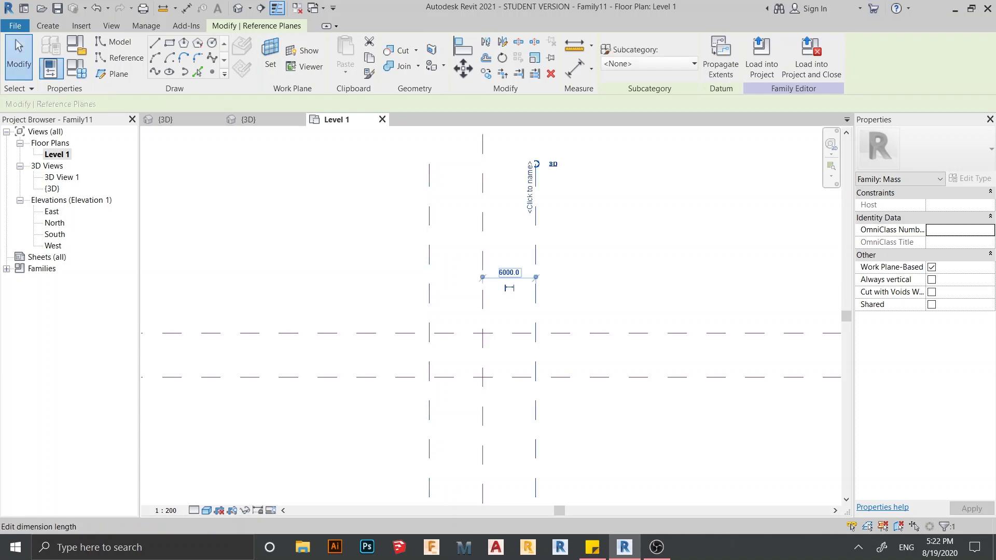
{"action": "key", "text": "Escape"}
{"action": "scroll", "coordinate": [507, 362], "scroll_direction": "down", "scroll_amount": 2}
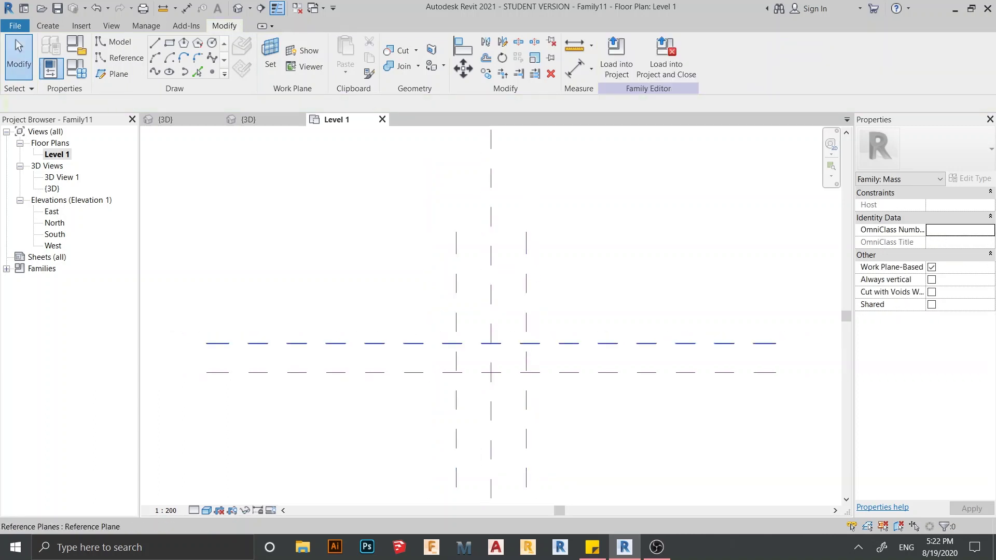
- Mirror the upper horizontal reference plane about the horizontal centre plane
{"action": "left_click", "coordinate": [662, 343]}
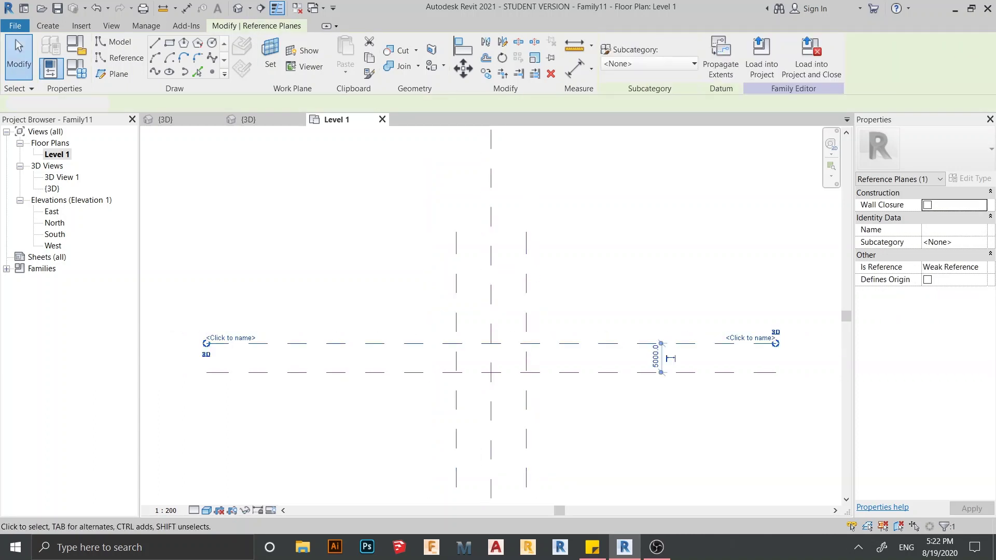
{"action": "key", "text": "Escape"}
{"action": "left_click", "coordinate": [661, 343]}
{"action": "key", "text": "m"}
{"action": "key", "text": "m"}
{"action": "left_click", "coordinate": [661, 373]}
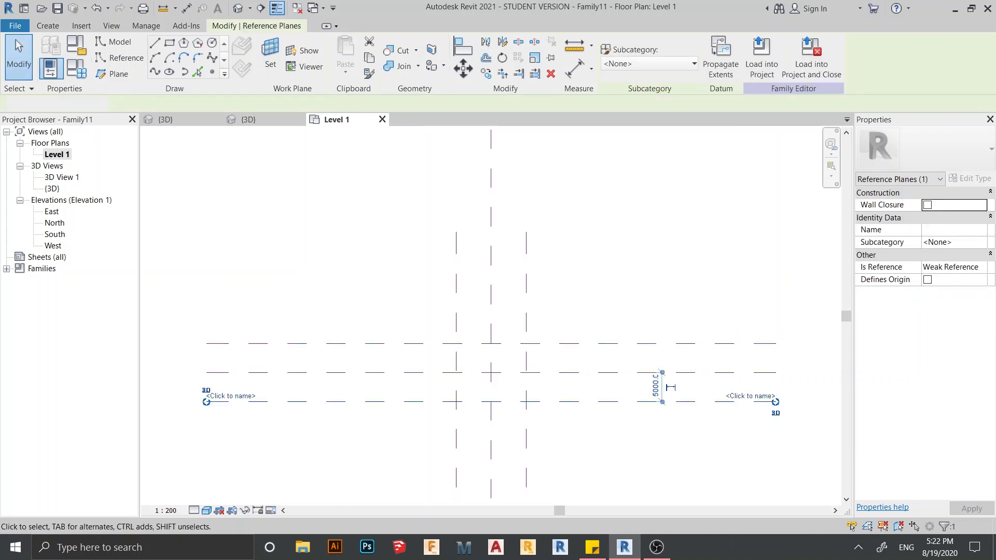
{"action": "key", "text": "Escape"}
- Place nine reference points at the intersections of the three horizontal and three vertical reference planes on Level 1
{"action": "middle_click_drag", "start_coordinate": [641, 402], "coordinate": [655, 363]}
{"action": "scroll", "coordinate": [649, 353], "scroll_direction": "up", "scroll_amount": 2}
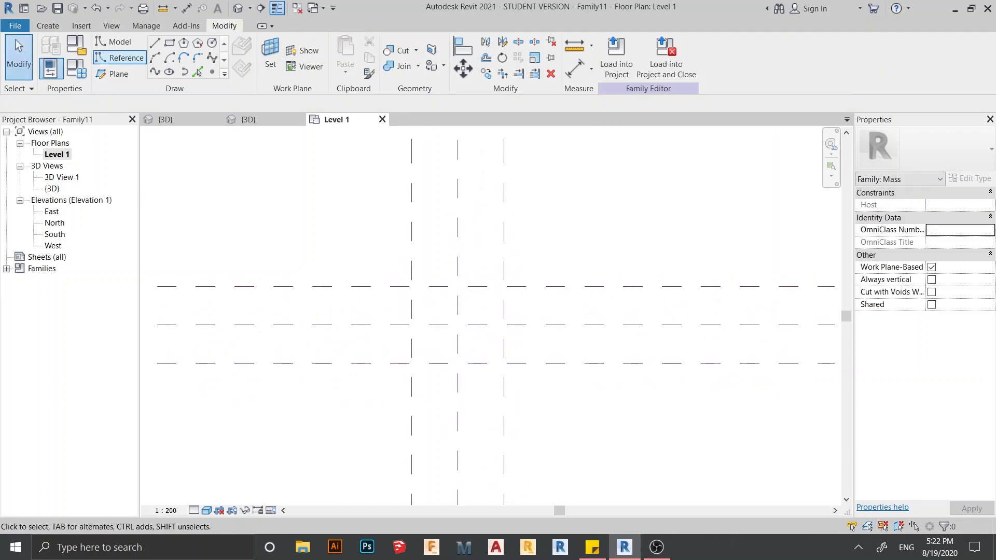
{"action": "left_click", "coordinate": [120, 58]}
{"action": "left_click", "coordinate": [212, 72]}
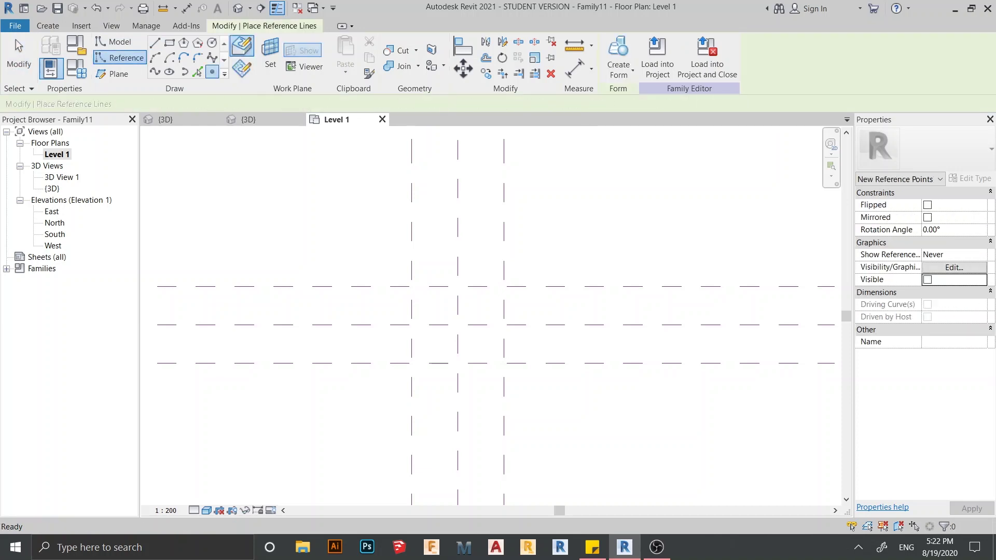
{"action": "left_click", "coordinate": [412, 286]}
{"action": "left_click", "coordinate": [458, 286]}
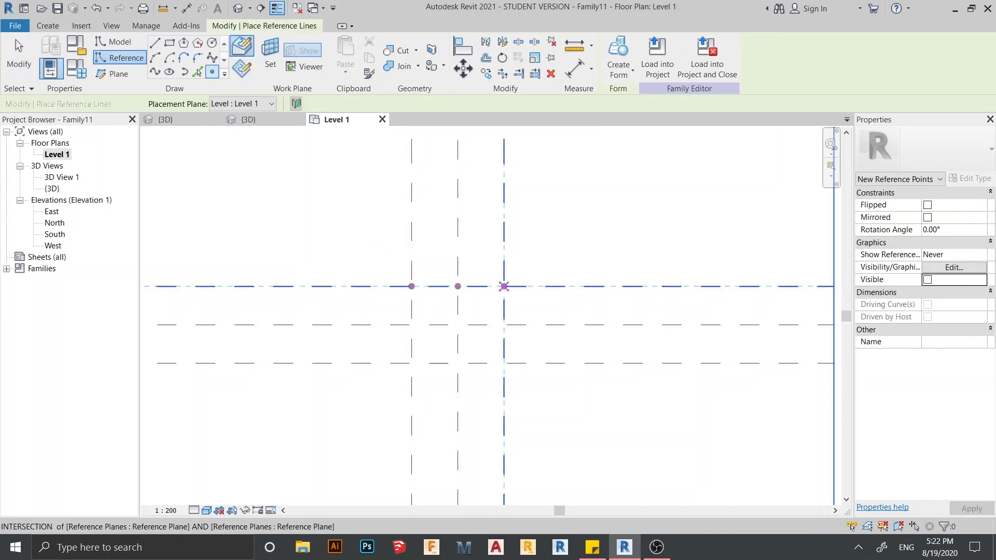
{"action": "left_click", "coordinate": [504, 286]}
{"action": "left_click", "coordinate": [503, 325]}
{"action": "left_click", "coordinate": [458, 324]}
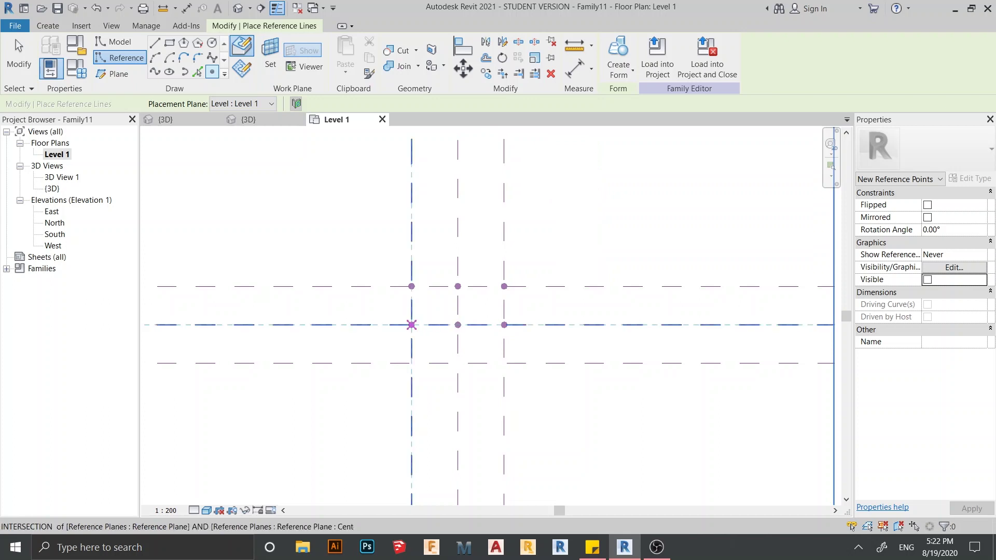
{"action": "left_click", "coordinate": [411, 325]}
{"action": "left_click", "coordinate": [411, 363]}
{"action": "left_click", "coordinate": [457, 363]}
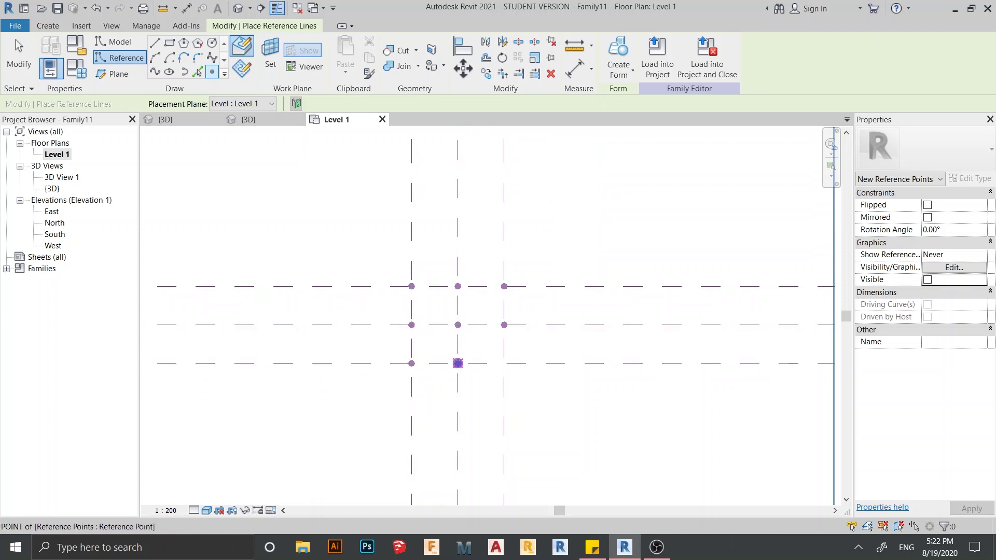
{"action": "left_click", "coordinate": [504, 363]}
{"action": "key", "text": "Escape"}
{"action": "key", "text": "Escape"}
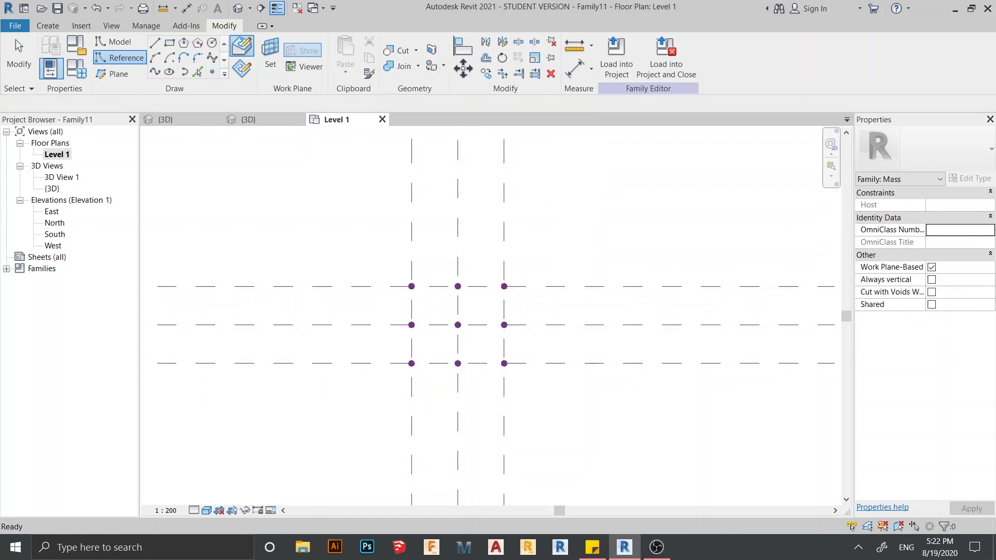
{"action": "left_click", "coordinate": [120, 58]}
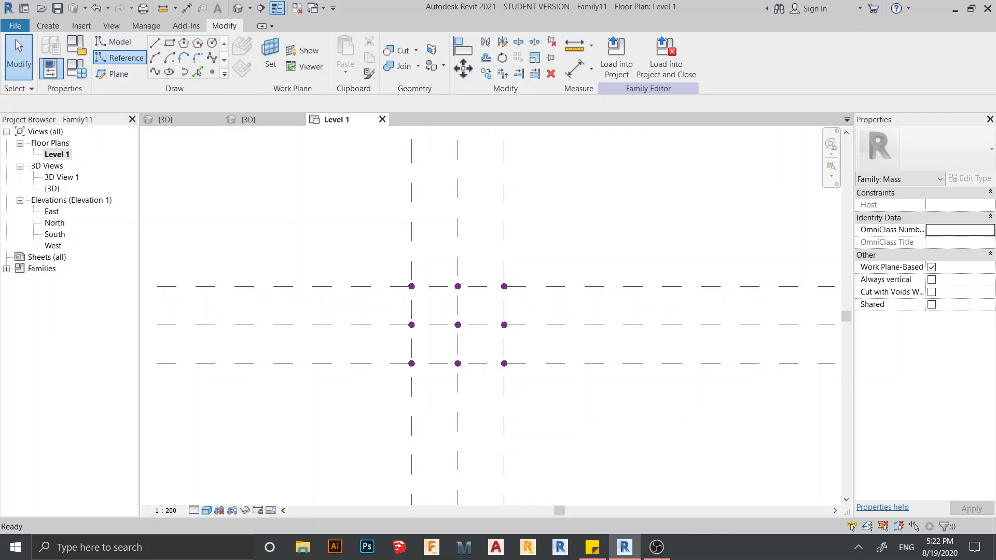
{"action": "left_click", "coordinate": [120, 58]}
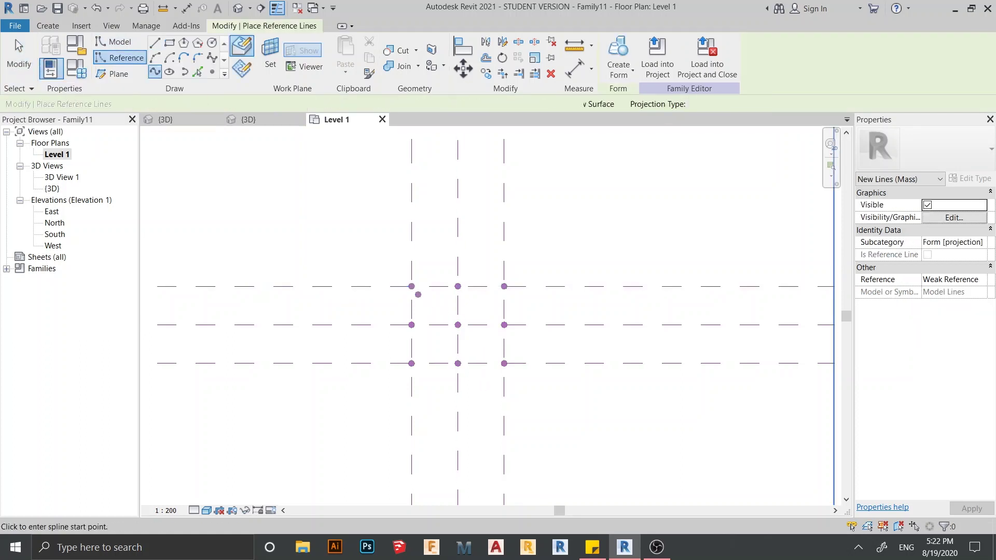
{"action": "left_click", "coordinate": [412, 286]}
{"action": "left_click", "coordinate": [541, 313]}
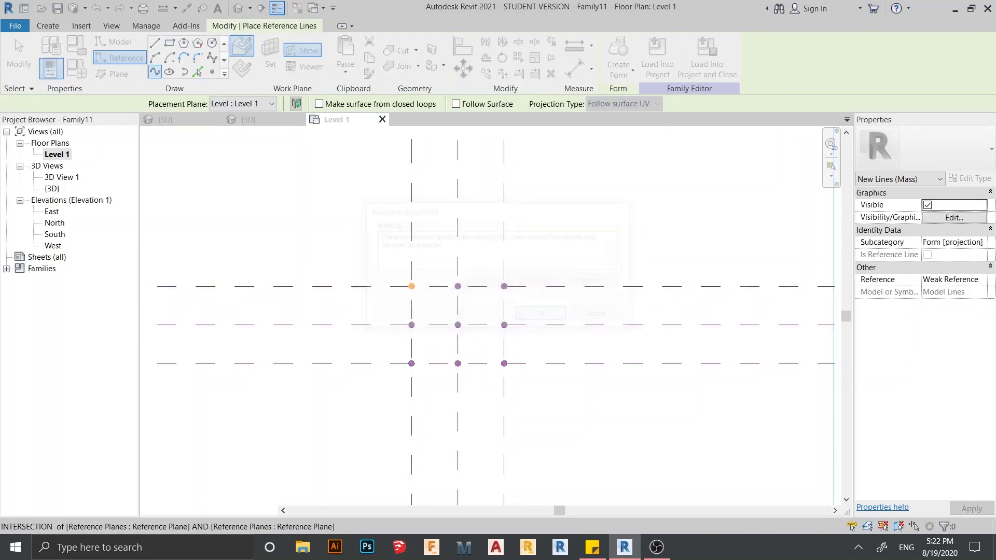
{"action": "key", "text": "Escape"}
{"action": "key", "text": "Escape"}
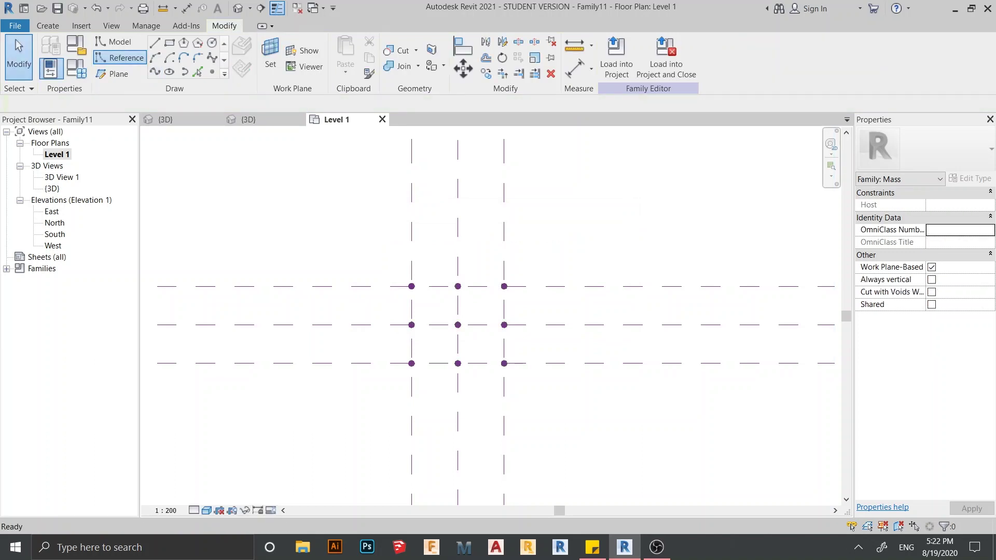
- Try to connect the three reference points of the upper row with straight reference lines
{"action": "left_click", "coordinate": [120, 57]}
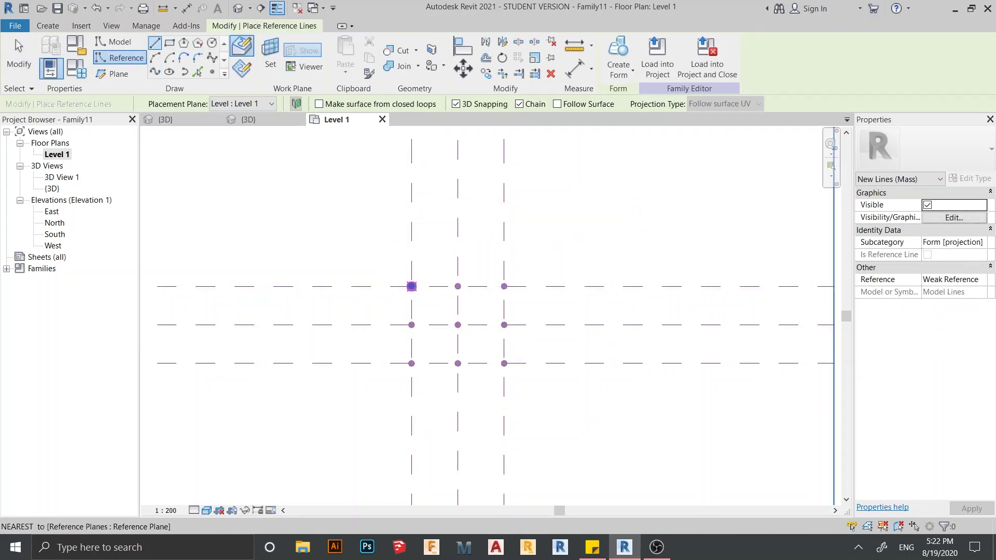
{"action": "left_click", "coordinate": [411, 286]}
{"action": "left_click", "coordinate": [458, 287]}
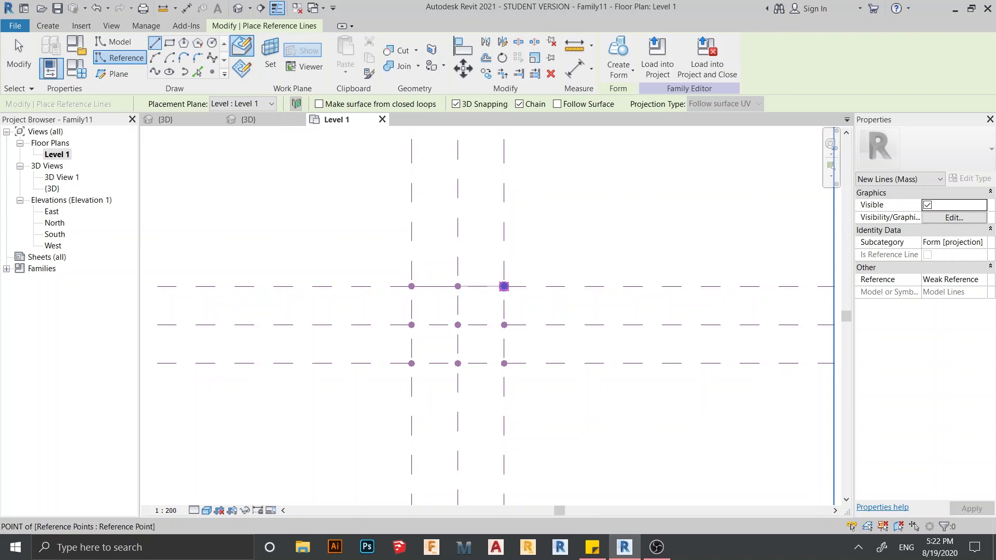
{"action": "left_click", "coordinate": [503, 287]}
{"action": "key", "text": "Escape"}
{"action": "key", "text": "Escape"}
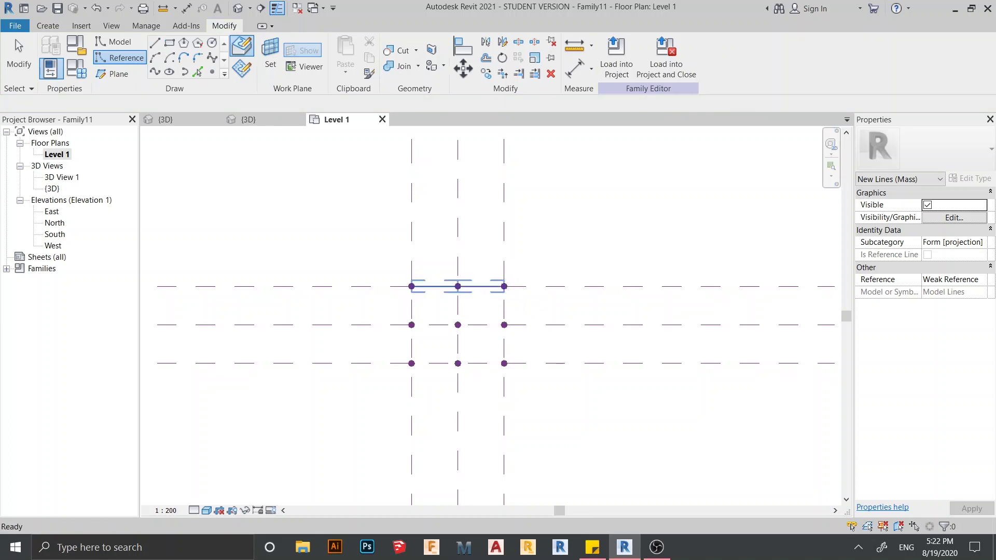
- Delete the straight reference line along the upper row, and undo back to the nine bare reference points
{"action": "left_click", "coordinate": [481, 286]}
{"action": "key", "text": "Delete"}
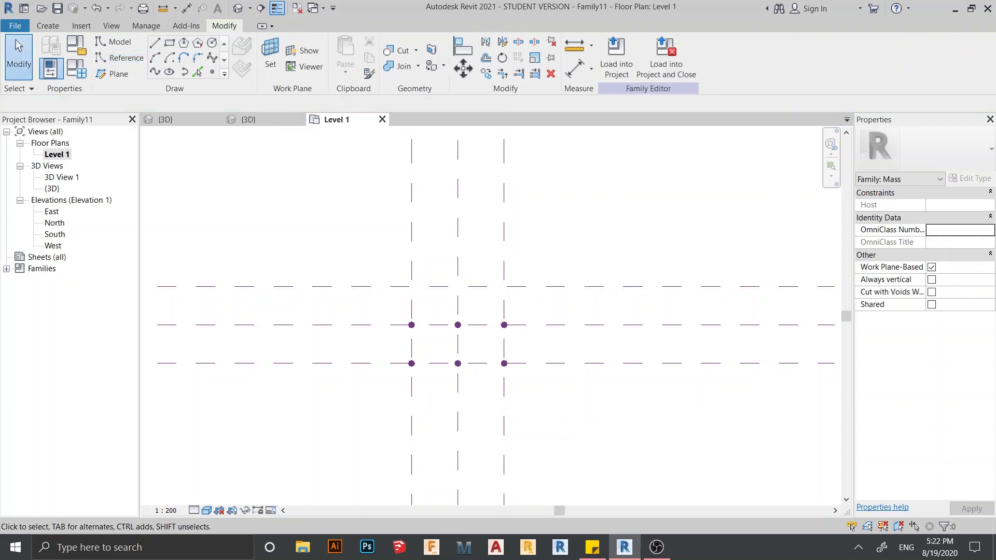
{"action": "key", "text": "ctrl+z"}
{"action": "key", "text": "ctrl+z"}
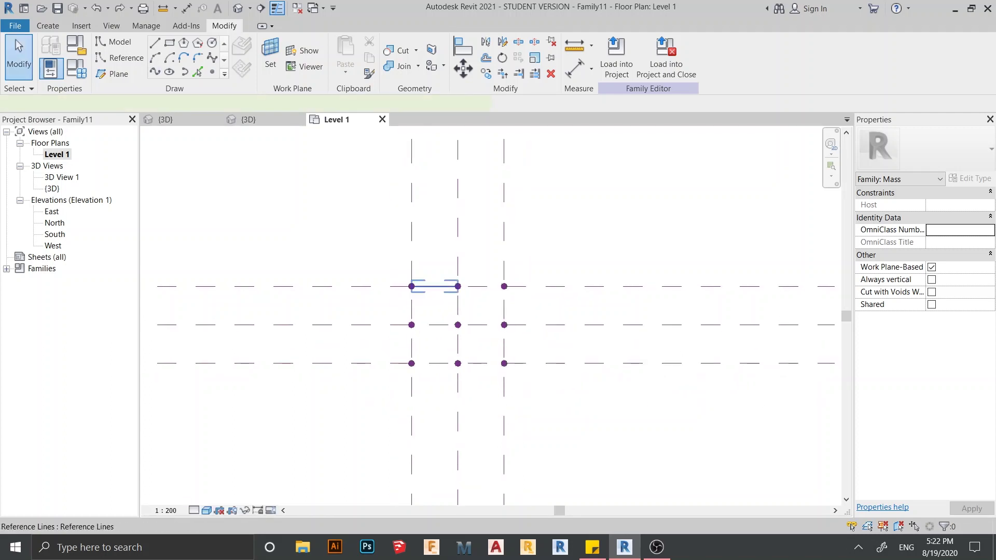
{"action": "left_click", "coordinate": [434, 286]}
{"action": "key", "text": "Escape"}
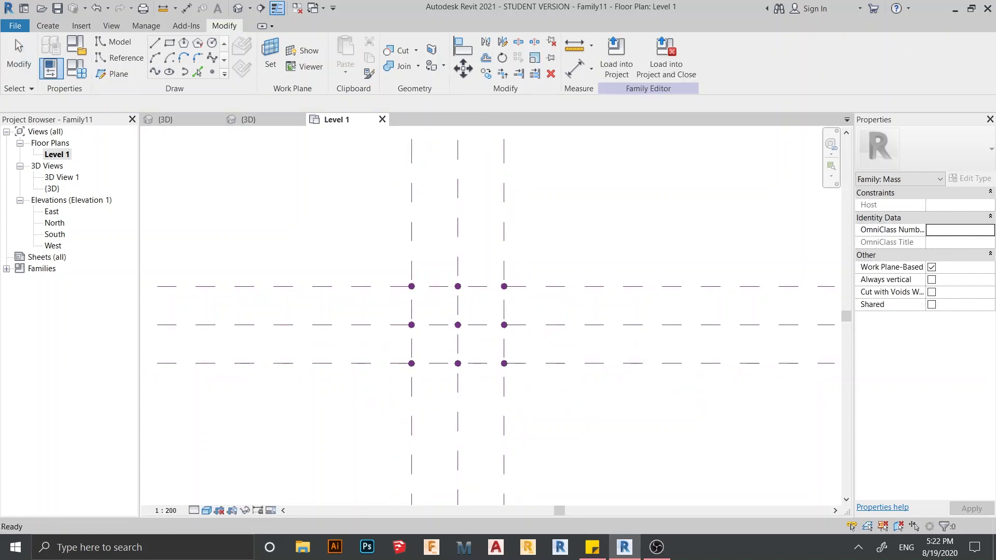
- Draw a spline reference line through the three reference points of the upper row
{"action": "scroll", "coordinate": [432, 294], "scroll_direction": "up", "scroll_amount": 2}
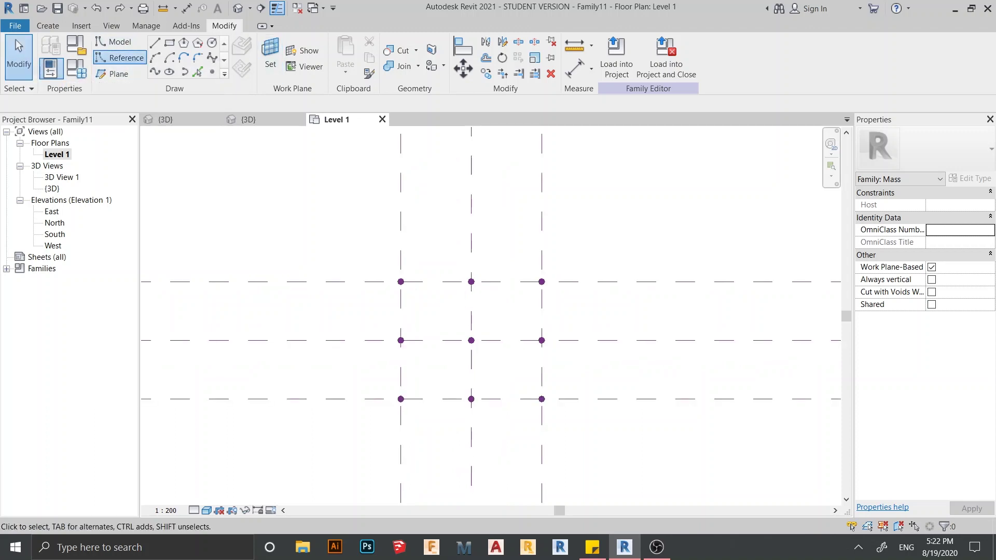
{"action": "left_click", "coordinate": [119, 57]}
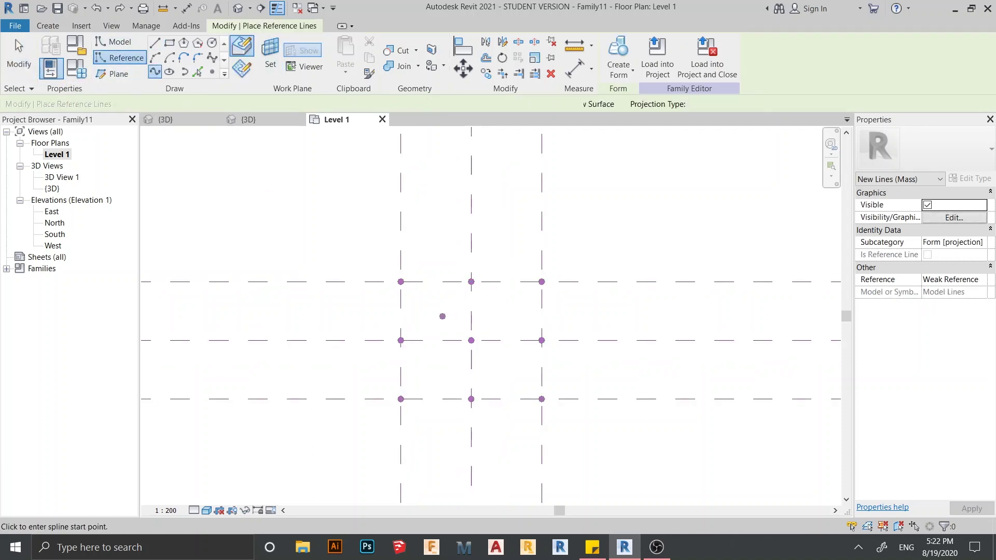
{"action": "left_click", "coordinate": [471, 282]}
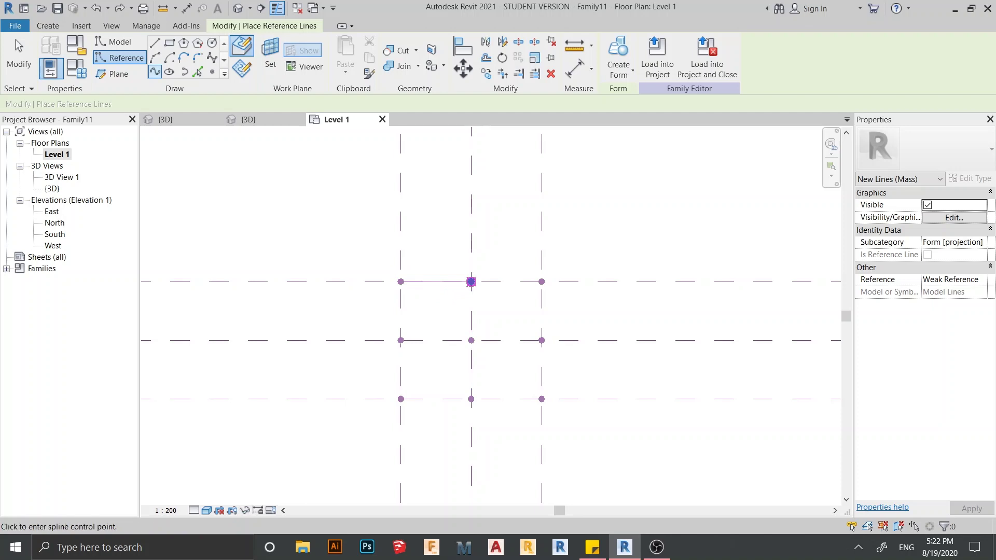
{"action": "left_click", "coordinate": [541, 282]}
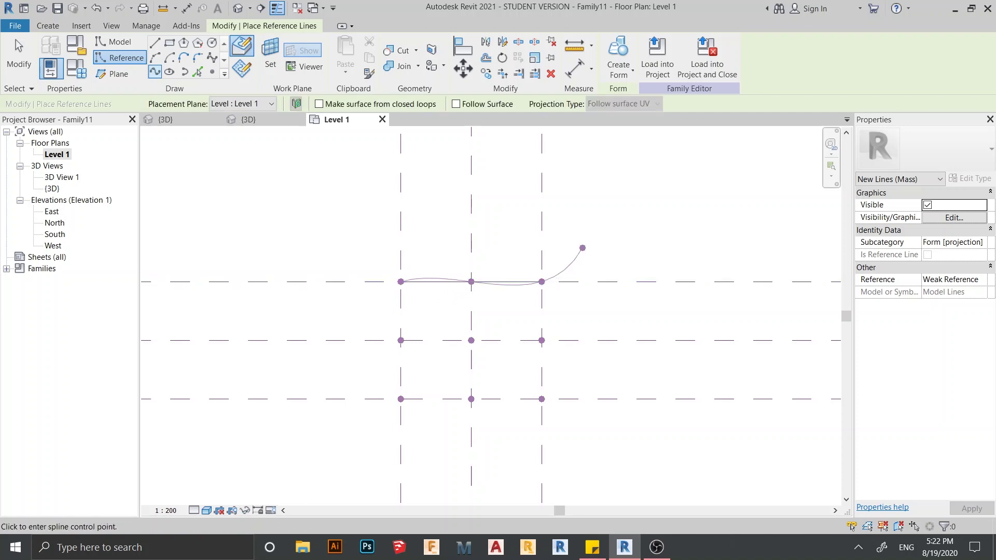
{"action": "key", "text": "Escape"}
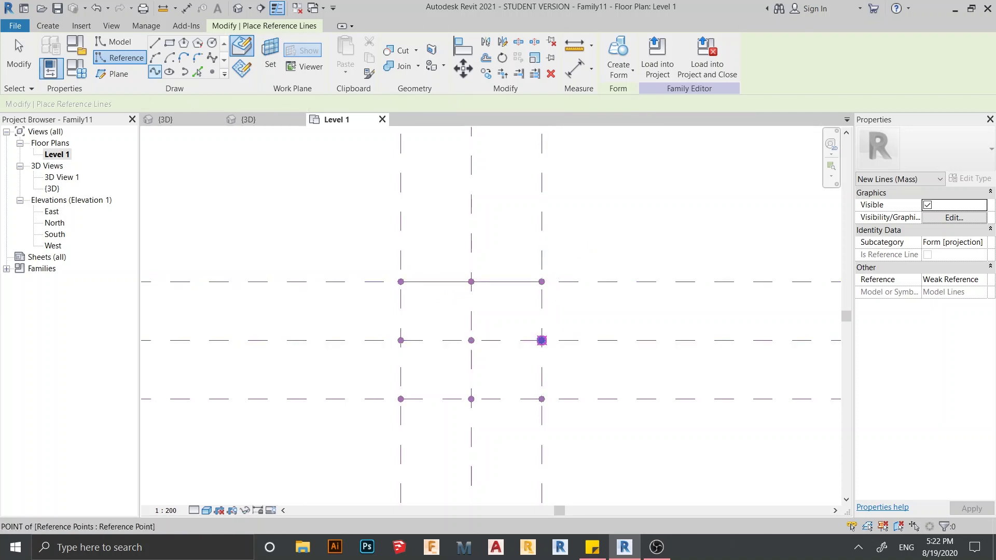
- Draw one spline reference line through the middle row of reference points and another through the lower row
{"action": "left_click", "coordinate": [542, 340]}
{"action": "left_click", "coordinate": [471, 340]}
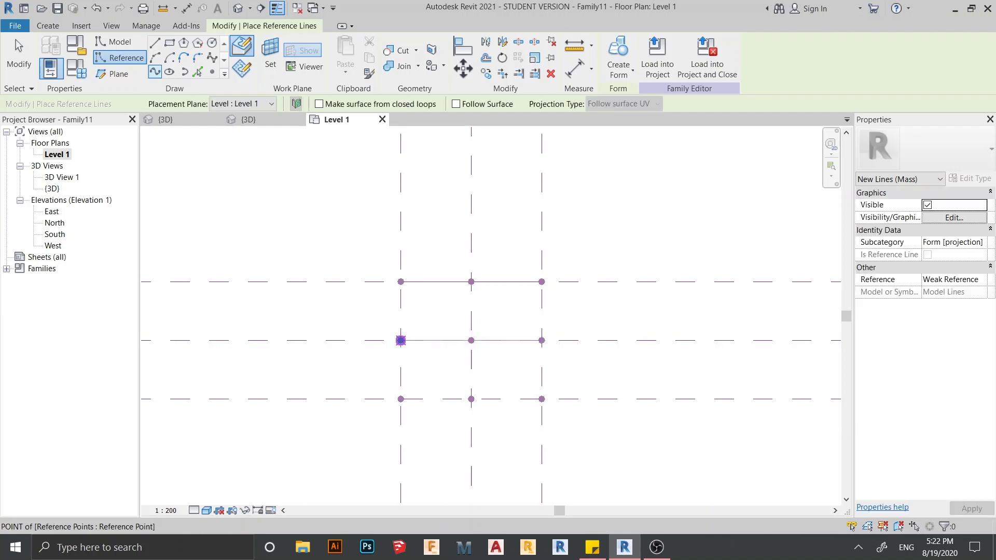
{"action": "key", "text": "Escape"}
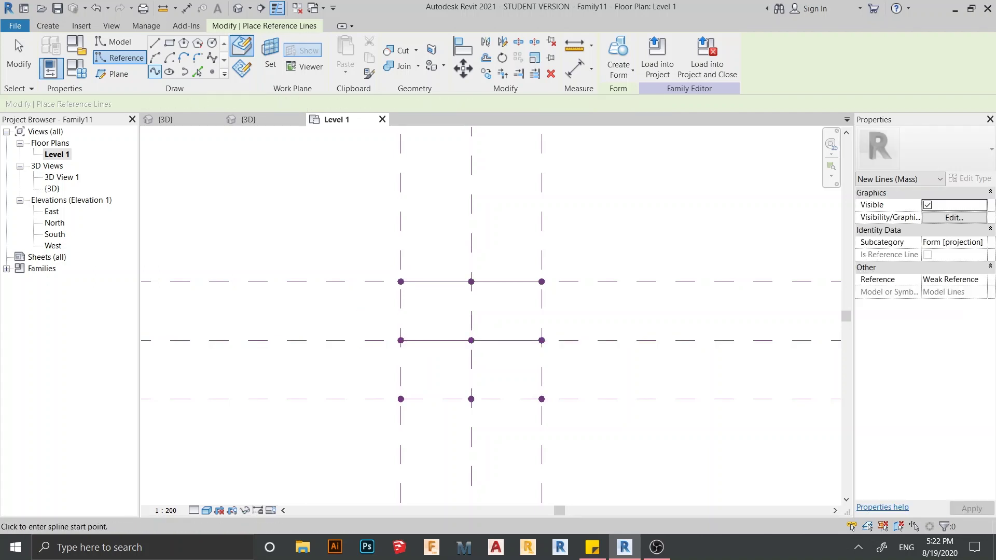
{"action": "left_click", "coordinate": [401, 399]}
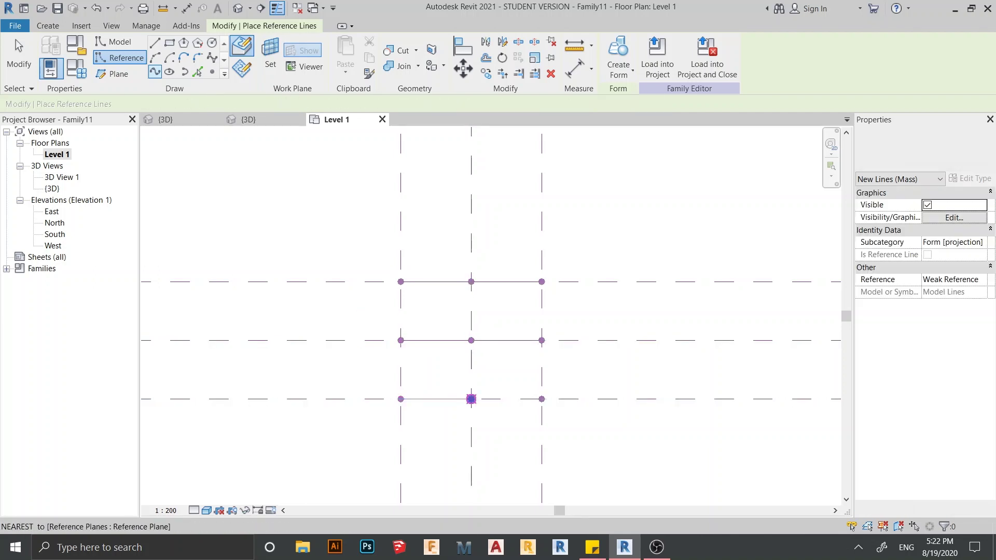
{"action": "left_click", "coordinate": [471, 399]}
{"action": "left_click", "coordinate": [541, 399]}
{"action": "key", "text": "Escape"}
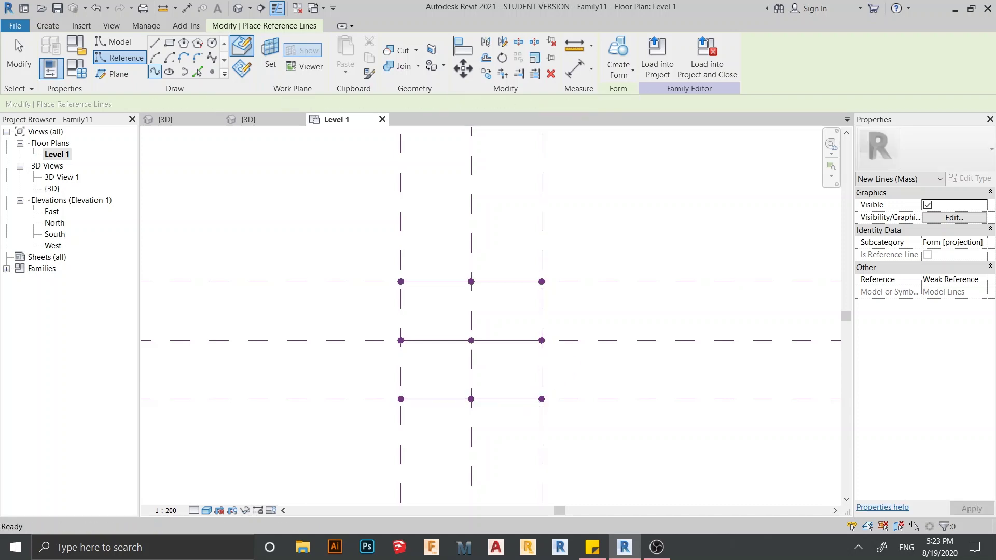
{"action": "left_click", "coordinate": [15, 39]}
- Create a solid form from the three spline reference lines
{"action": "scroll", "coordinate": [529, 447], "scroll_direction": "up", "scroll_amount": 2}
{"action": "scroll", "coordinate": [529, 447], "scroll_direction": "up", "scroll_amount": 1}
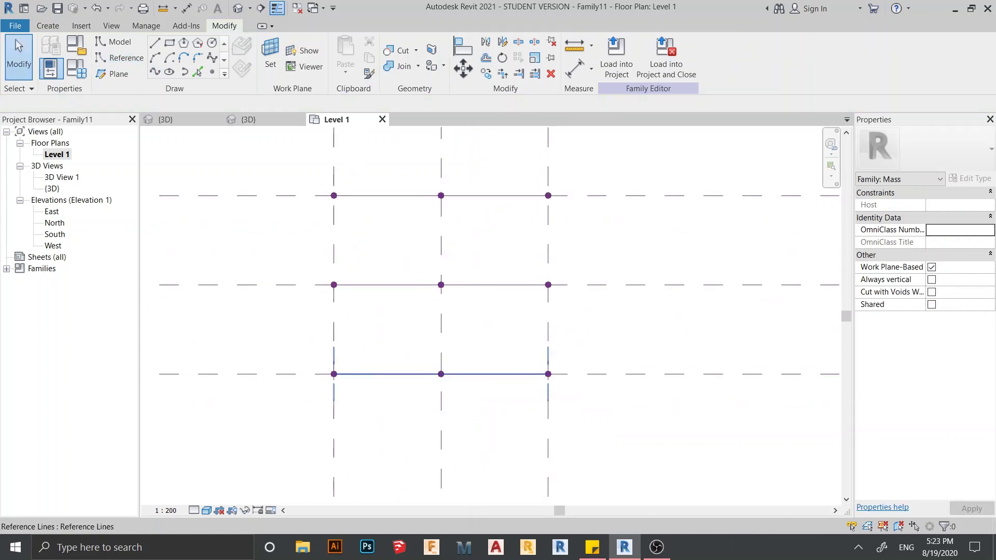
{"action": "scroll", "coordinate": [537, 371], "scroll_direction": "up", "scroll_amount": 1}
{"action": "left_click", "coordinate": [518, 374]}
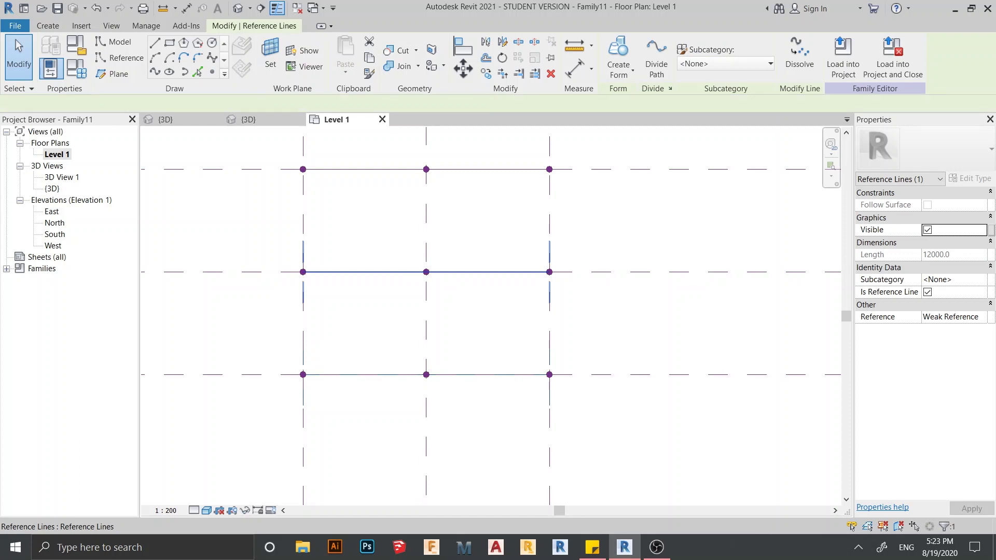
{"action": "left_click", "coordinate": [518, 271], "text": "ctrl"}
{"action": "left_click", "coordinate": [519, 169], "text": "ctrl"}
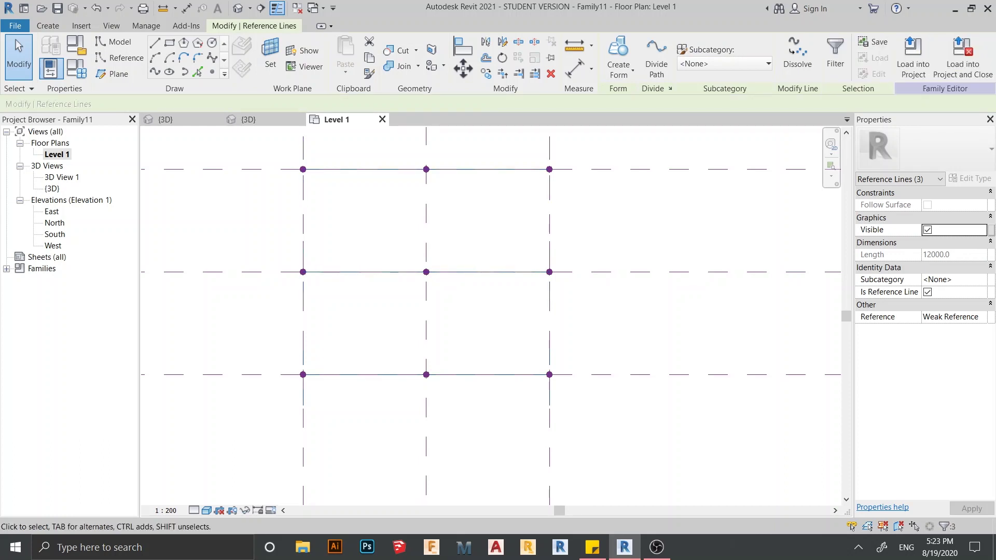
{"action": "left_click", "coordinate": [618, 65]}
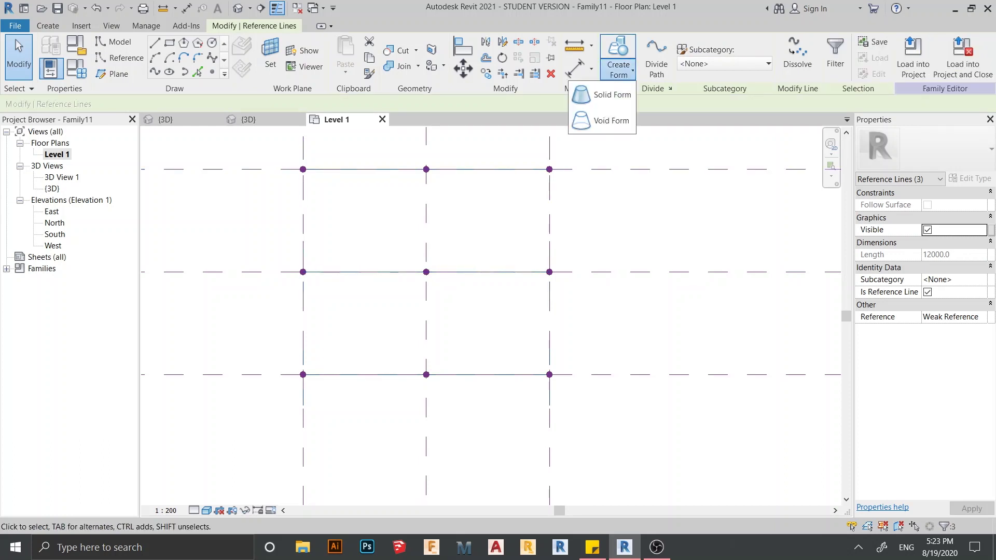
{"action": "left_click", "coordinate": [612, 98]}
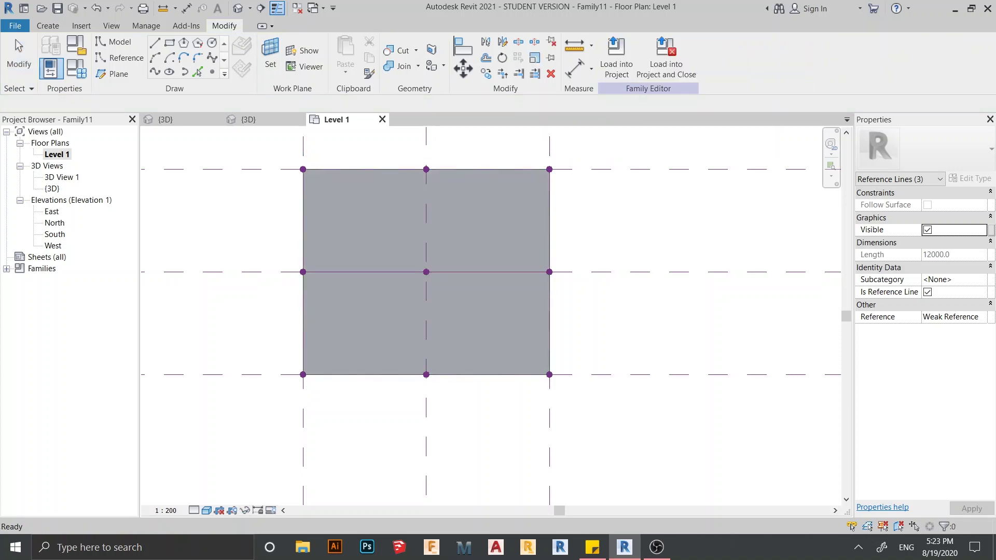
{"action": "middle_click_drag", "start_coordinate": [596, 249], "coordinate": [589, 278]}
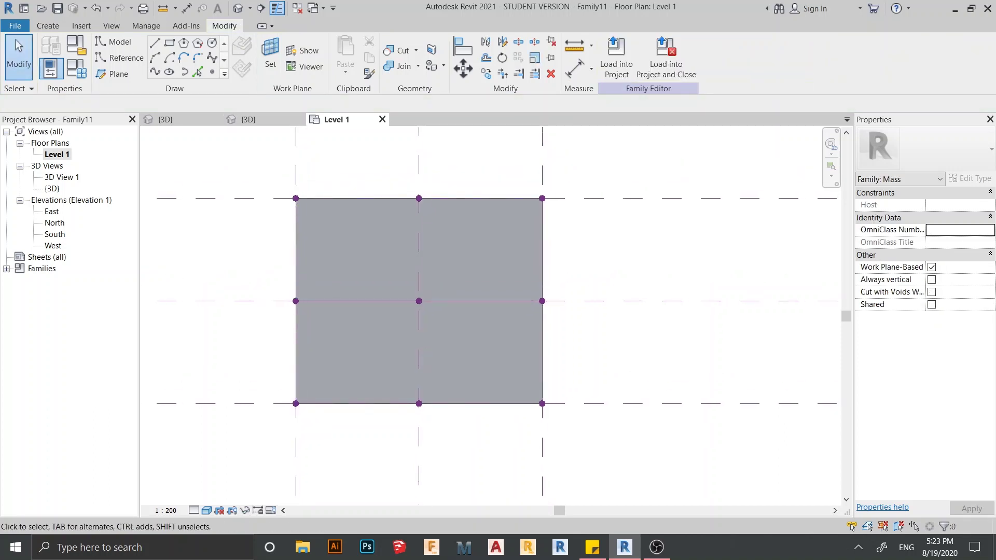
- In the 3D view, raise the front-right corner reference point of the surface to an offset of about 2295
{"action": "left_click", "coordinate": [243, 120]}
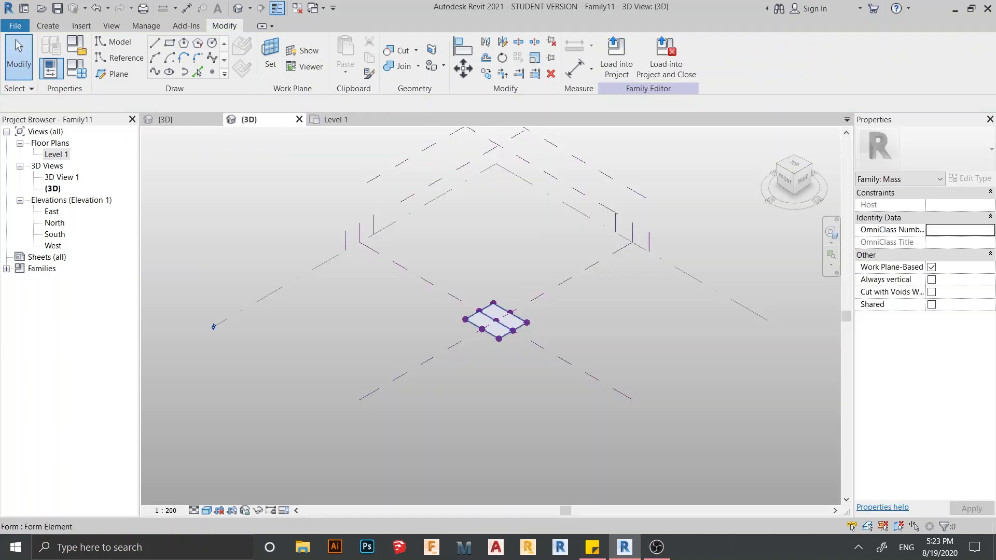
{"action": "scroll", "coordinate": [447, 265], "scroll_direction": "up", "scroll_amount": 2}
{"action": "middle_click_drag", "start_coordinate": [446, 265], "coordinate": [589, 250], "text": "shift"}
{"action": "scroll", "coordinate": [541, 311], "scroll_direction": "up", "scroll_amount": 3}
{"action": "middle_click_drag", "start_coordinate": [541, 311], "coordinate": [558, 306], "text": "shift"}
{"action": "scroll", "coordinate": [513, 334], "scroll_direction": "up", "scroll_amount": 2}
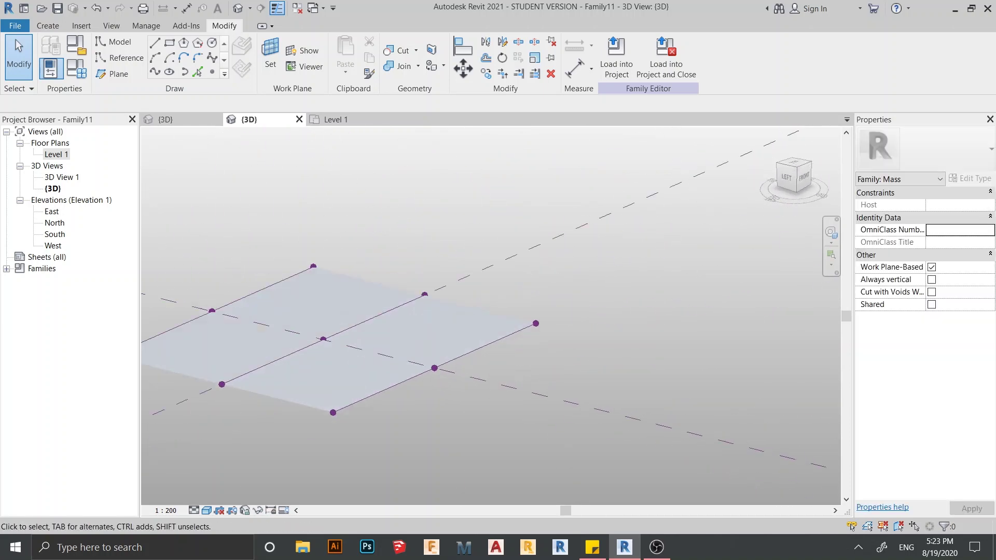
{"action": "left_click", "coordinate": [512, 334]}
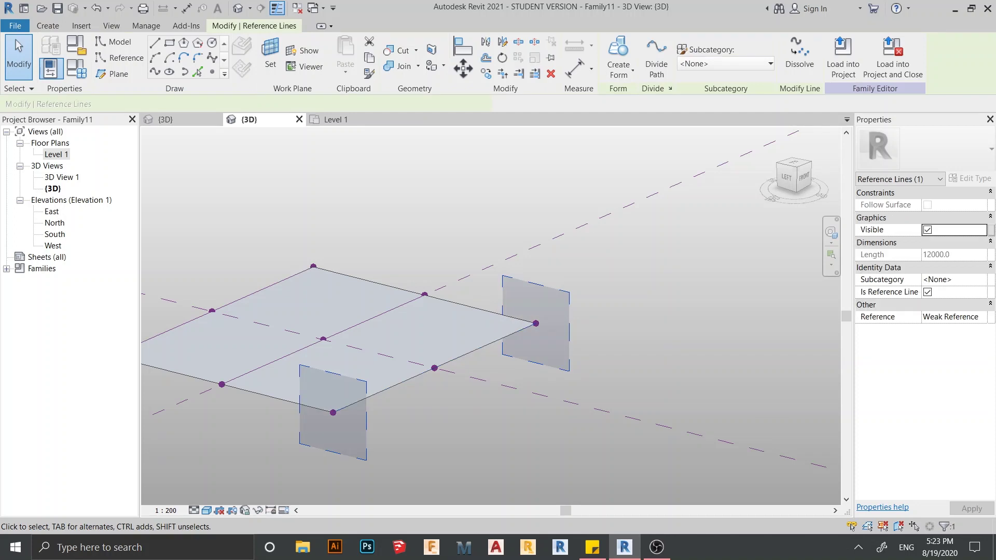
{"action": "key", "text": "Escape"}
{"action": "key", "text": "Escape"}
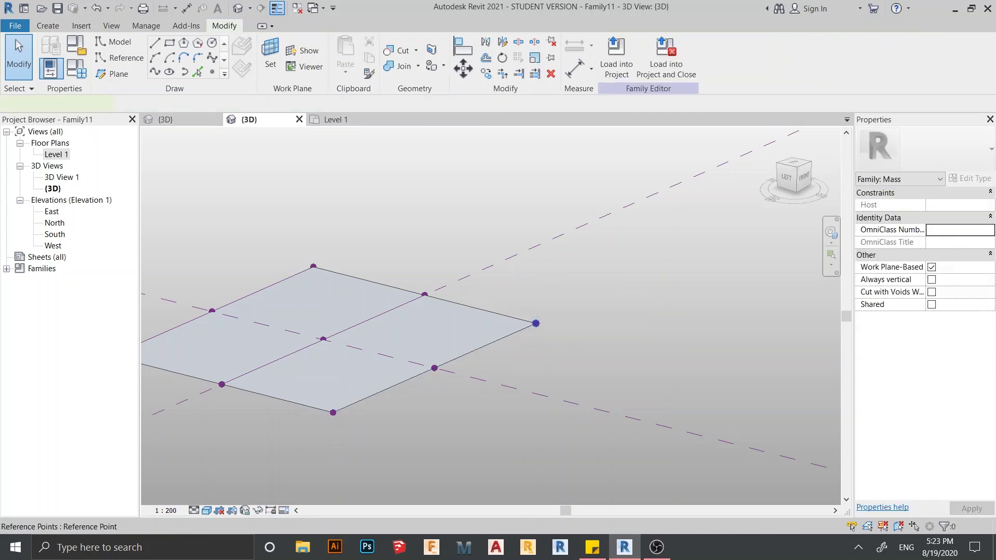
{"action": "left_click", "coordinate": [536, 323]}
{"action": "left_click_drag", "start_coordinate": [536, 306], "coordinate": [536, 232]}
{"action": "scroll", "coordinate": [552, 326], "scroll_direction": "down", "scroll_amount": 2}
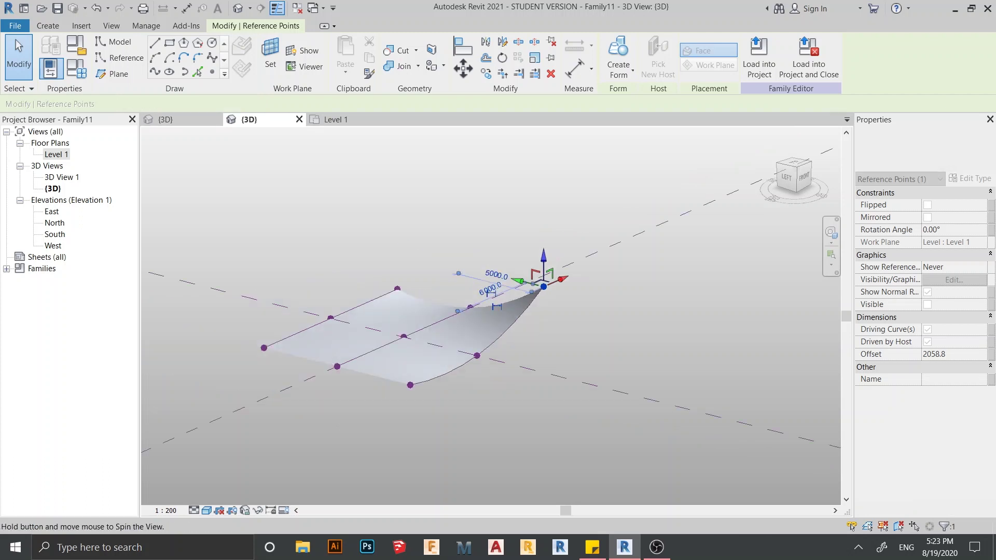
- From the Left view, raise the back-left corner reference point to the height of the diagonally opposite raised corner
{"action": "middle_click_drag", "start_coordinate": [552, 326], "coordinate": [635, 296], "text": "shift"}
{"action": "left_click", "coordinate": [796, 176]}
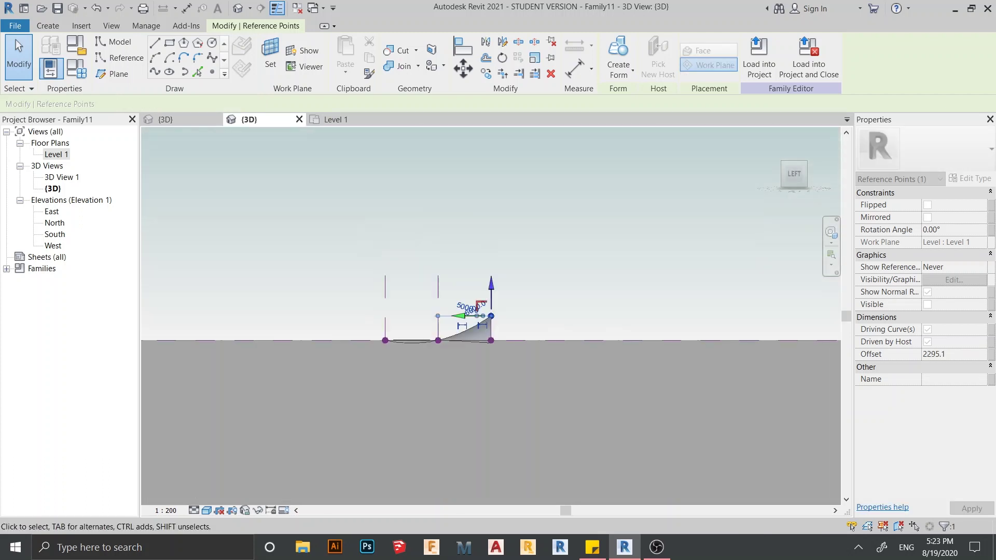
{"action": "left_click", "coordinate": [385, 340]}
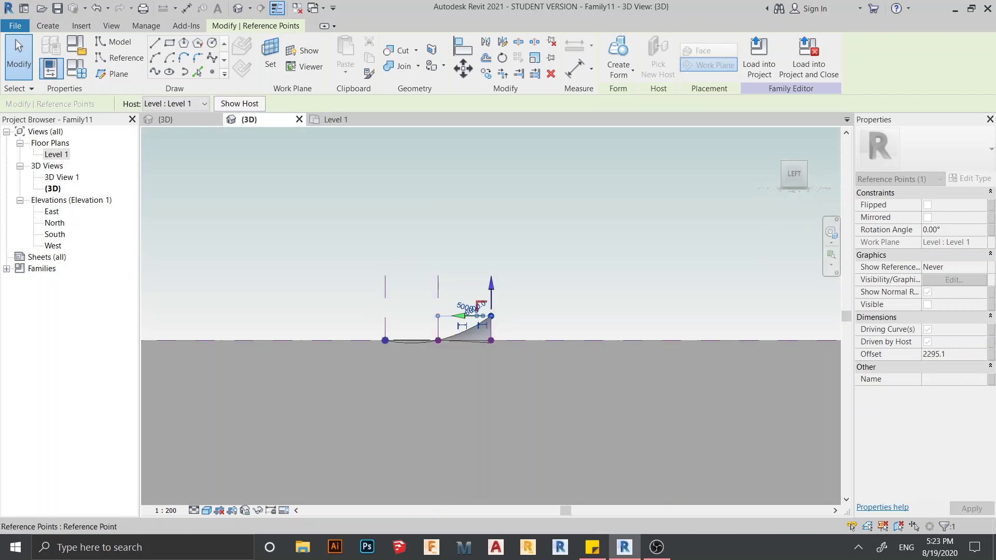
{"action": "scroll", "coordinate": [382, 356], "scroll_direction": "up", "scroll_amount": 1}
{"action": "left_click_drag", "start_coordinate": [387, 335], "coordinate": [387, 303]}
{"action": "key", "text": "Escape"}
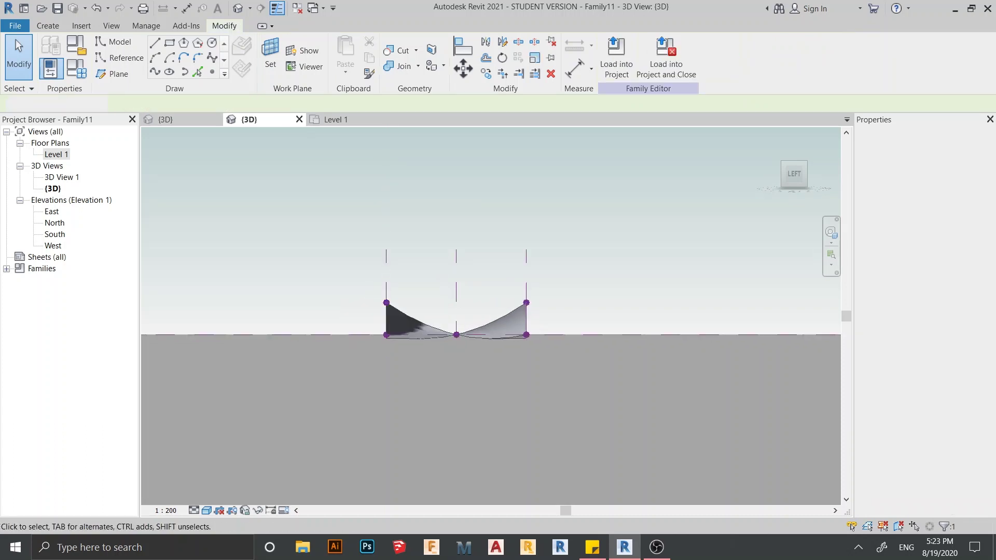
- Raise the middle reference point on the surface's left edge to an offset of about 584
{"action": "left_click", "coordinate": [456, 335]}
{"action": "left_click", "coordinate": [457, 335]}
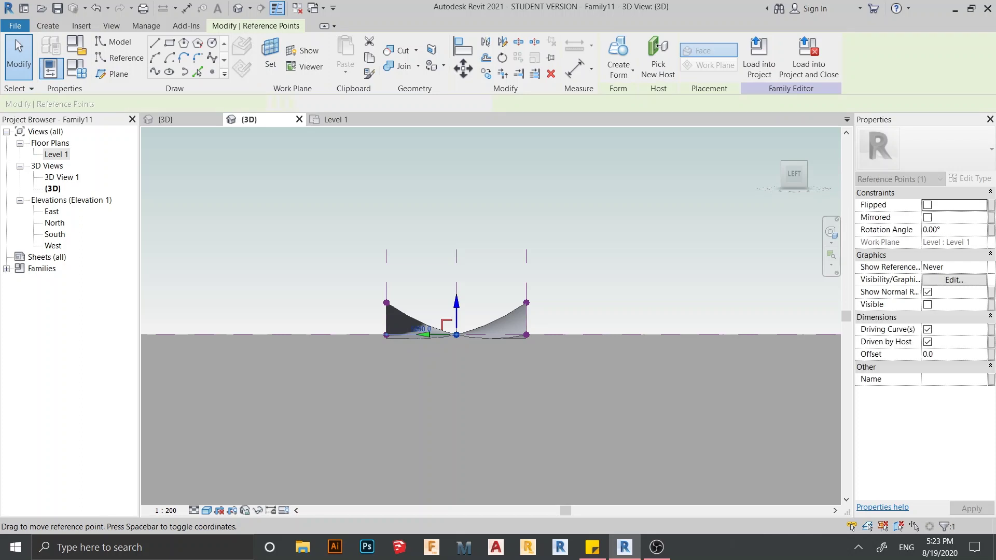
{"action": "left_click_drag", "start_coordinate": [456, 334], "coordinate": [456, 327]}
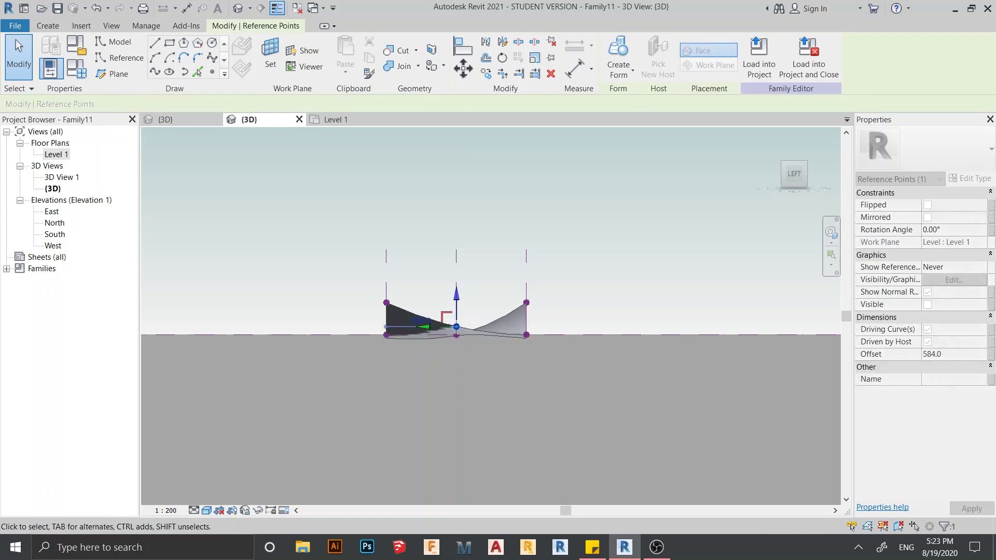
- From the Right view, raise the middle reference point on the surface's right edge to match the left edge's middle point
{"action": "middle_click_drag", "start_coordinate": [612, 363], "coordinate": [426, 378], "text": "shift"}
{"action": "left_click", "coordinate": [793, 175]}
{"action": "scroll", "coordinate": [503, 316], "scroll_direction": "up", "scroll_amount": 8}
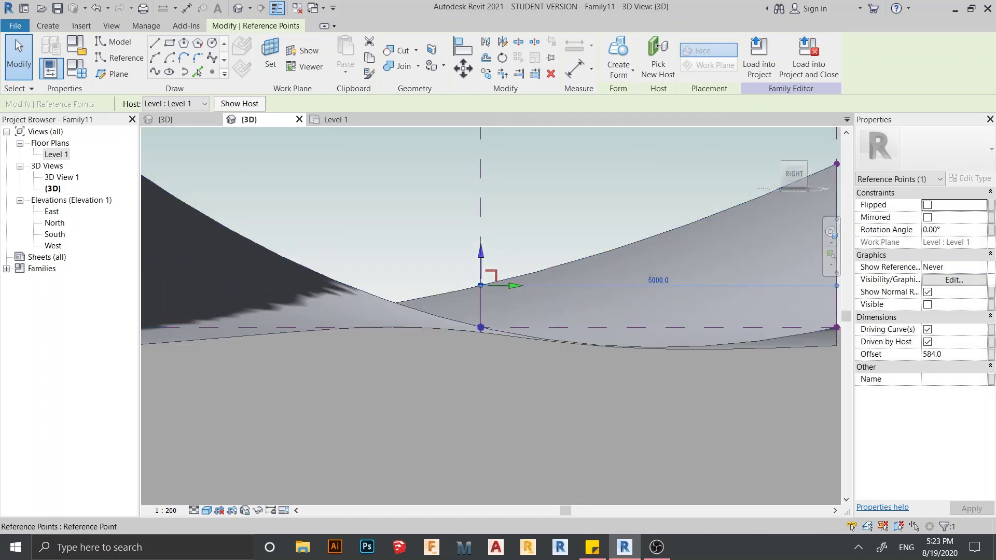
{"action": "left_click", "coordinate": [481, 328]}
{"action": "mouse_move", "coordinate": [481, 295]}
{"action": "left_mouse_down"}
{"action": "mouse_move", "coordinate": [481, 272]}
{"action": "mouse_move", "coordinate": [481, 298]}
{"action": "mouse_move", "coordinate": [480, 285]}
{"action": "left_mouse_up"}
{"action": "middle_click_drag", "start_coordinate": [586, 166], "coordinate": [477, 356], "text": "shift"}
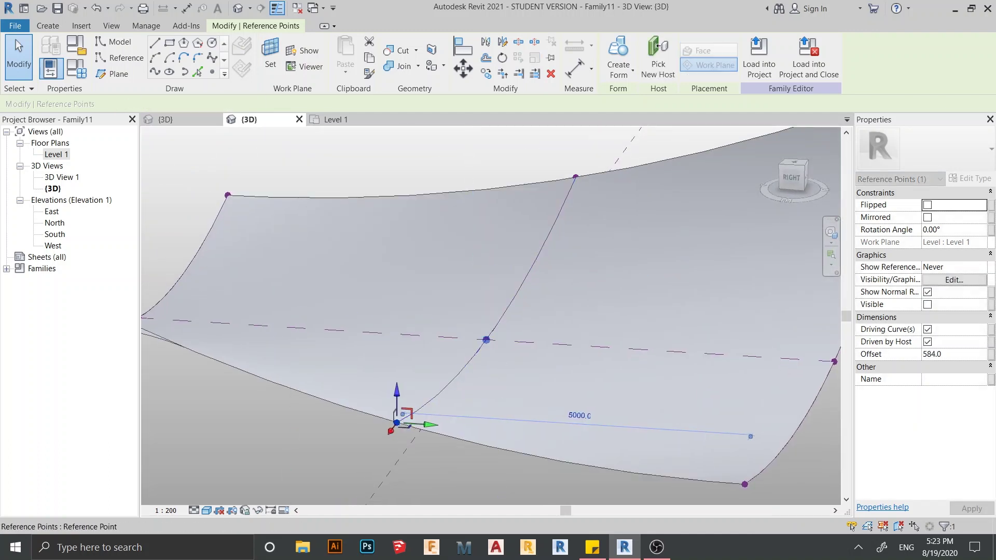
- Raise the reference point at the surface's centre to an offset of about 662
{"action": "left_click_drag", "start_coordinate": [486, 340], "coordinate": [486, 298]}
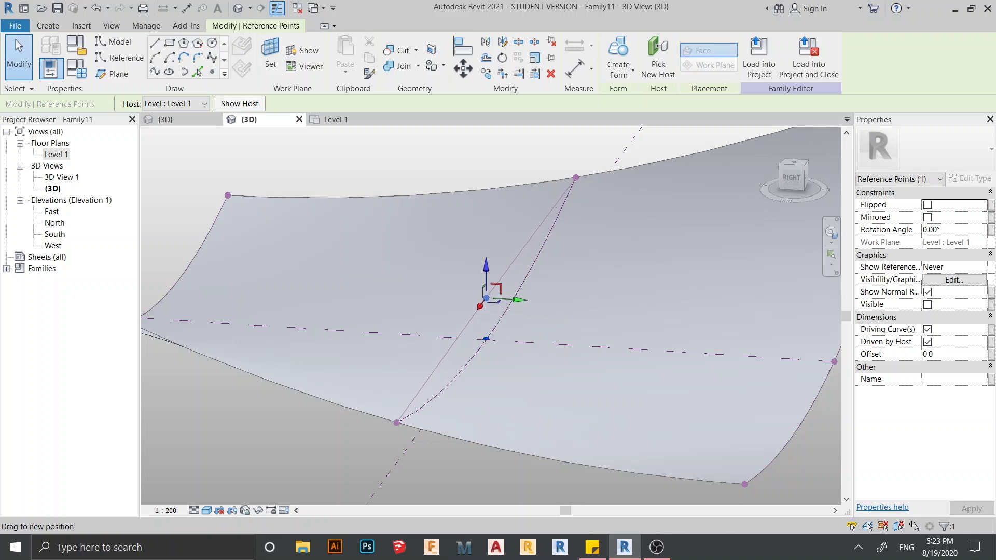
{"action": "scroll", "coordinate": [496, 293], "scroll_direction": "down", "scroll_amount": 6}
{"action": "middle_click_drag", "start_coordinate": [486, 311], "coordinate": [501, 294], "text": "shift"}
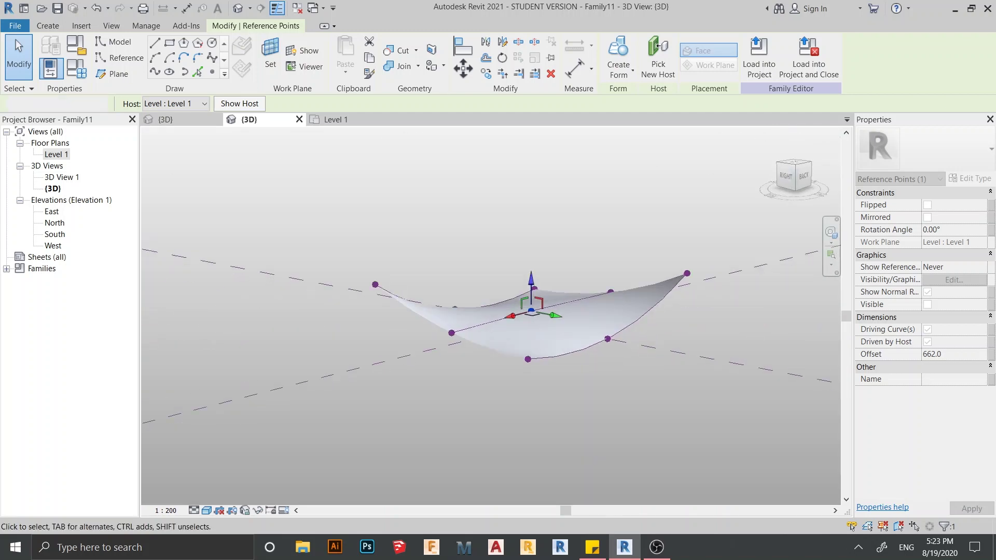
- Divide the surface of the curved mass form into a UV grid
{"action": "key", "text": "Escape"}
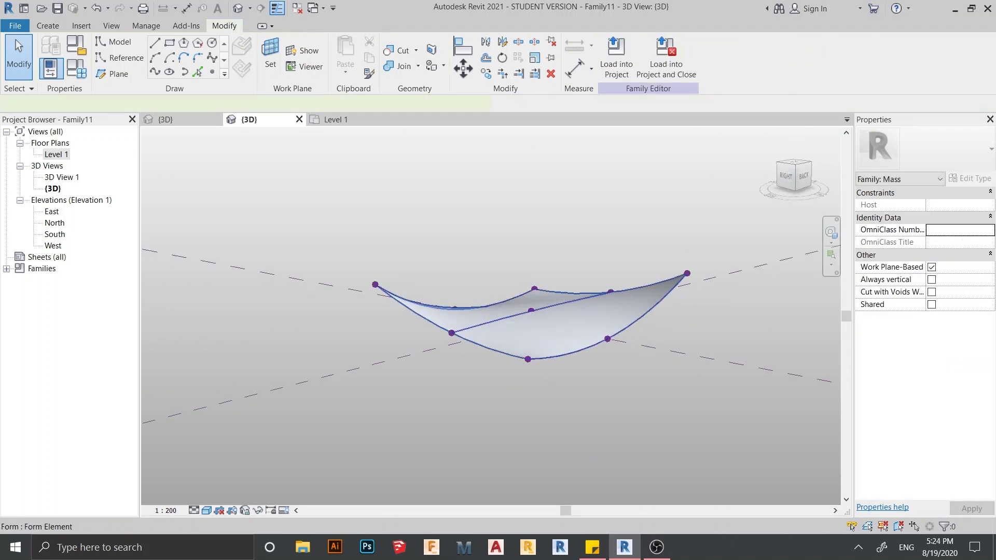
{"action": "left_click", "coordinate": [571, 354]}
{"action": "left_click", "coordinate": [686, 57]}
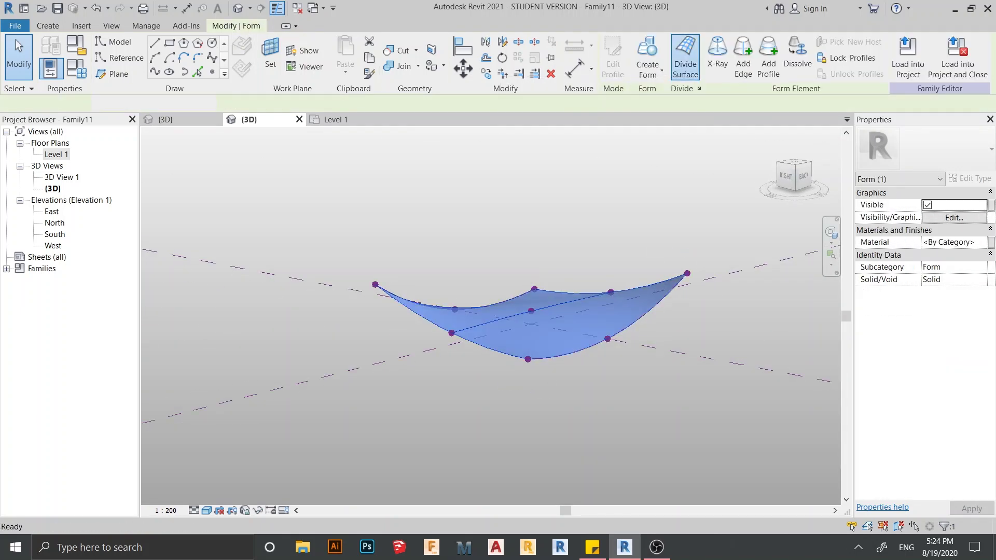
{"action": "left_click", "coordinate": [685, 57]}
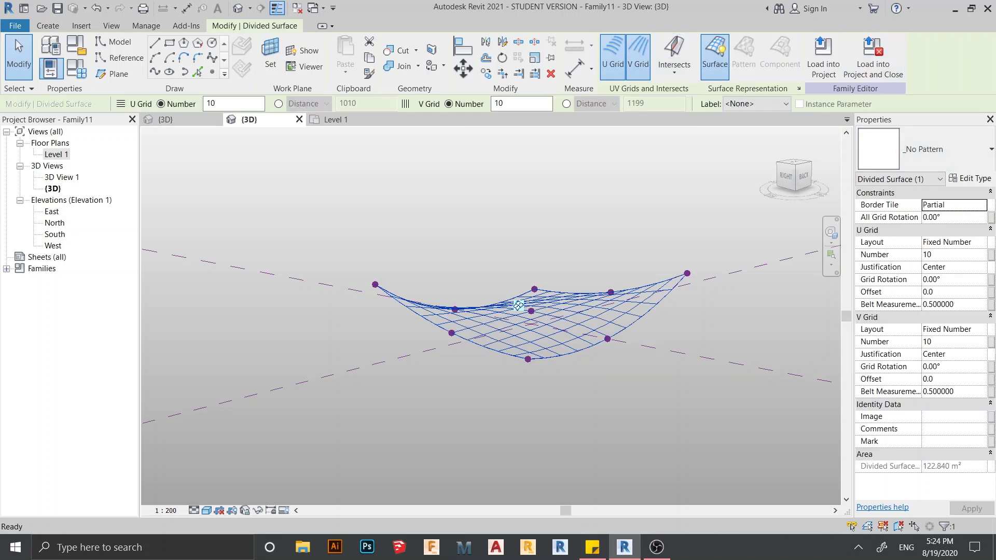
- Set the divided surface's grid layouts to Fixed Distance, with 1000 for the U grid and 1200 for the V grid
{"action": "left_click", "coordinate": [946, 242]}
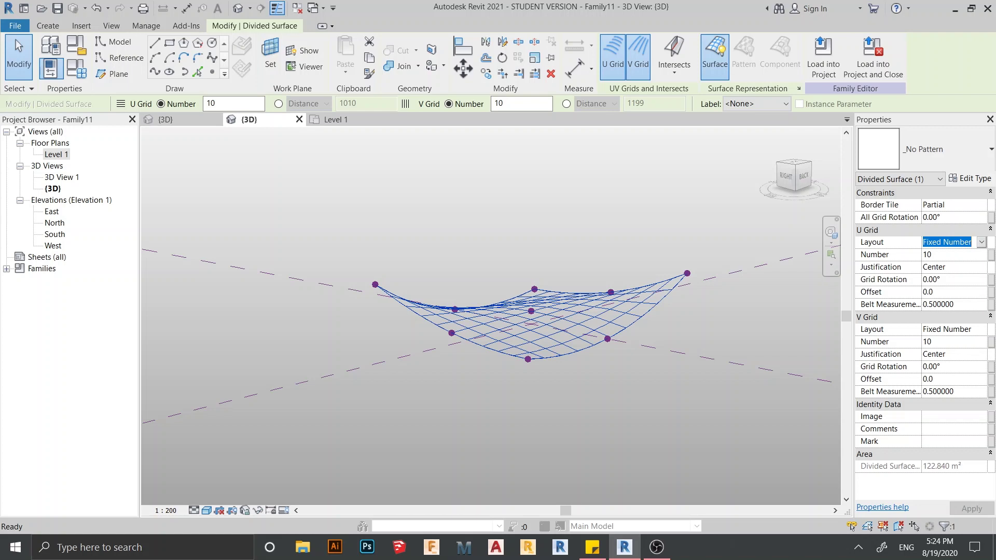
{"action": "left_click", "coordinate": [982, 242]}
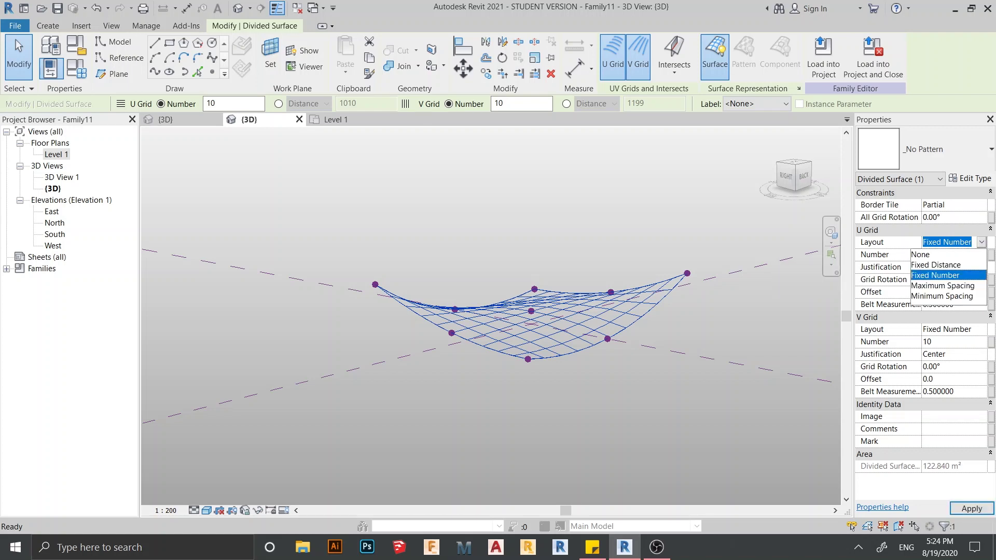
{"action": "left_click", "coordinate": [936, 265]}
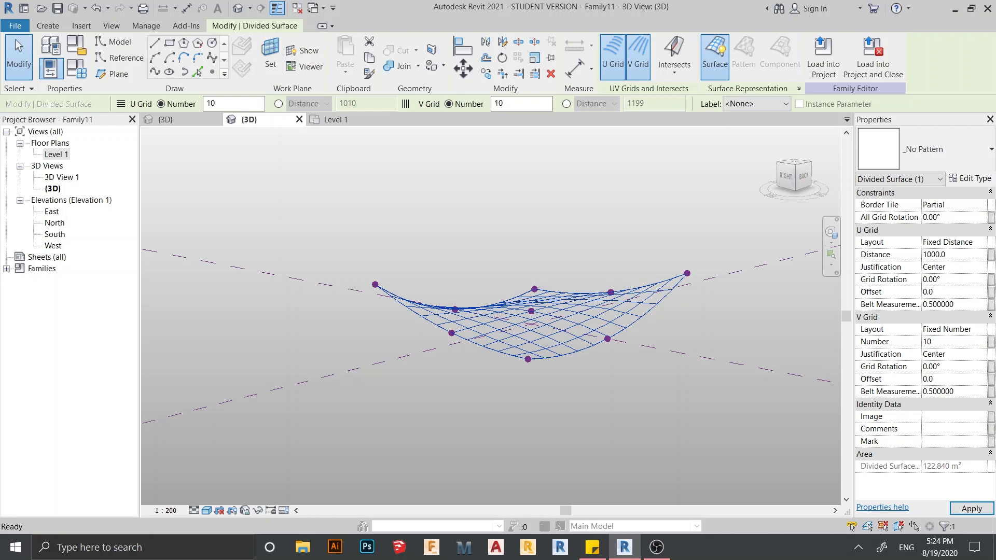
{"action": "left_click", "coordinate": [981, 329]}
{"action": "key", "text": "Up"}
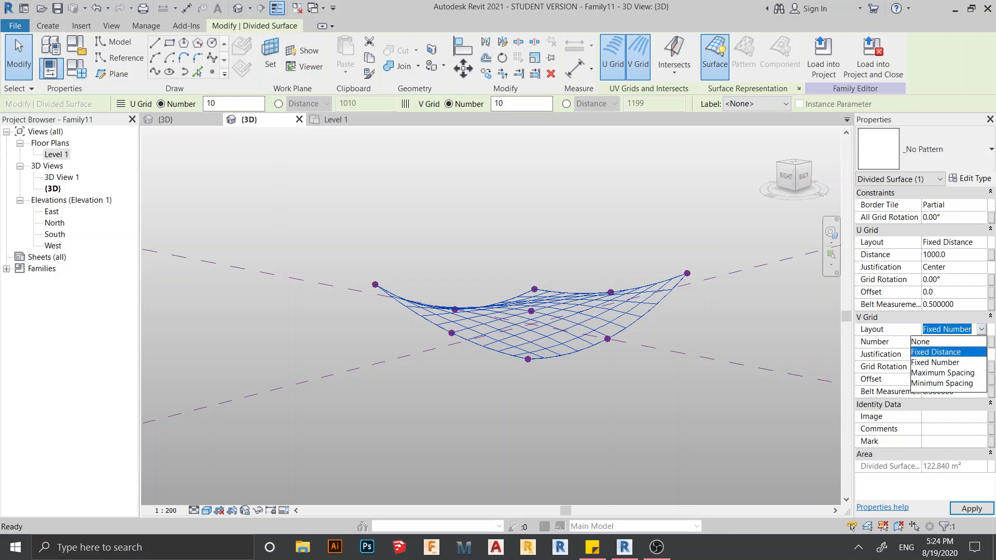
{"action": "key", "text": "Return"}
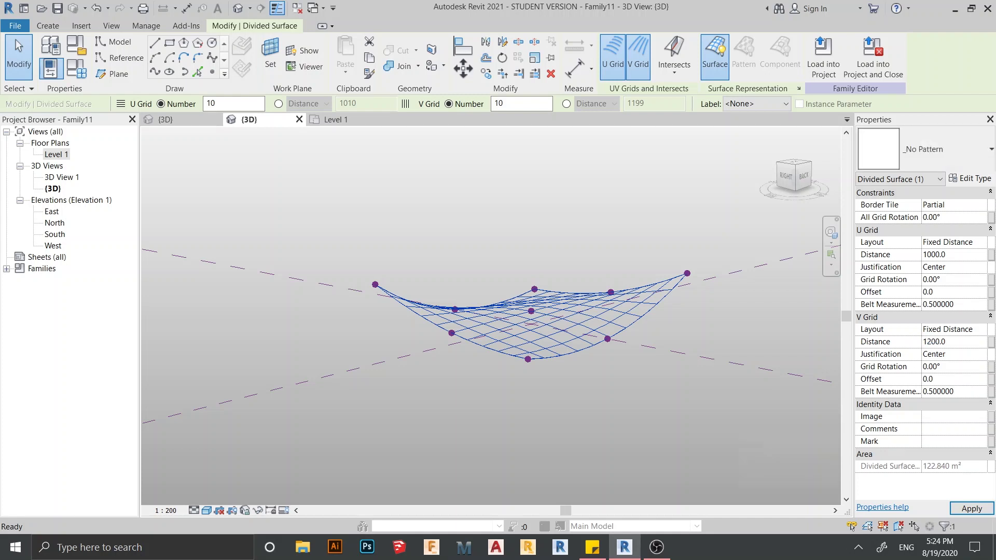
{"action": "left_click", "coordinate": [972, 508]}
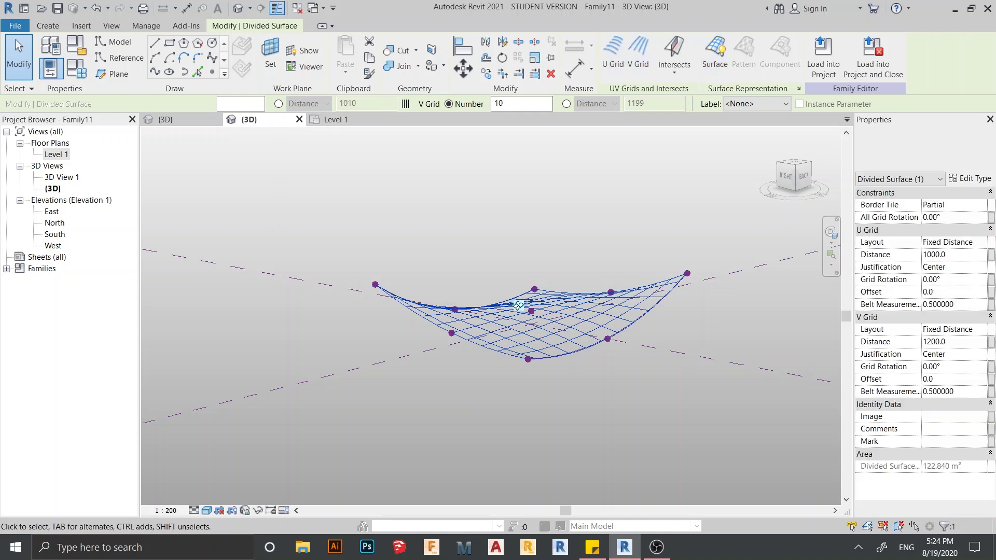
- Load the Family10 space-frame panel into the Family11 mass and return to the mass's 3D view
{"action": "left_click", "coordinate": [176, 119]}
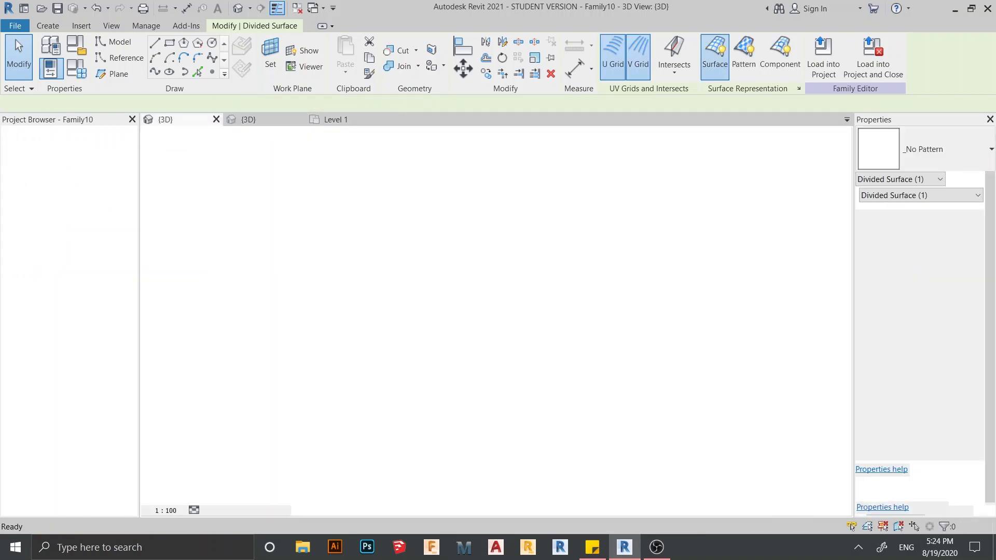
{"action": "key", "text": "Escape"}
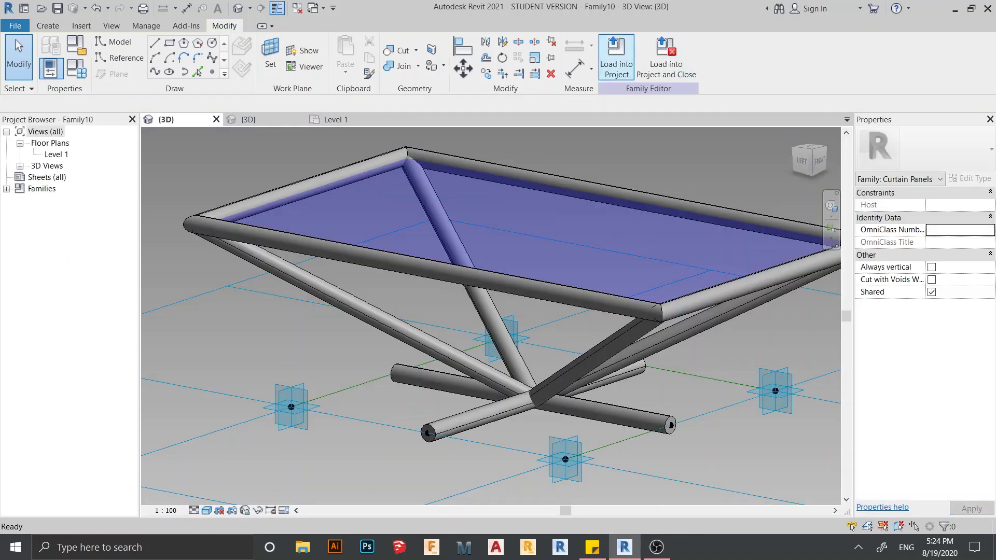
{"action": "key", "text": "ctrl+Tab"}
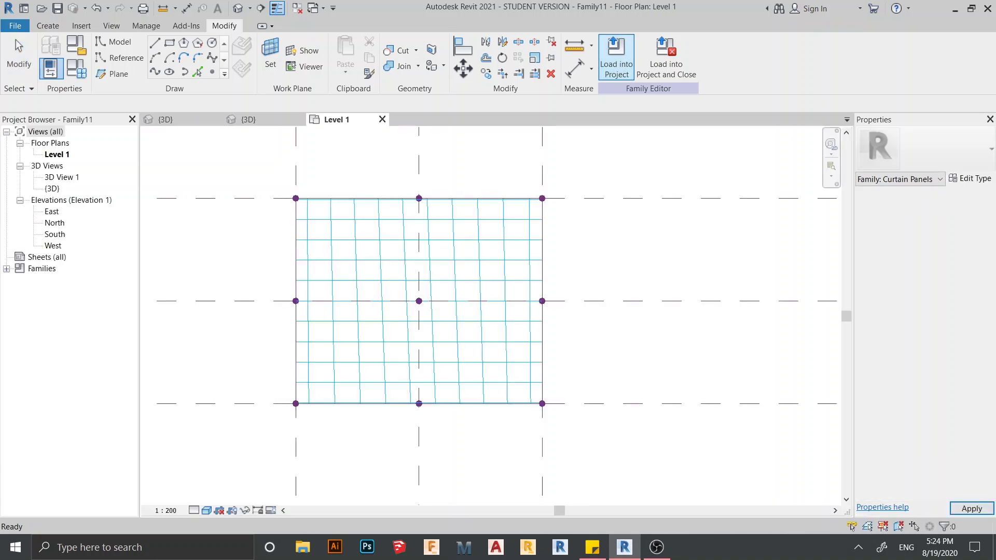
{"action": "left_click", "coordinate": [246, 120]}
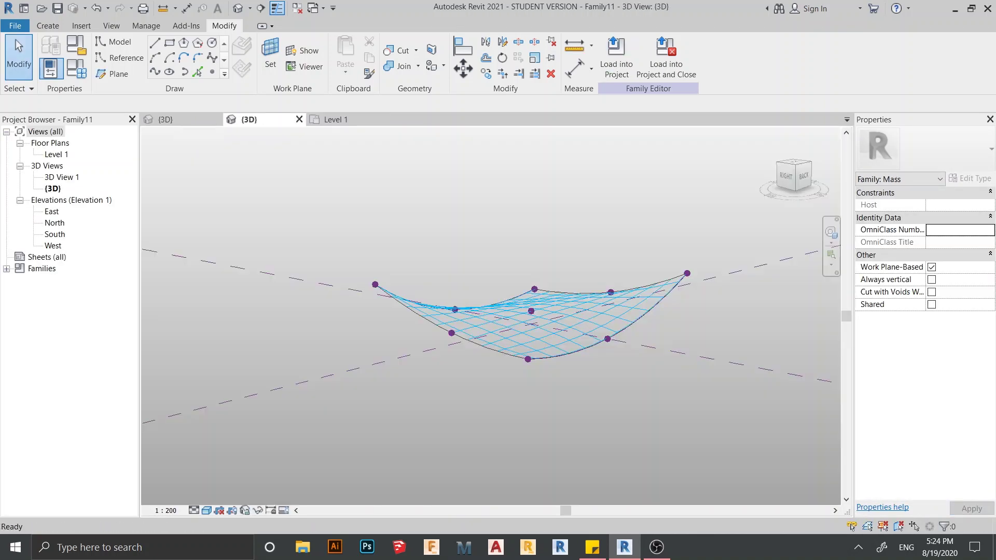
- Apply the Family10 panel, listed under the Rectangle pattern, to the divided surface
{"action": "middle_click_drag", "start_coordinate": [509, 322], "coordinate": [586, 305], "text": "shift"}
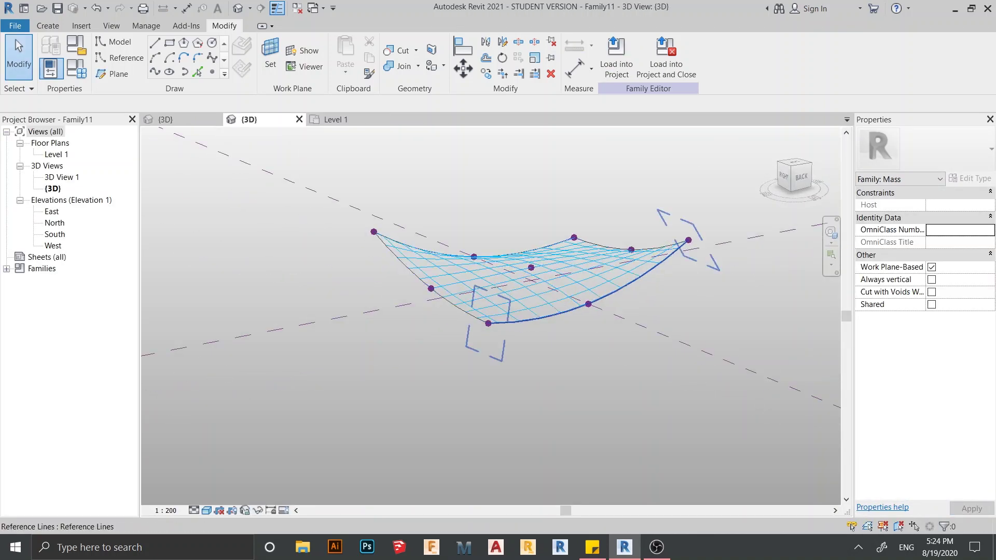
{"action": "left_click", "coordinate": [622, 283]}
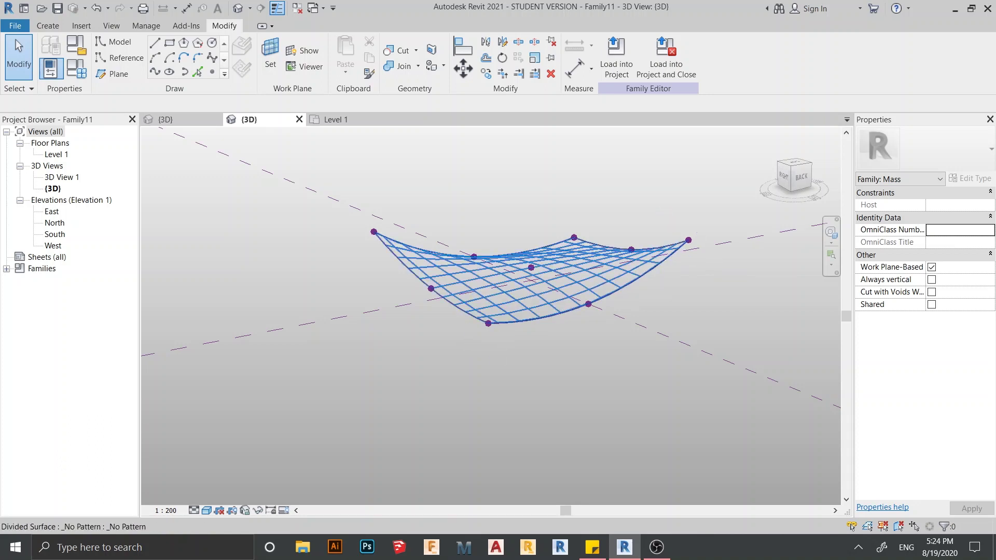
{"action": "left_click", "coordinate": [529, 265]}
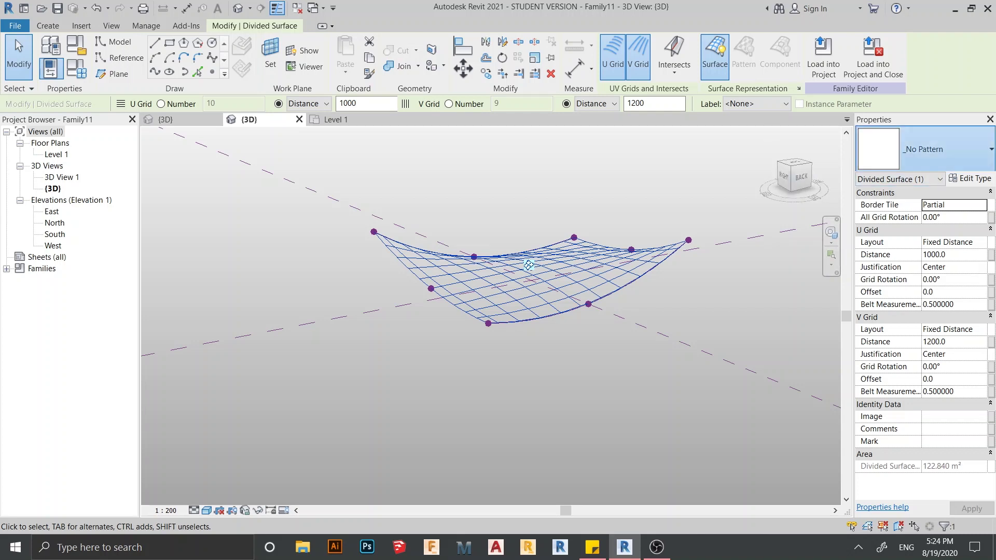
{"action": "left_click", "coordinate": [928, 149]}
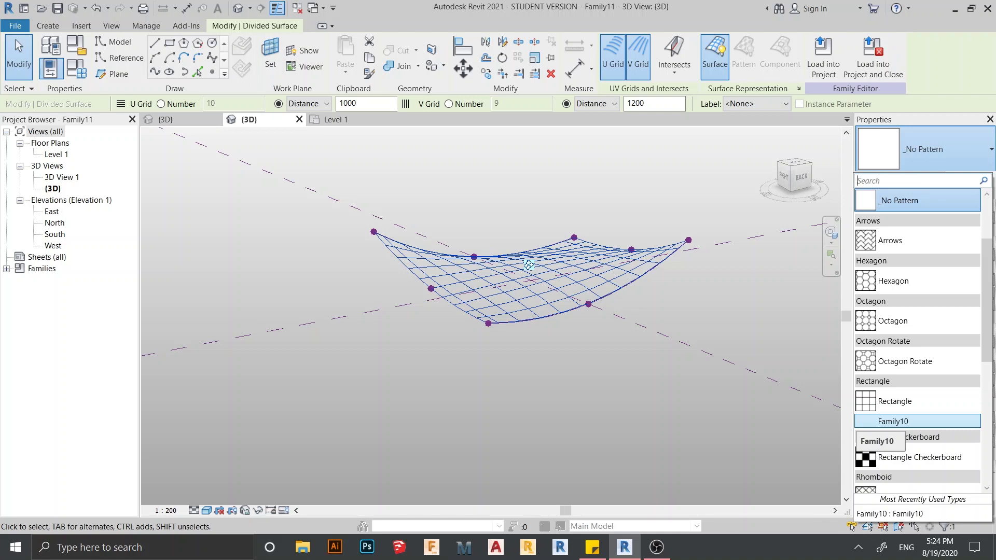
{"action": "left_click", "coordinate": [893, 422]}
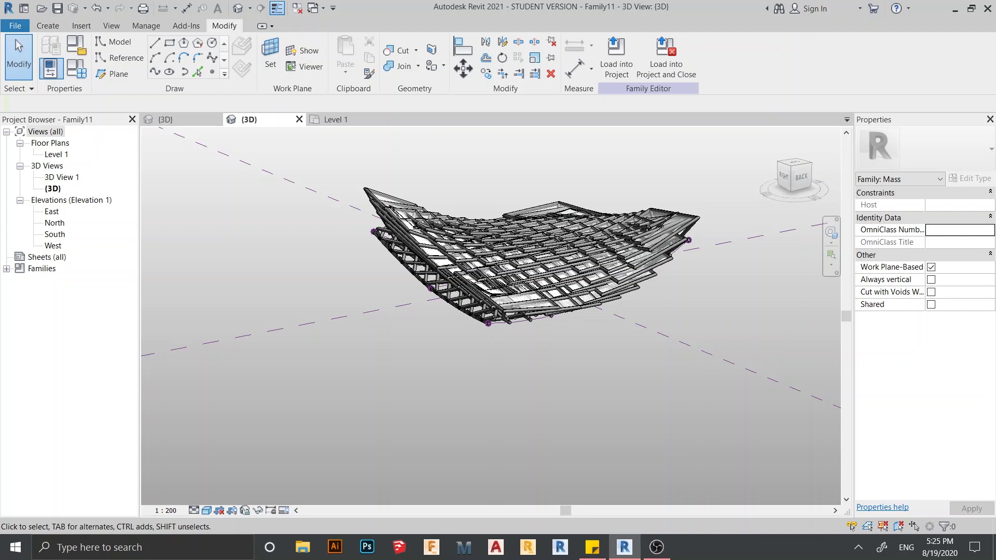
- Examine the space-frame panels across the canopy from below, from the sides and up close
{"action": "scroll", "coordinate": [536, 351], "scroll_direction": "up", "scroll_amount": 3}
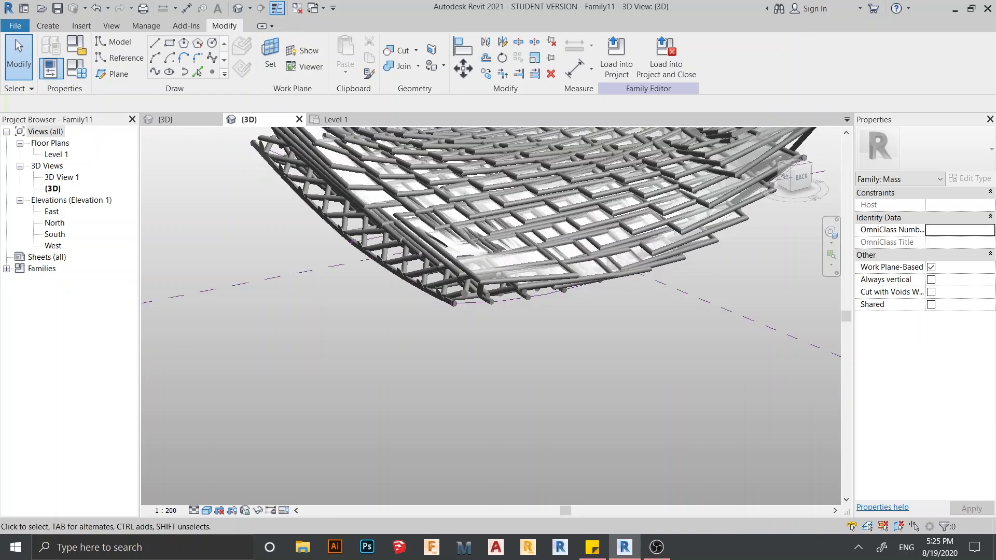
{"action": "mouse_move", "coordinate": [536, 351]}
{"action": "middle_mouse_down"}
{"action": "mouse_move", "coordinate": [536, 432]}
{"action": "mouse_move", "coordinate": [522, 426]}
{"action": "mouse_move", "coordinate": [462, 317]}
{"action": "mouse_move", "coordinate": [531, 350]}
{"action": "middle_mouse_up"}
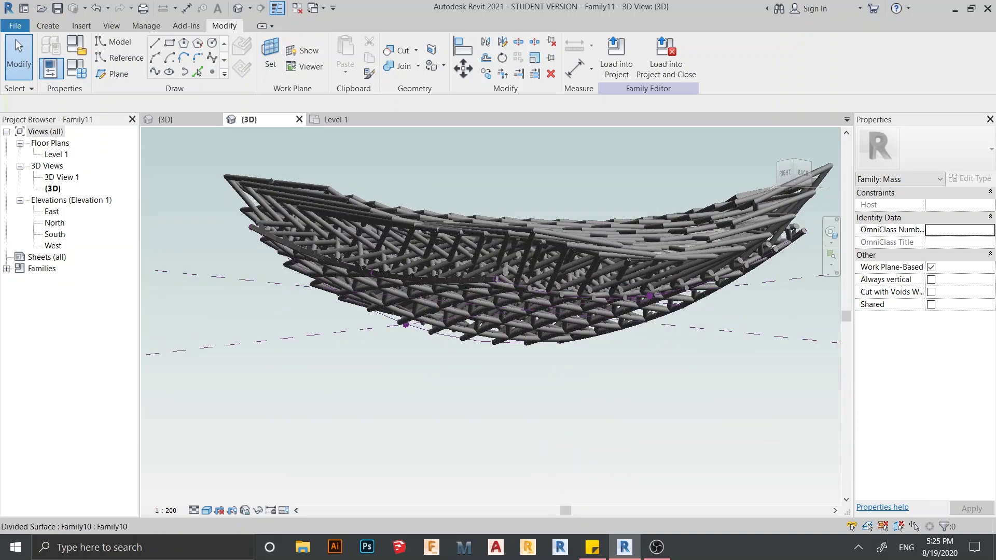
{"action": "scroll", "coordinate": [506, 246], "scroll_direction": "up", "scroll_amount": 2}
{"action": "middle_click_drag", "start_coordinate": [474, 389], "coordinate": [489, 325]}
{"action": "scroll", "coordinate": [493, 420], "scroll_direction": "down", "scroll_amount": 1}
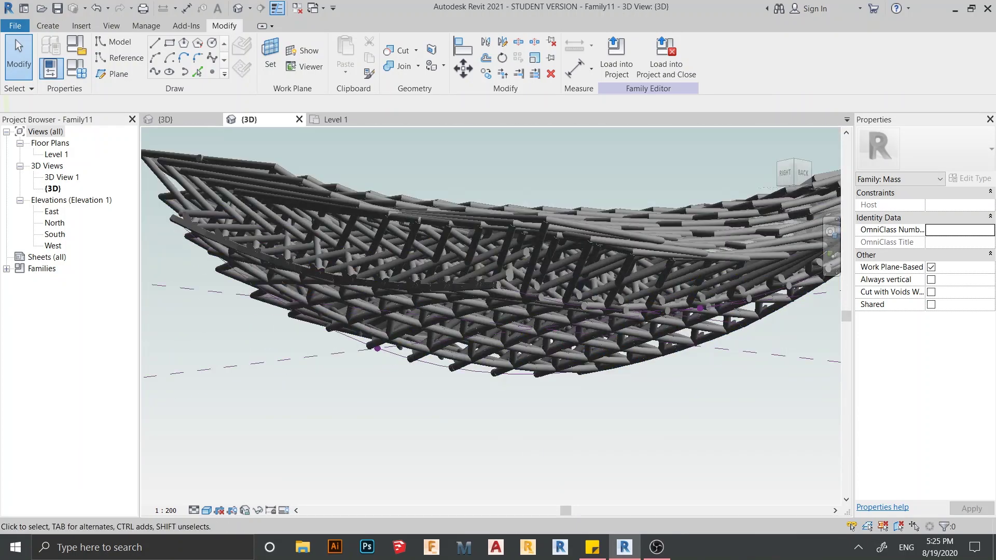
{"action": "middle_click_drag", "start_coordinate": [394, 295], "coordinate": [498, 317], "text": "shift"}
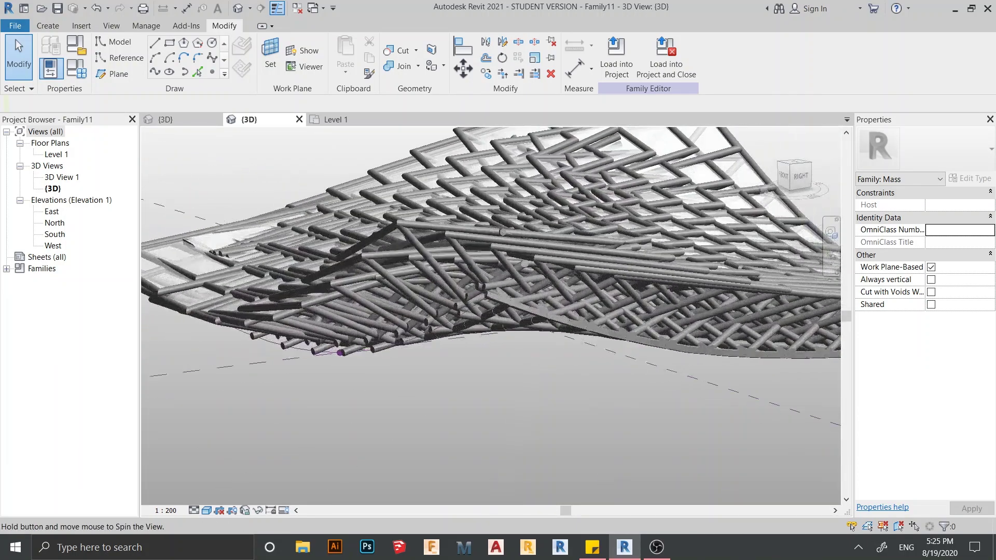
{"action": "middle_click_drag", "start_coordinate": [581, 234], "coordinate": [674, 210], "text": "shift"}
{"action": "middle_click_drag", "start_coordinate": [283, 192], "coordinate": [318, 311]}
{"action": "scroll", "coordinate": [317, 311], "scroll_direction": "up", "scroll_amount": 1}
{"action": "scroll", "coordinate": [490, 316], "scroll_direction": "up", "scroll_amount": 5}
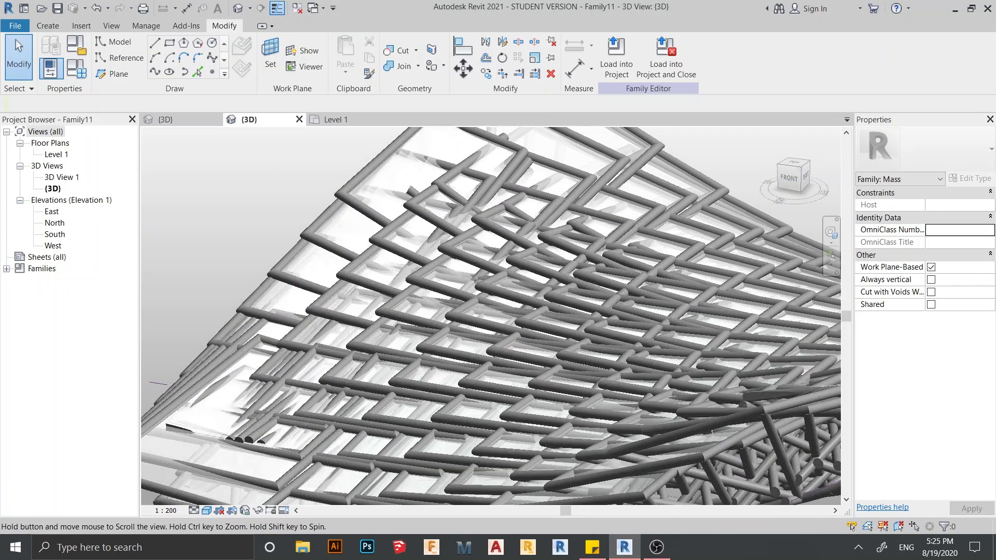
{"action": "scroll", "coordinate": [244, 213], "scroll_direction": "down", "scroll_amount": 5}
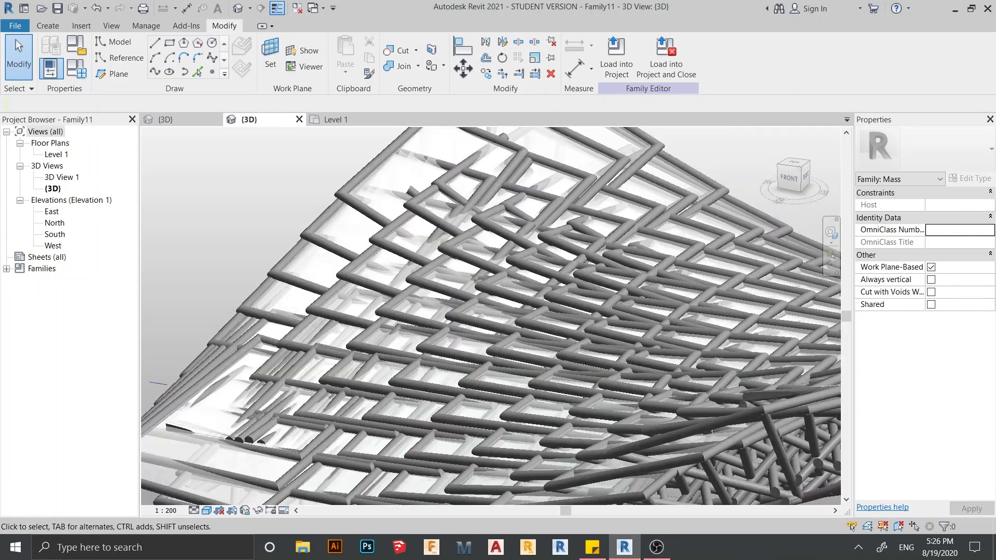
{"action": "middle_click_drag", "start_coordinate": [244, 213], "coordinate": [300, 188]}
{"action": "middle_click_drag", "start_coordinate": [490, 317], "coordinate": [555, 334], "text": "shift"}
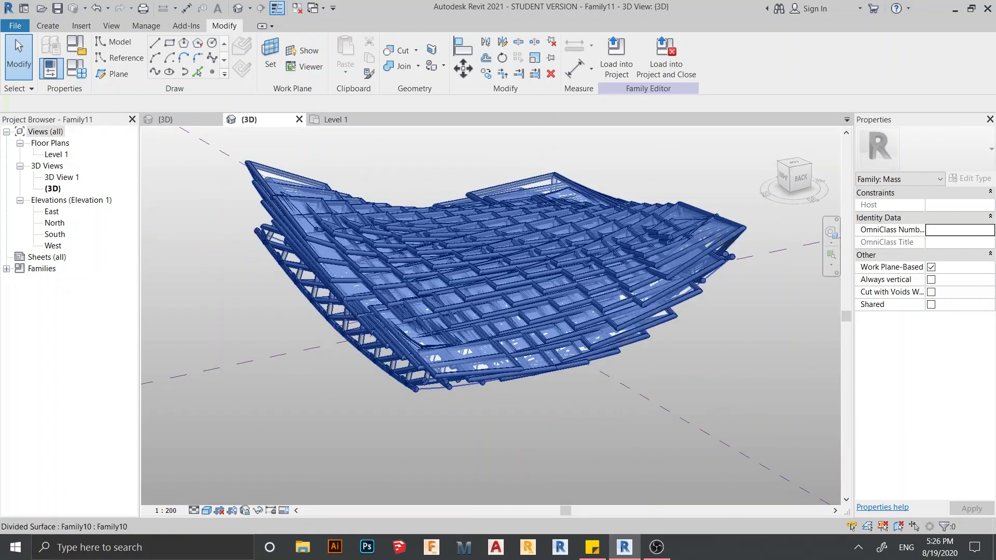
- Display the underlying surface of the panelled divided surface and hide its pattern components
{"action": "left_click", "coordinate": [490, 289]}
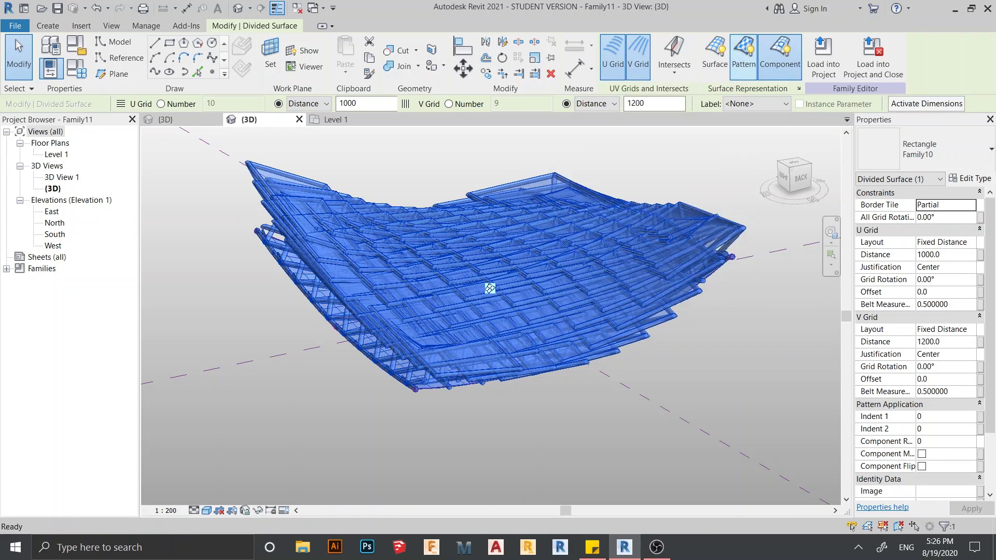
{"action": "middle_click_drag", "start_coordinate": [492, 311], "coordinate": [462, 290], "text": "shift"}
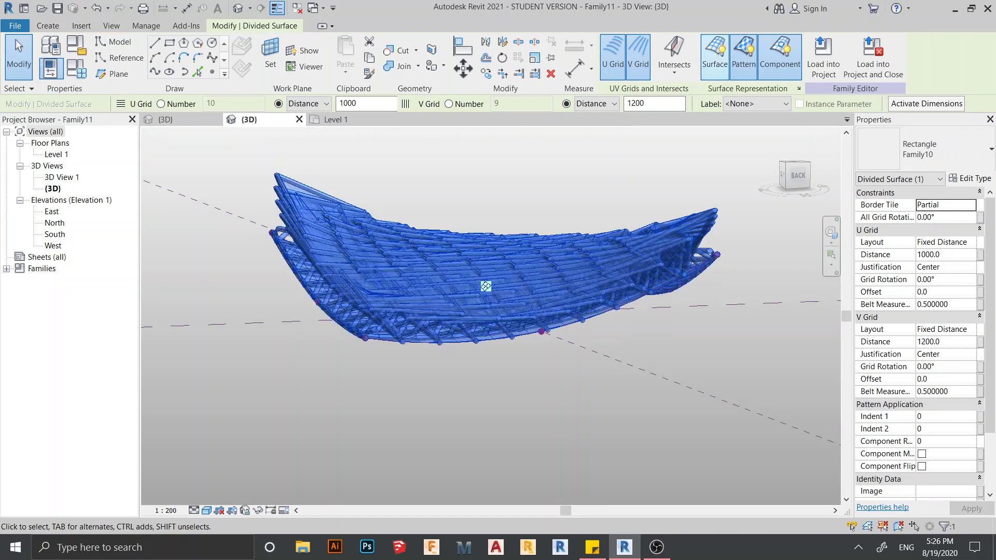
{"action": "left_click", "coordinate": [715, 55]}
{"action": "left_click", "coordinate": [612, 176]}
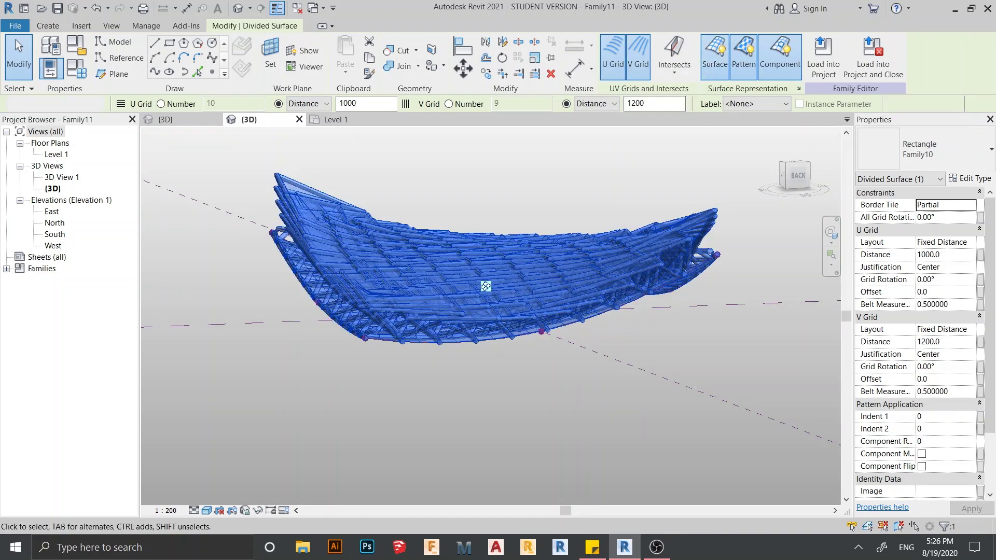
{"action": "middle_click_drag", "start_coordinate": [612, 176], "coordinate": [669, 280], "text": "shift"}
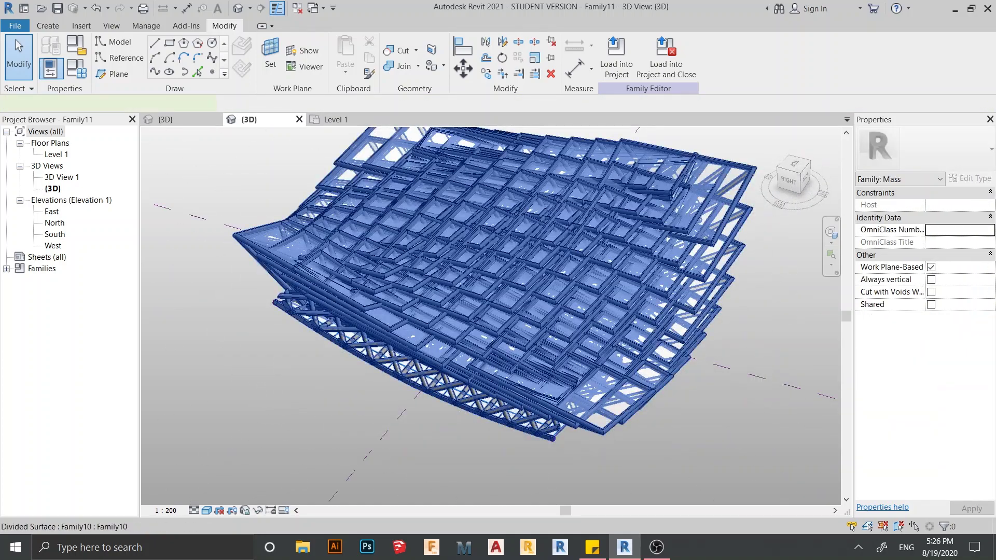
{"action": "left_click", "coordinate": [477, 280]}
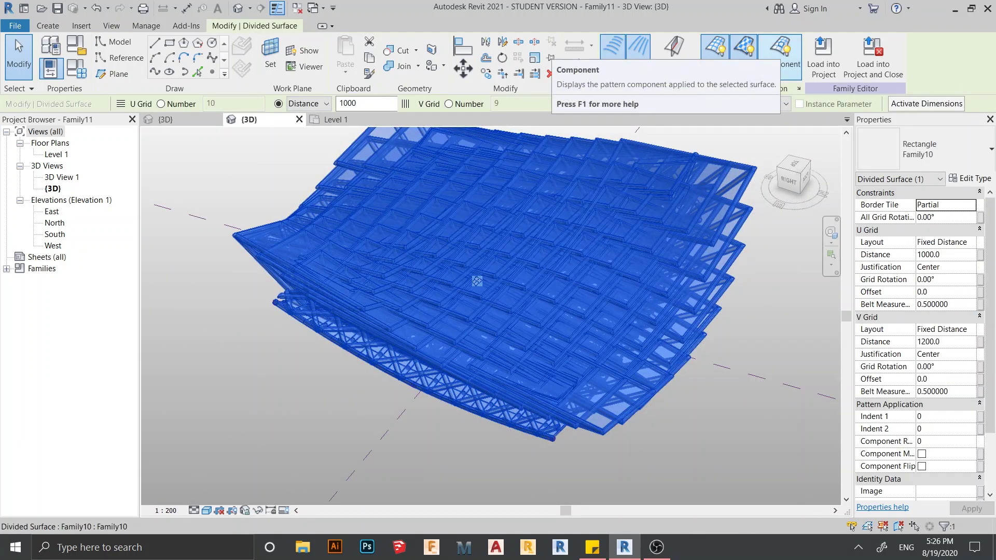
{"action": "left_click", "coordinate": [780, 57]}
{"action": "middle_click_drag", "start_coordinate": [477, 280], "coordinate": [474, 281], "text": "shift"}
- Raise the reference point at the surface's centre to an offset of about 2291
{"action": "left_click", "coordinate": [492, 289]}
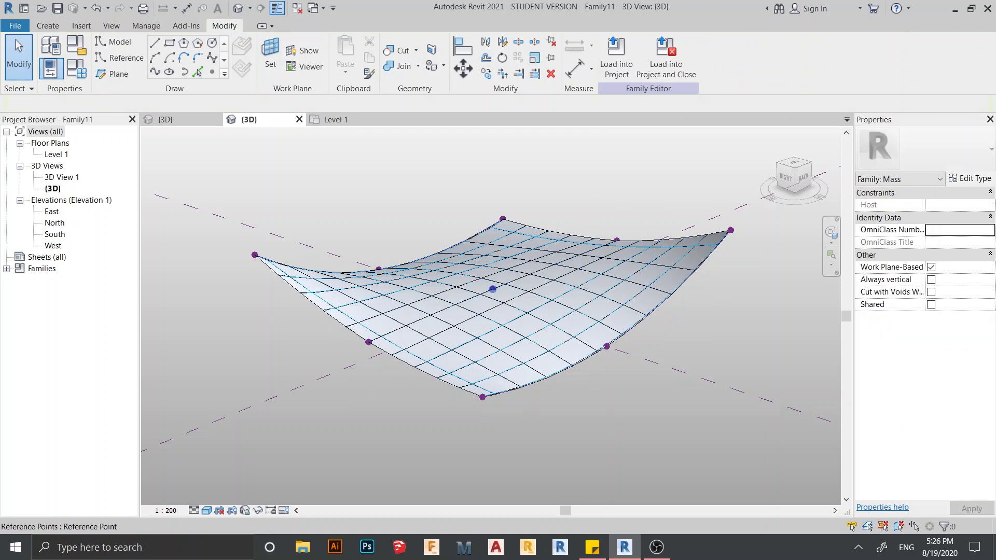
{"action": "left_click_drag", "start_coordinate": [493, 259], "coordinate": [493, 256]}
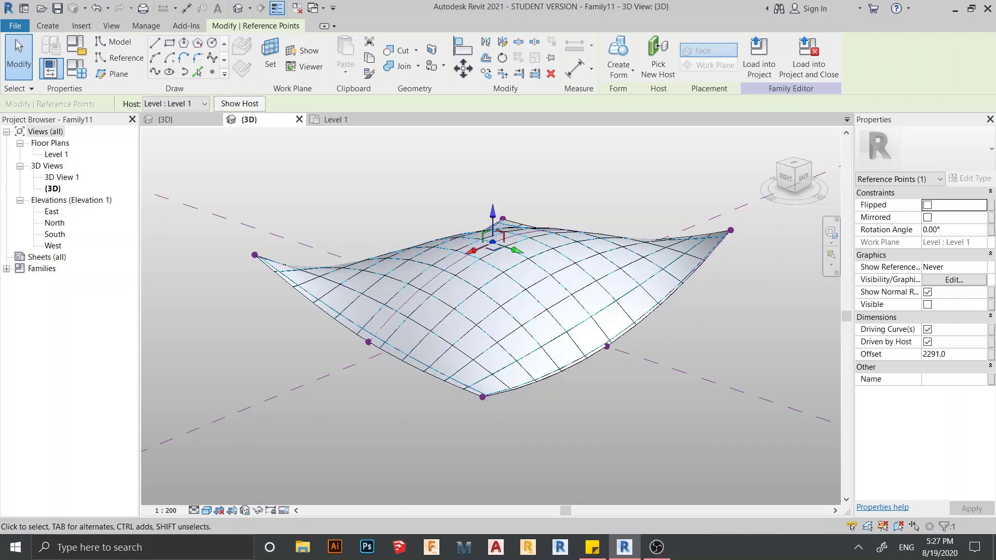
{"action": "scroll", "coordinate": [605, 198], "scroll_direction": "down", "scroll_amount": 2}
{"action": "middle_click_drag", "start_coordinate": [605, 208], "coordinate": [559, 225], "text": "shift"}
{"action": "key", "text": "Escape"}
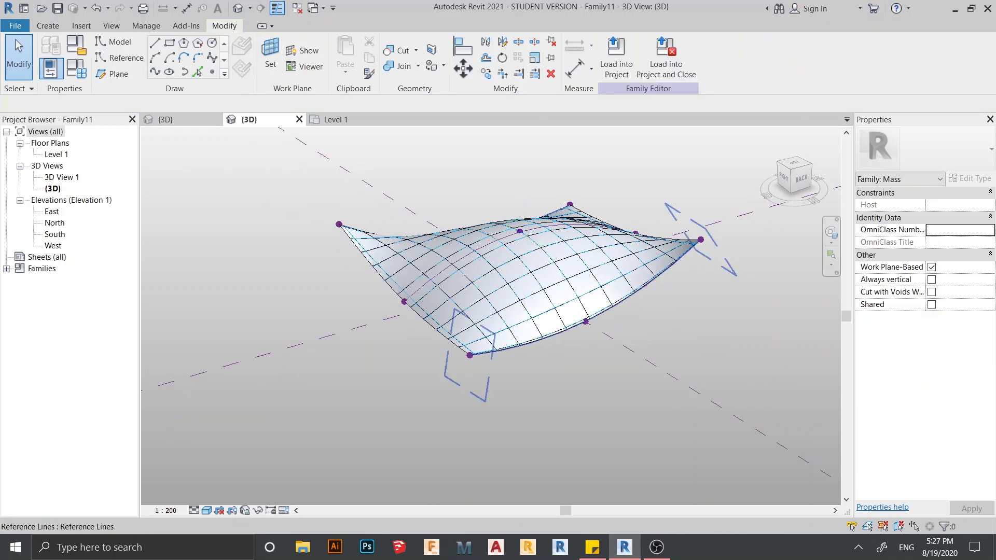
- Show the pattern components on the reshaped divided surface again
{"action": "left_click", "coordinate": [517, 232]}
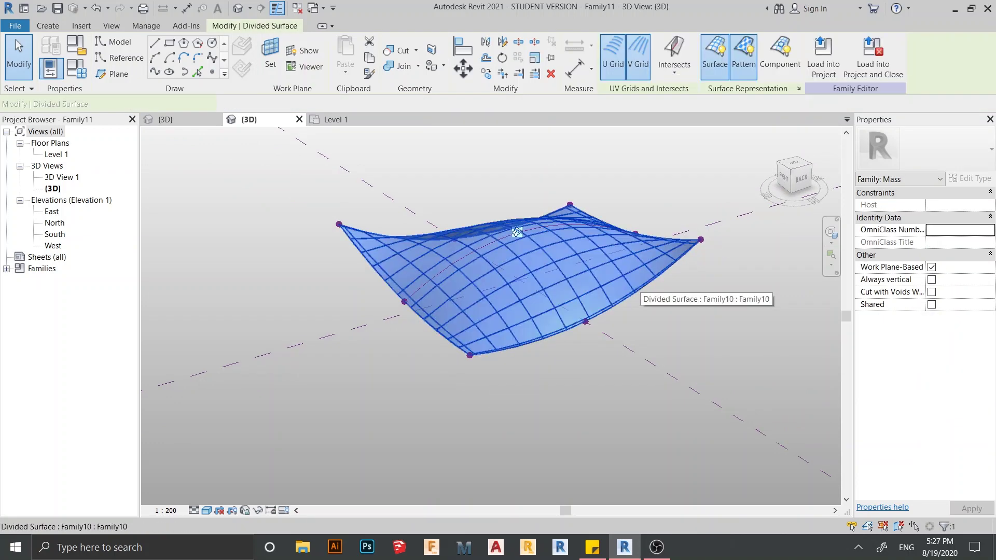
{"action": "left_click", "coordinate": [779, 58]}
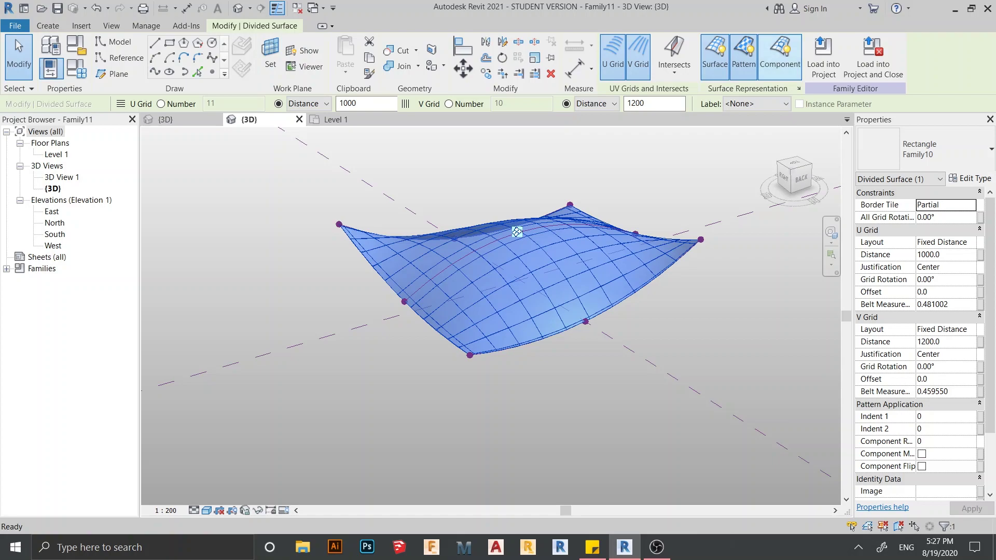
{"action": "middle_click_drag", "start_coordinate": [586, 212], "coordinate": [529, 228], "text": "shift"}
- Examine the reshaped space-frame canopy up close, from below and from above
{"action": "scroll", "coordinate": [529, 229], "scroll_direction": "up", "scroll_amount": 5}
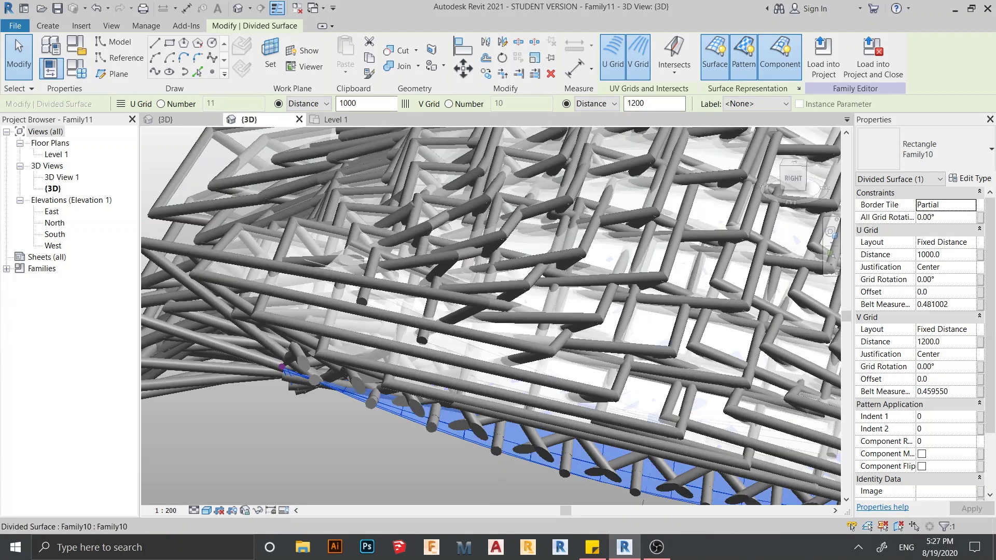
{"action": "middle_click_drag", "start_coordinate": [630, 277], "coordinate": [521, 249]}
{"action": "scroll", "coordinate": [604, 325], "scroll_direction": "down", "scroll_amount": 3}
{"action": "scroll", "coordinate": [591, 311], "scroll_direction": "down", "scroll_amount": 3}
{"action": "middle_click_drag", "start_coordinate": [520, 300], "coordinate": [531, 304], "text": "shift"}
{"action": "middle_click_drag", "start_coordinate": [488, 271], "coordinate": [510, 335], "text": "shift"}
{"action": "scroll", "coordinate": [533, 279], "scroll_direction": "up", "scroll_amount": 3}
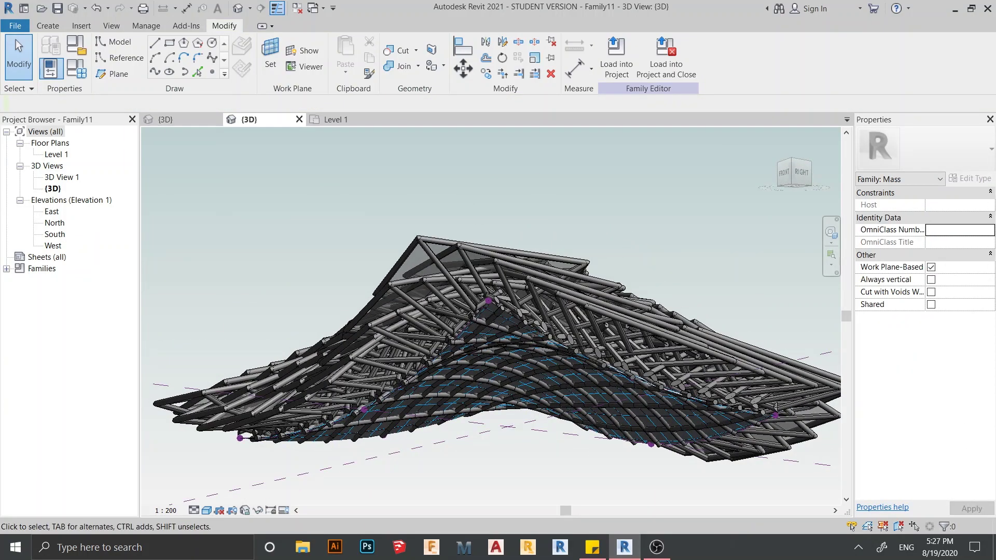
{"action": "middle_click_drag", "start_coordinate": [509, 335], "coordinate": [446, 374]}
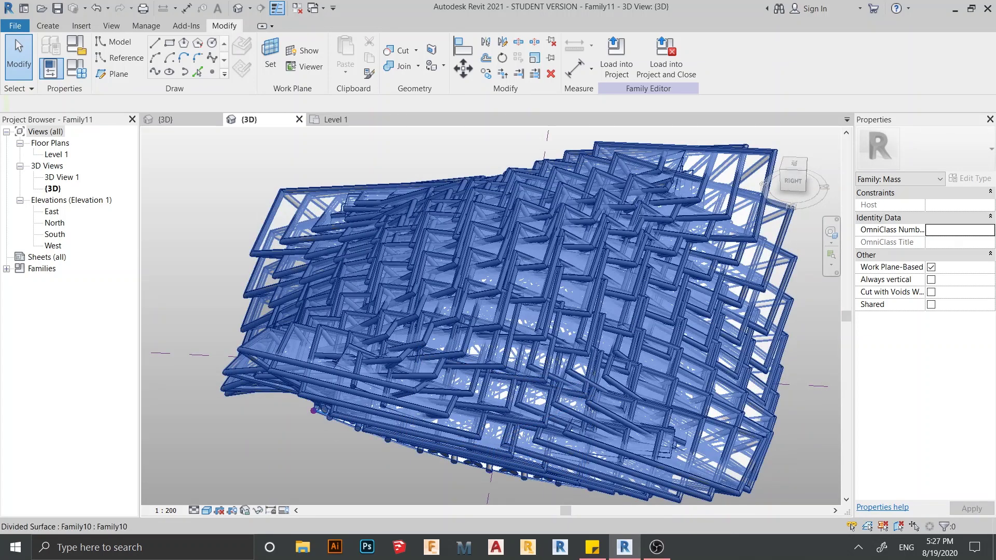
{"action": "middle_click_drag", "start_coordinate": [447, 357], "coordinate": [597, 358]}
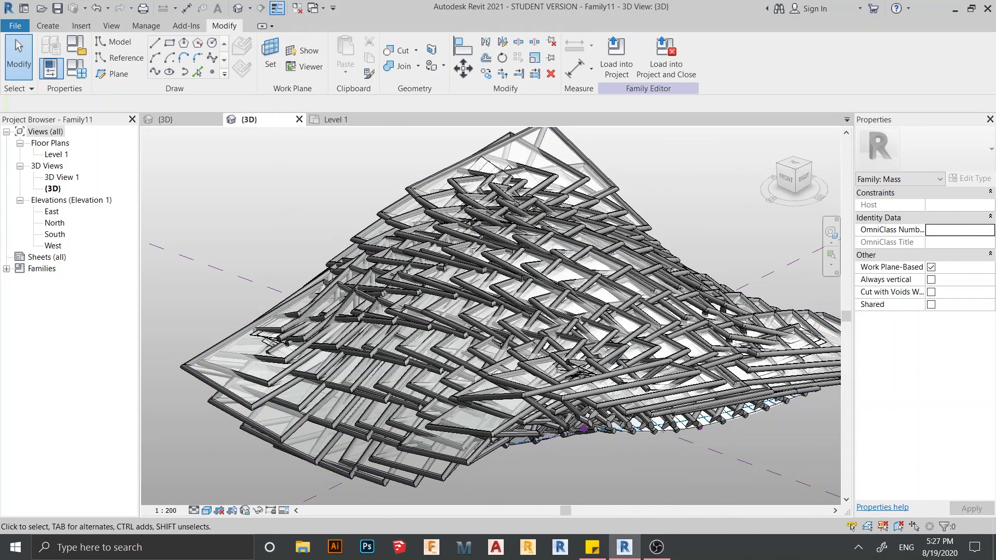